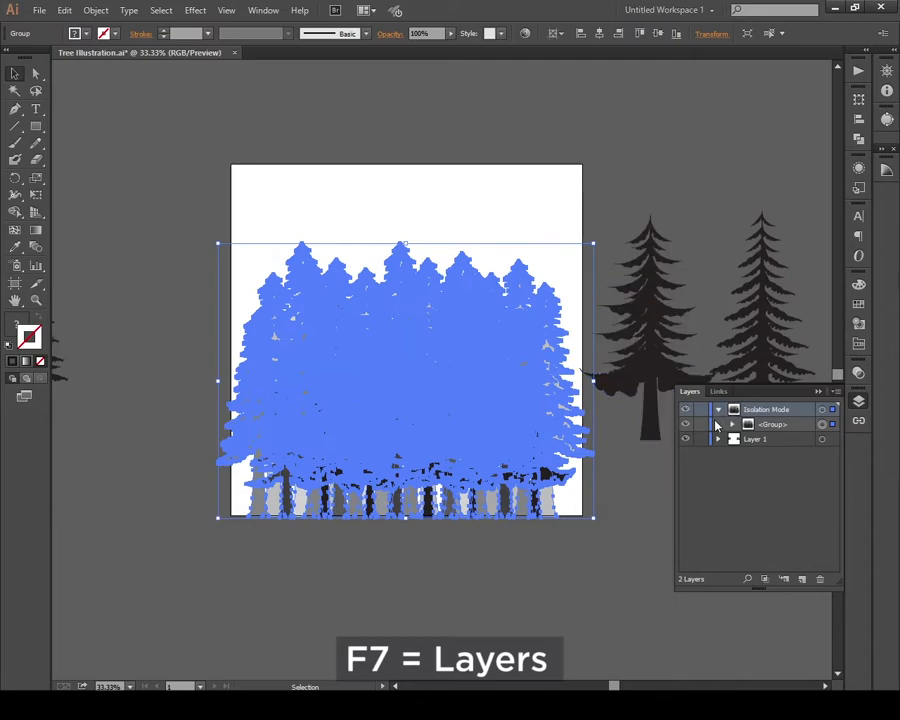
Step: Hide the tree artwork layer and create a new mountains layer beneath Layer 1
click(719, 411)
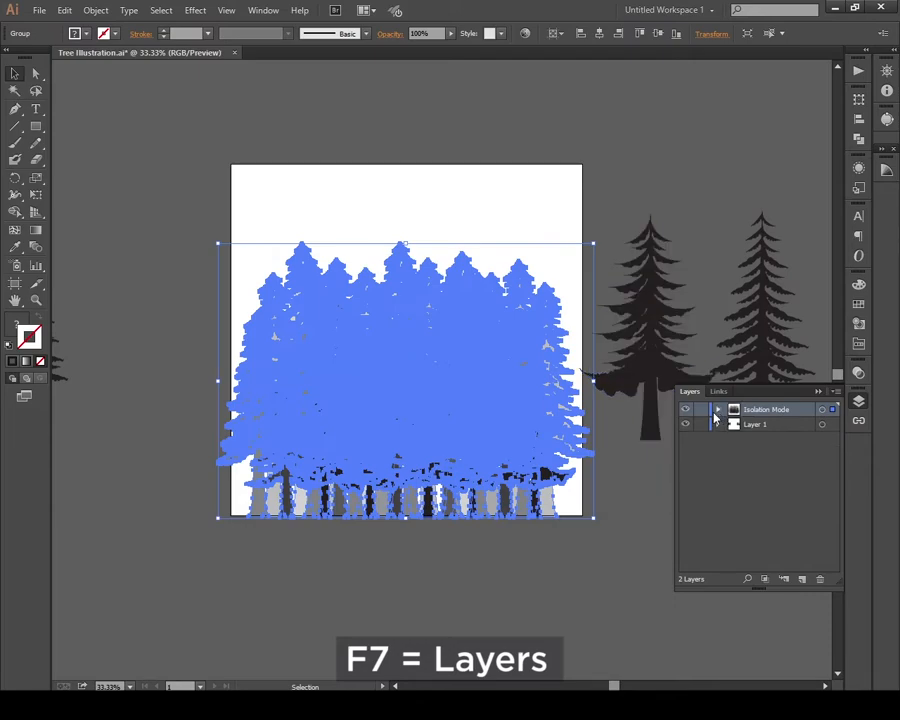
click(687, 411)
scroll(565, 513, up, 1)
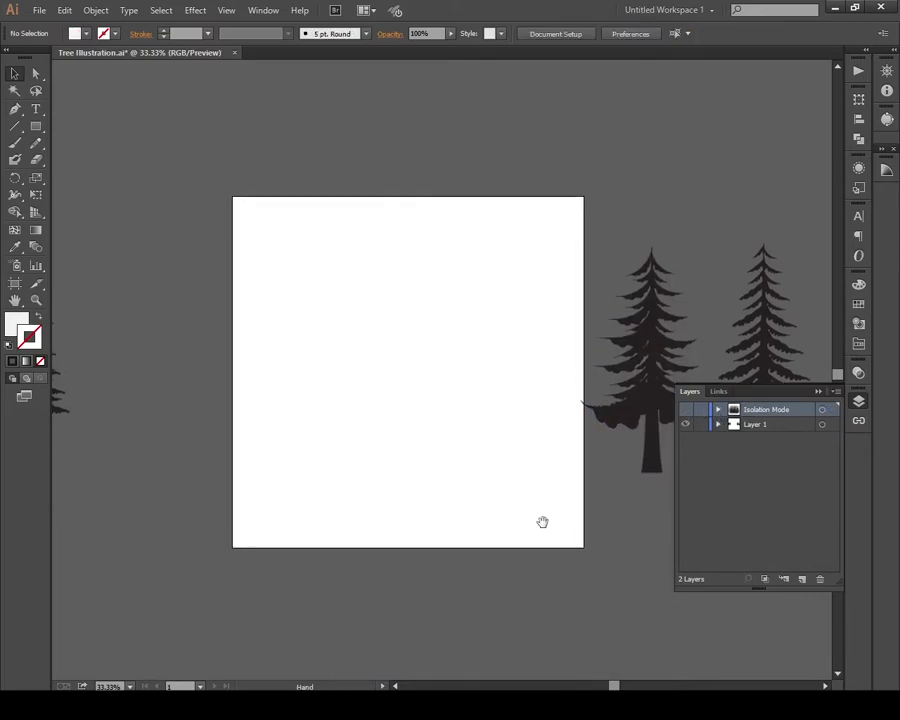
click(801, 579)
drag(753, 426, 749, 440)
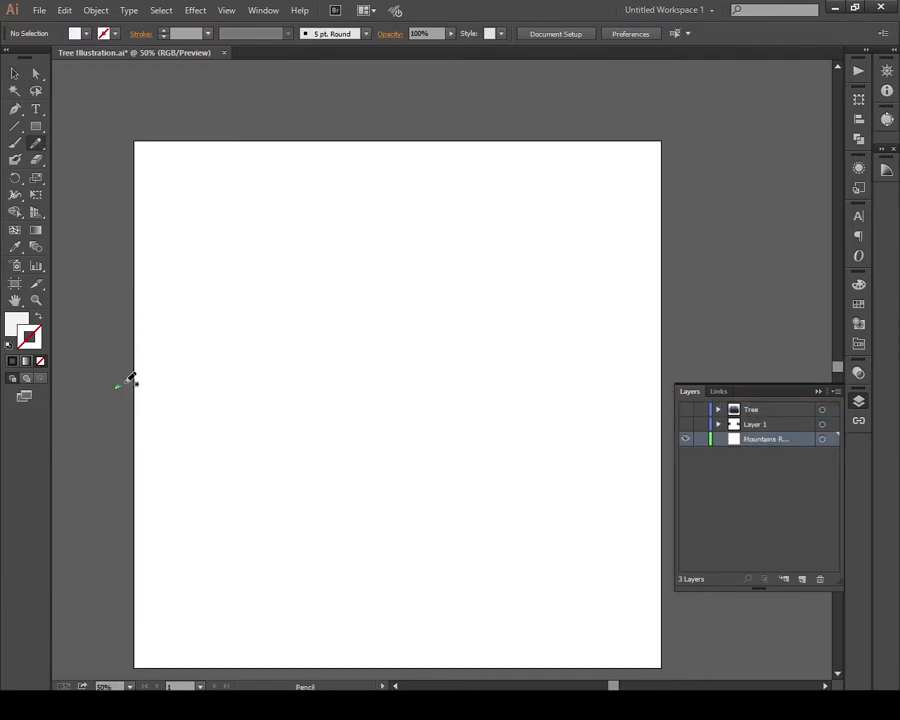
Step: Draw a three-peak mountain range across the artboard with the Pencil tool and narrow it horizontally
drag(126, 381, 213, 323)
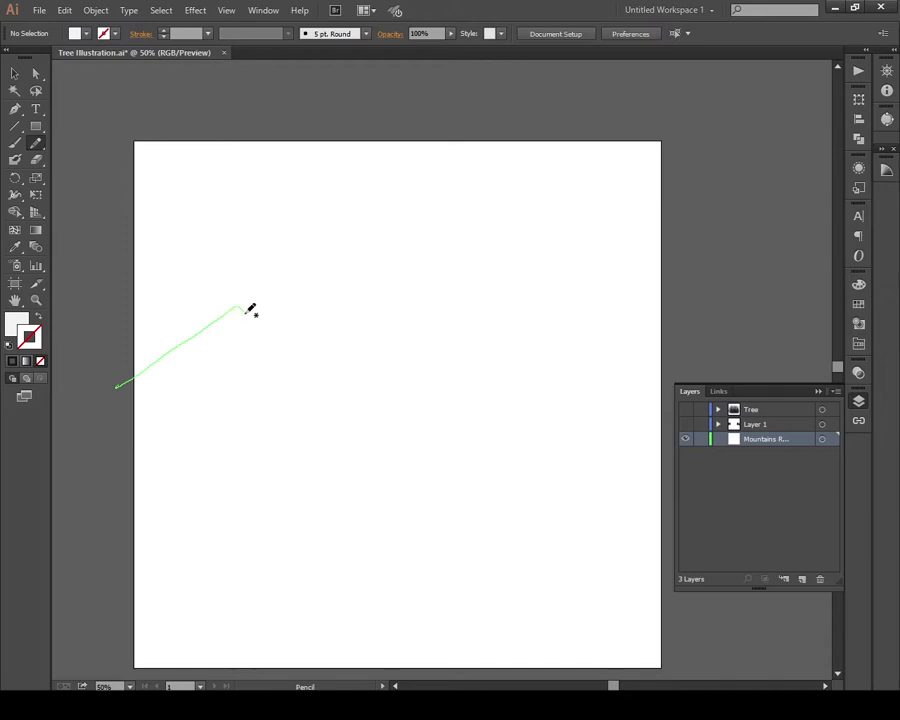
drag(433, 312, 457, 296)
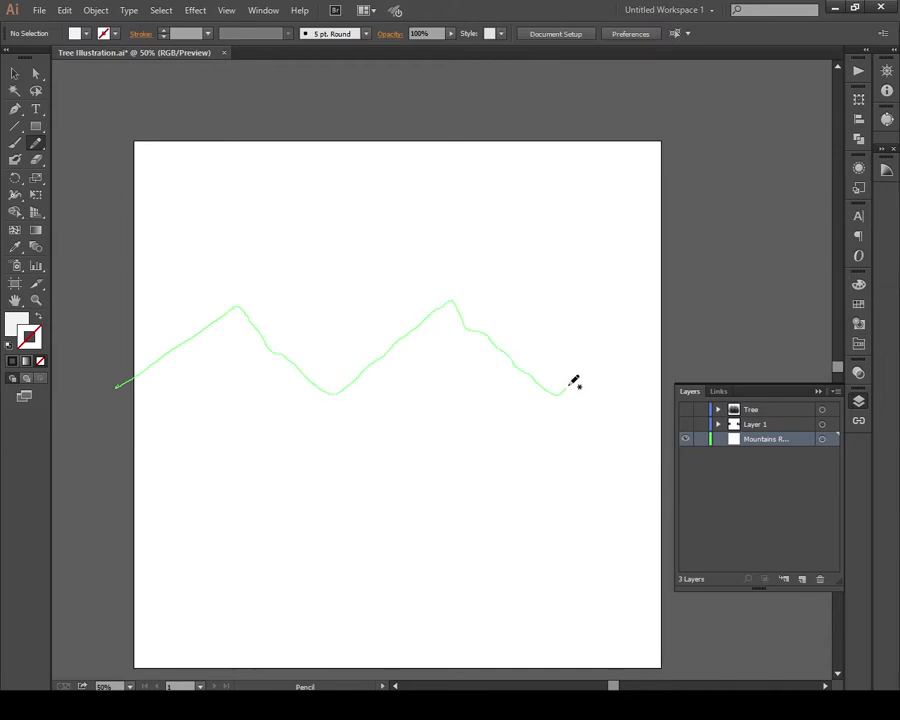
drag(672, 299, 717, 346)
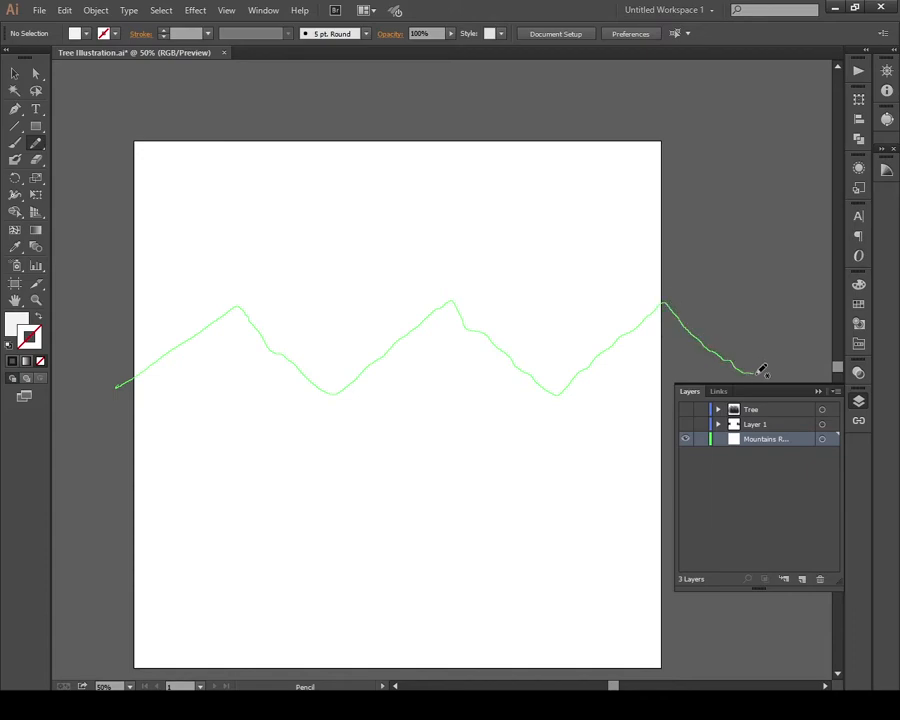
drag(783, 392, 783, 392)
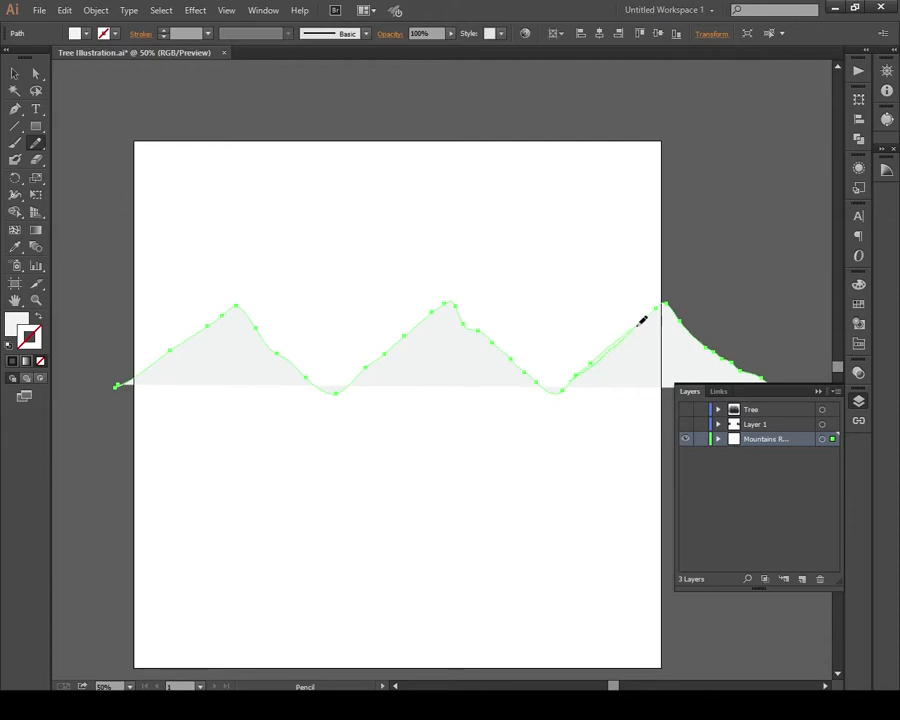
drag(642, 320, 672, 300)
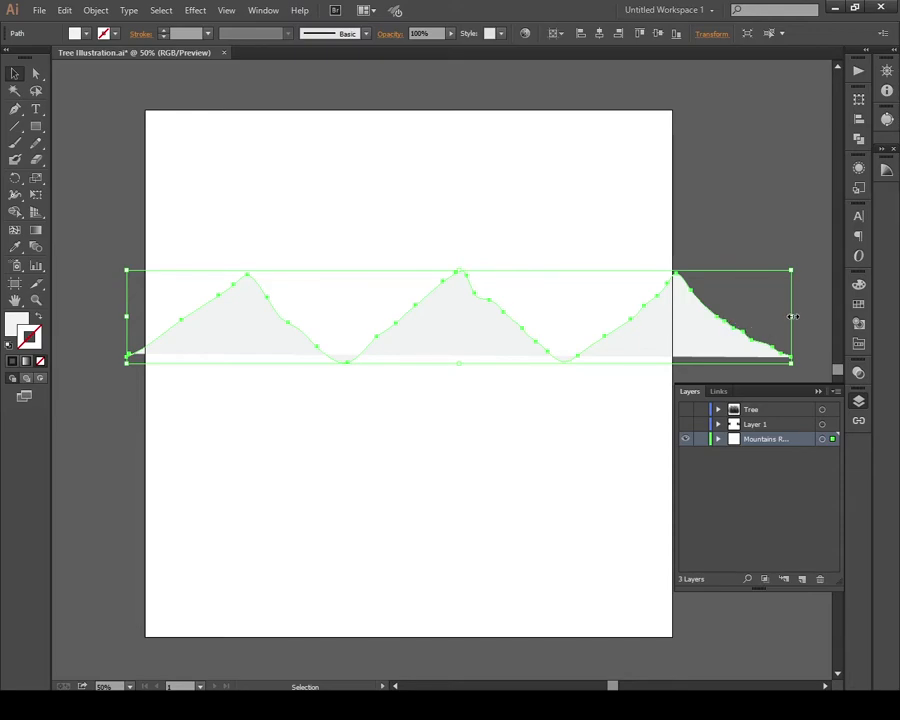
drag(792, 316, 711, 316)
click(740, 301)
key(a)
click(614, 318)
key(n)
drag(650, 291, 648, 288)
key(ctrl+z)
Step: Draw a second, slightly taller four-peak range across the artboard with the Pencil tool, closing it along the first range's base
mouse_move(675, 328)
mouse_down()
mouse_move(692, 340)
mouse_move(752, 305)
mouse_up()
key(a)
click(718, 316)
key(n)
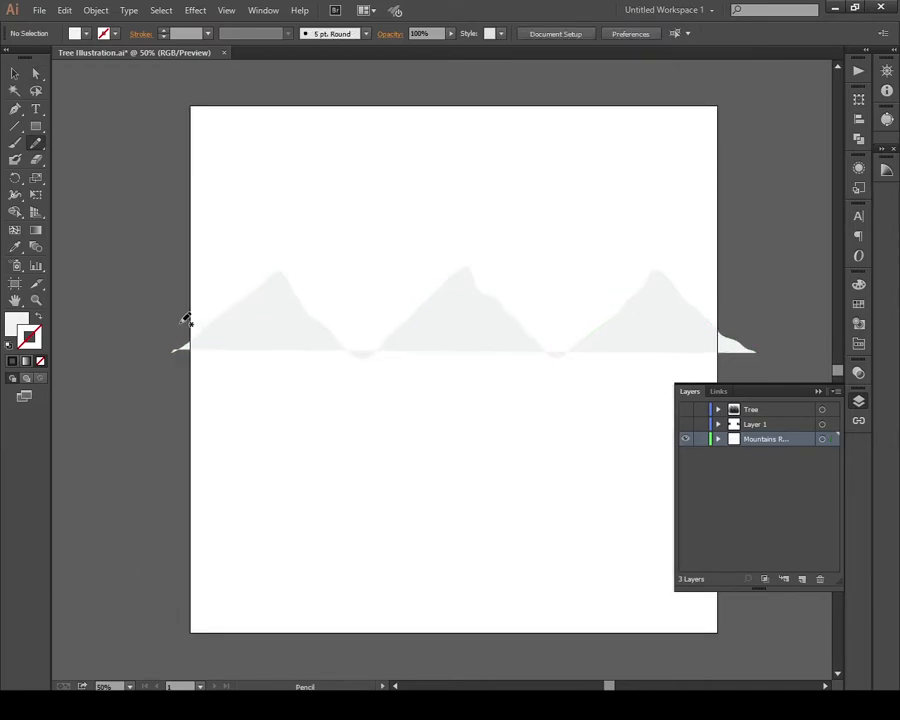
mouse_move(172, 316)
mouse_down()
mouse_move(229, 276)
mouse_move(253, 302)
mouse_up()
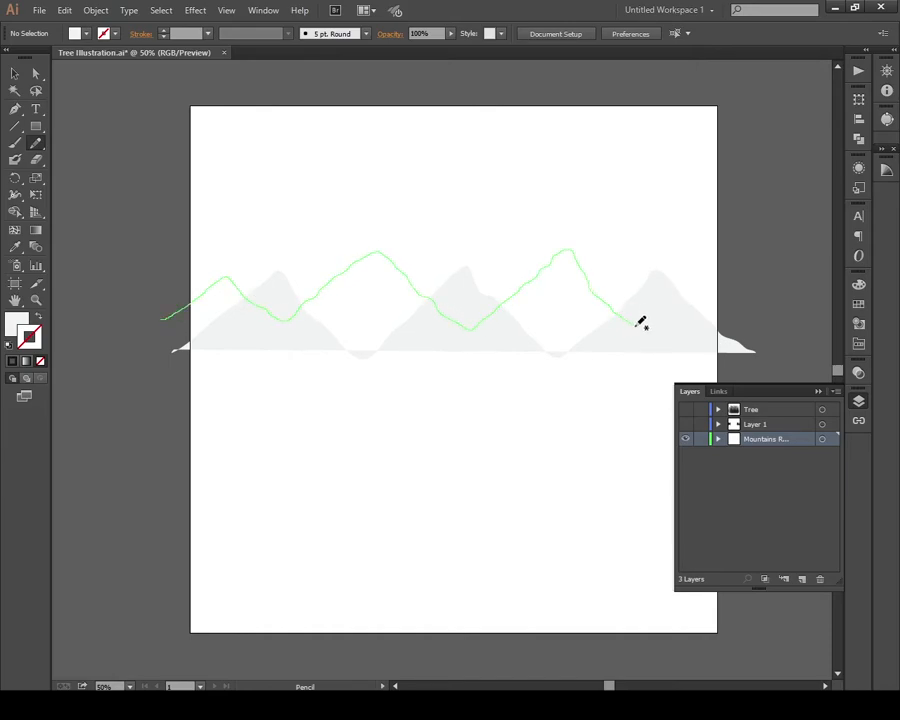
mouse_move(716, 253)
mouse_down()
mouse_move(732, 298)
mouse_move(732, 340)
mouse_move(695, 345)
mouse_up()
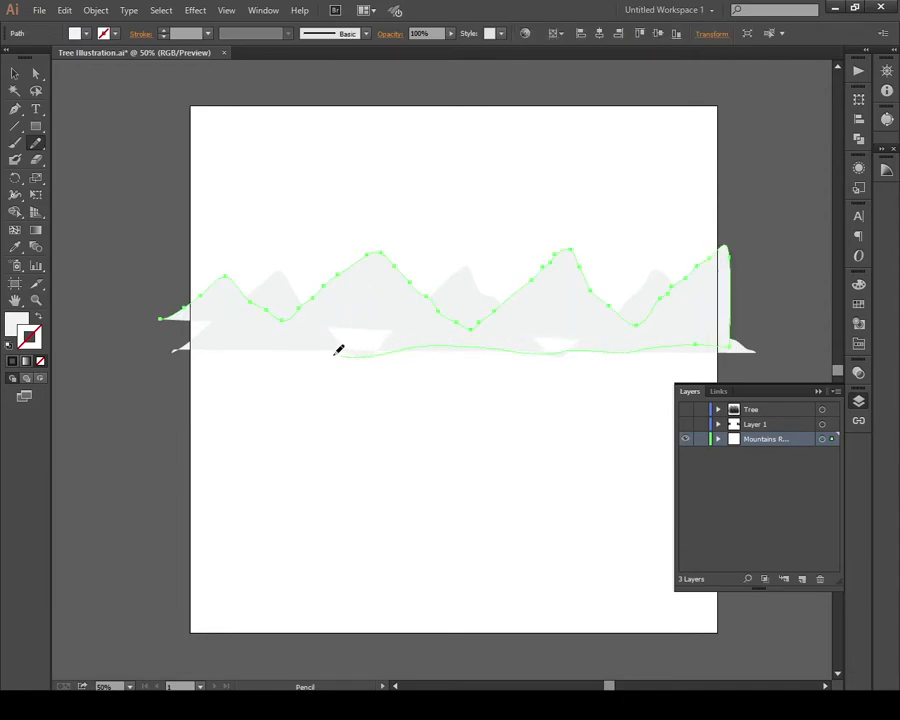
drag(187, 346, 160, 322)
Step: Place the second range behind the first, filling the front range dark gray and the rear one a slightly lighter gray
key(a)
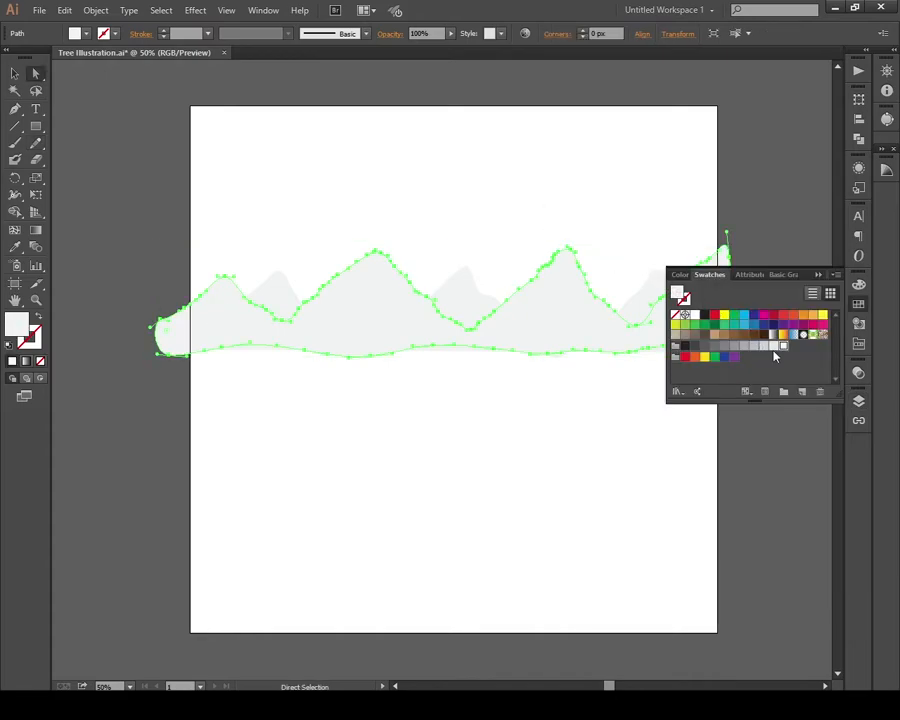
click(773, 347)
click(620, 345)
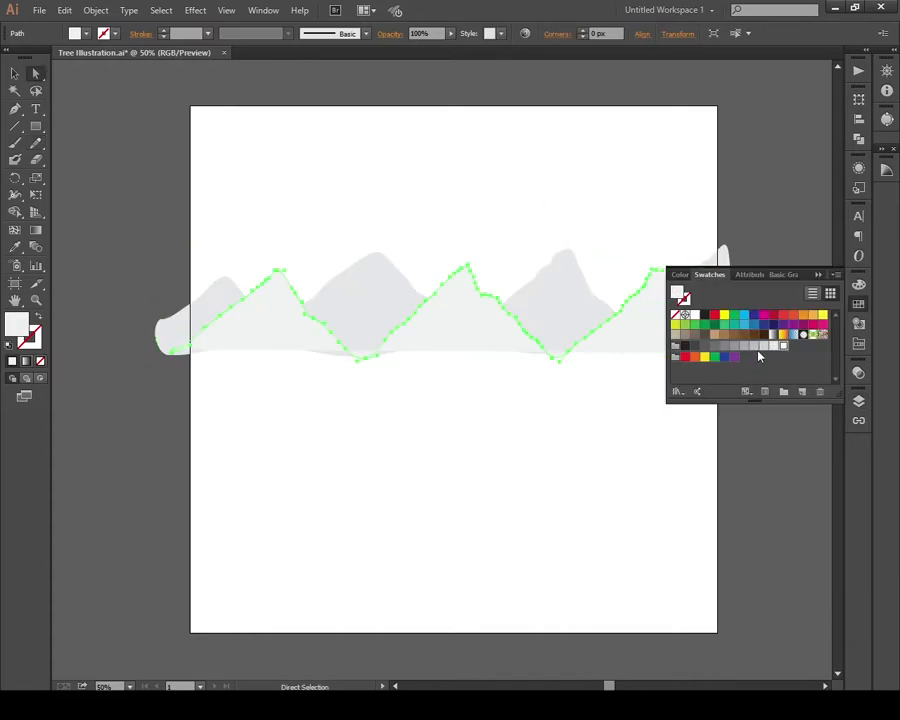
click(695, 345)
click(565, 376)
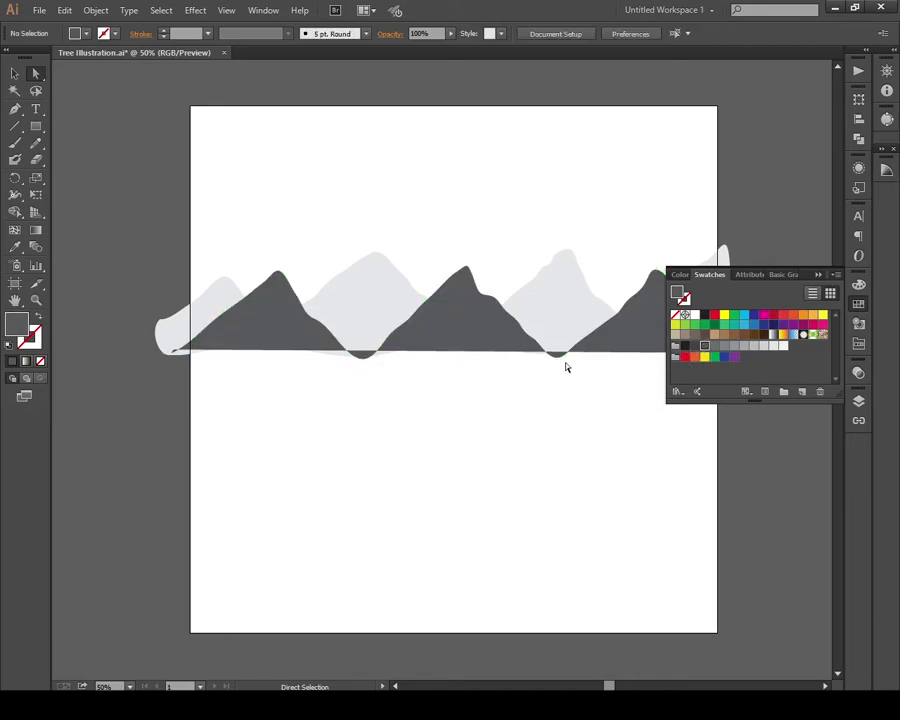
click(568, 320)
click(702, 348)
click(714, 347)
click(508, 428)
Step: Draw a third, higher mountain range with three peaks using the Pencil tool and close it along the existing base
drag(505, 430, 434, 437)
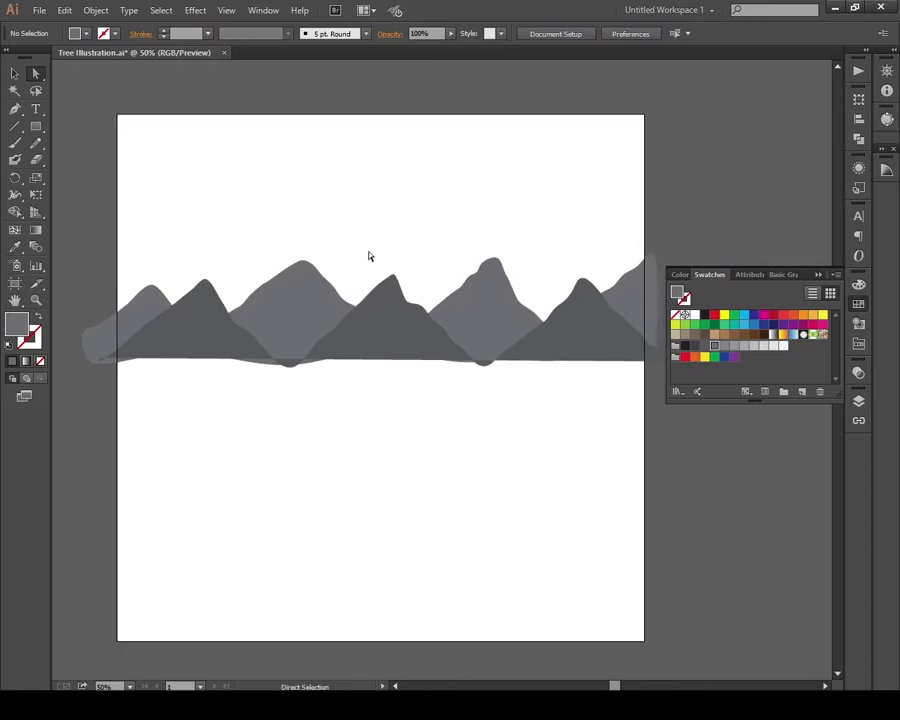
key(n)
drag(88, 287, 156, 240)
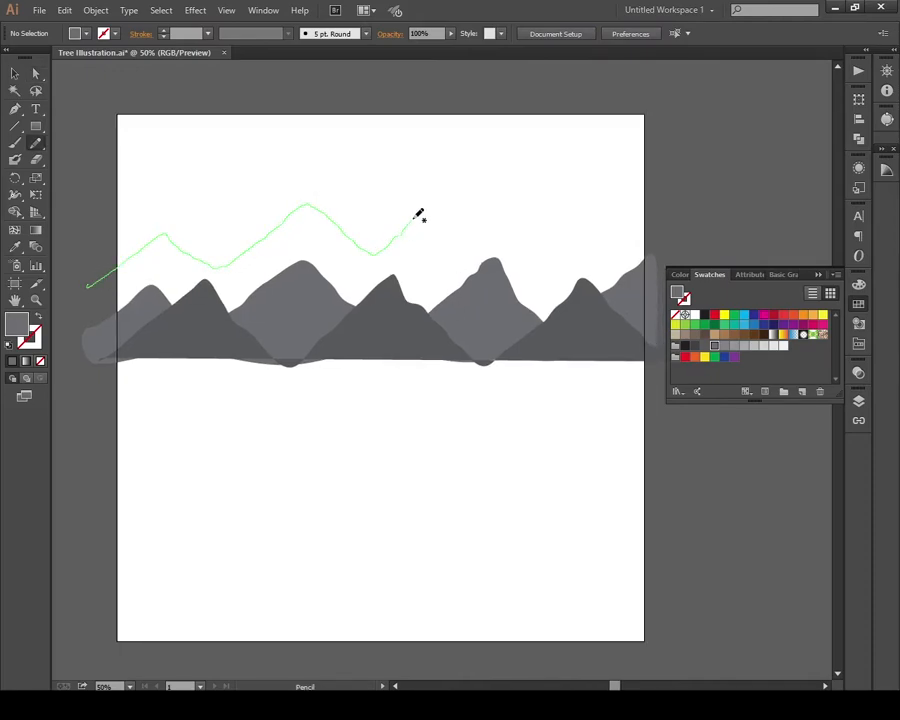
drag(457, 196, 456, 197)
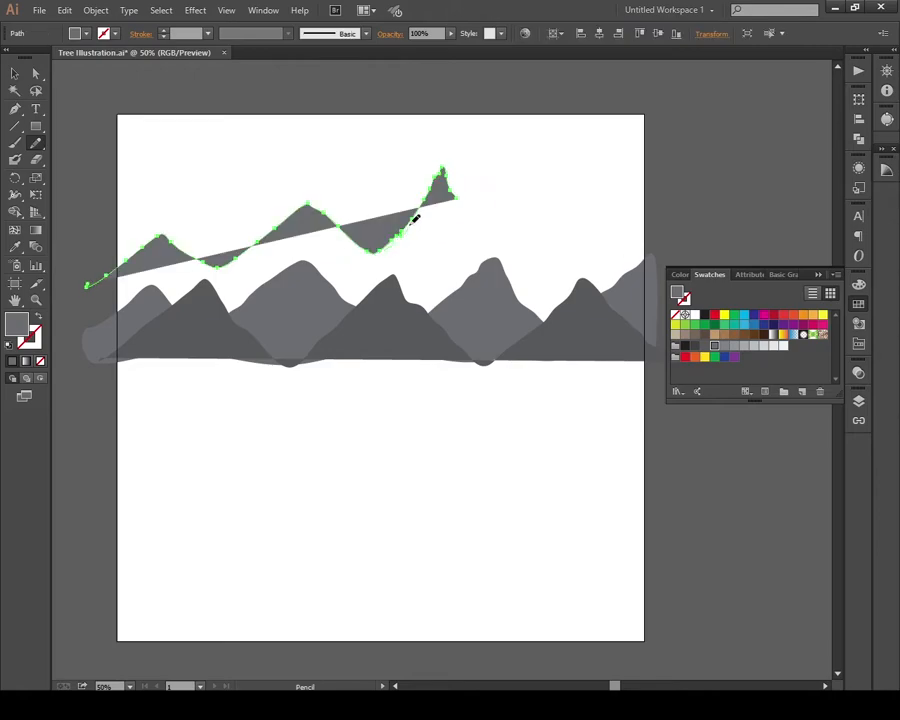
drag(580, 336, 129, 350)
drag(88, 298, 88, 287)
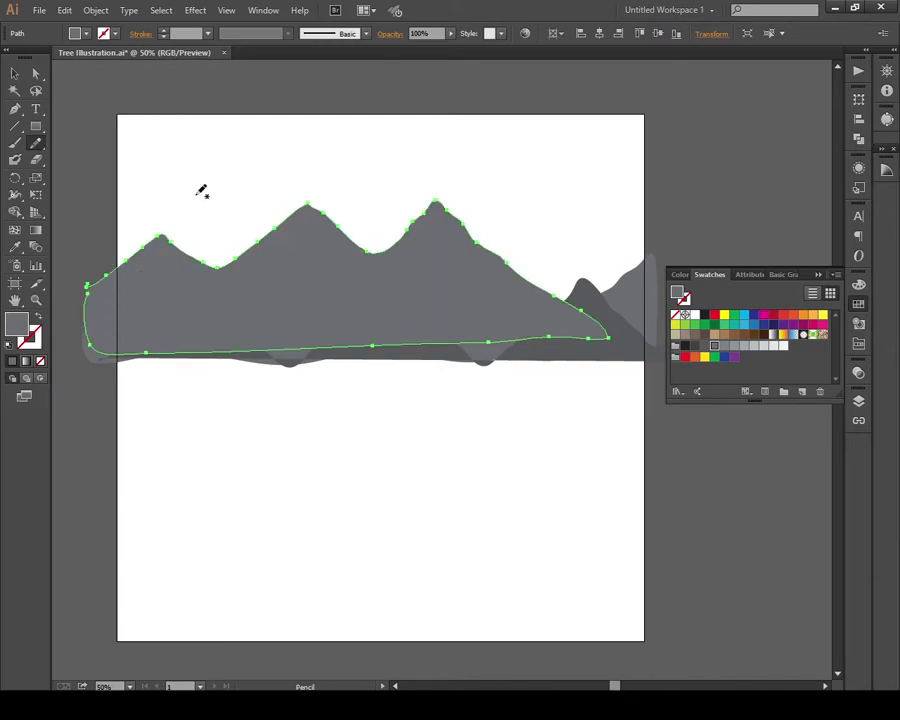
Step: Send the third range to the back and fill it with a lighter medium gray
key(a)
key(ctrl+shift+[)
click(734, 346)
click(599, 390)
Step: Draw a separate medium gray mountain behind the right end of the ranges and move it toward the artboard's right edge
key(n)
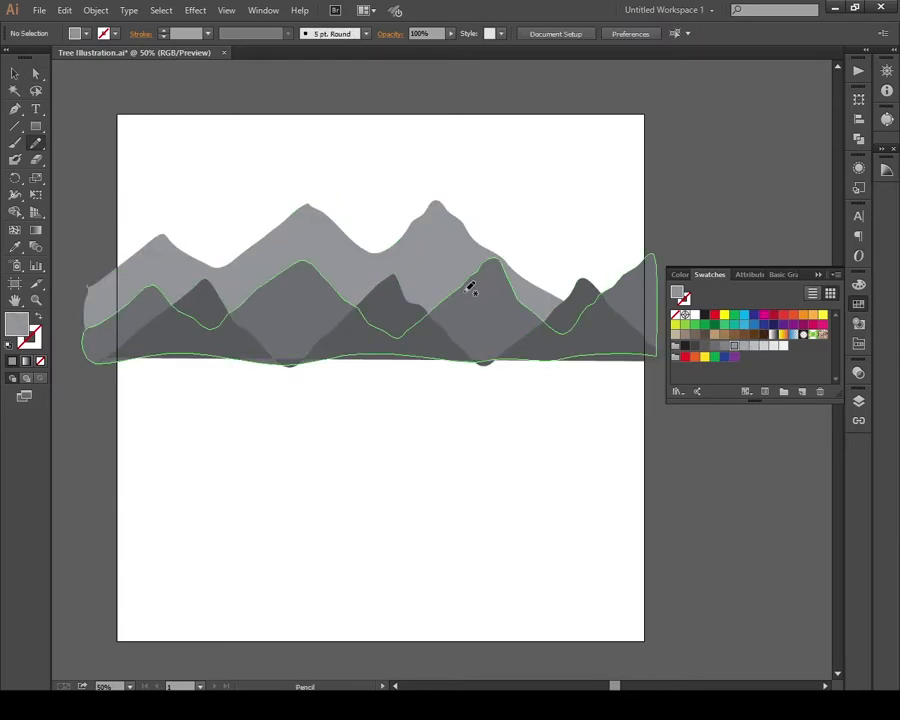
drag(558, 202, 562, 206)
key(ctrl+z)
mouse_move(640, 297)
mouse_down()
mouse_move(539, 331)
mouse_move(445, 288)
mouse_up()
key(a)
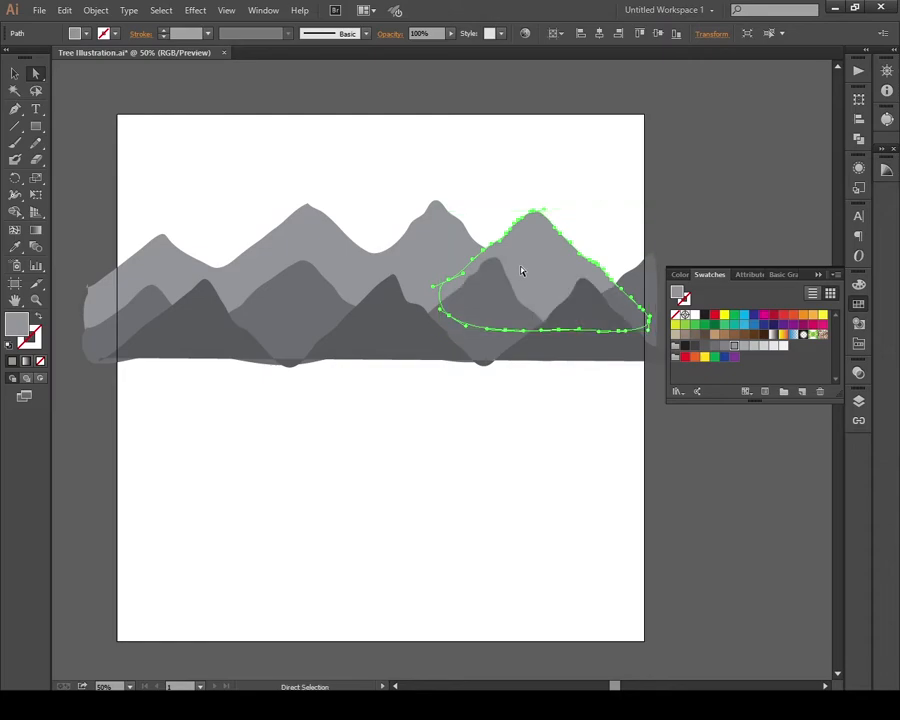
click(578, 217)
drag(537, 251, 606, 262)
click(638, 210)
click(597, 211)
Step: Redraw the leftmost peak of the third range higher and rounder with the Pencil tool
click(158, 253)
key(n)
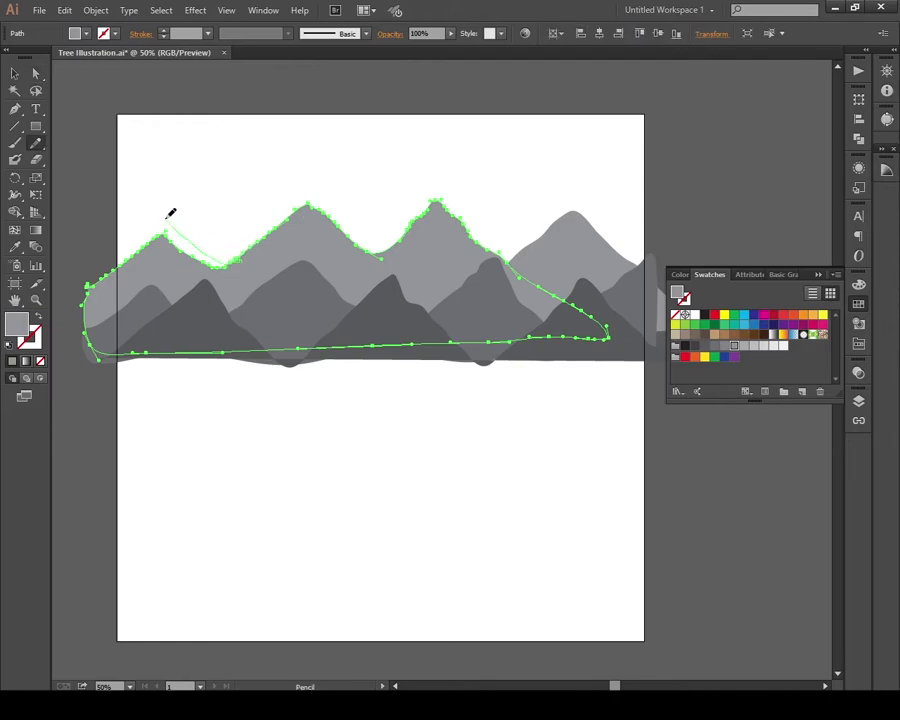
drag(94, 281, 84, 303)
ctrl+click(80, 230)
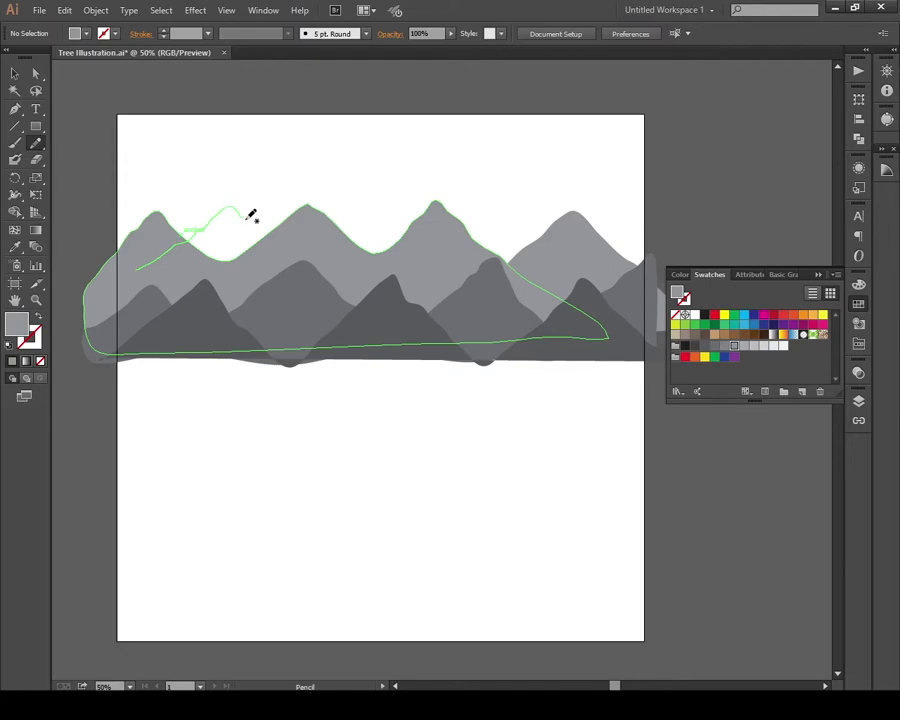
Step: Draw a small peak behind the gap between the third range's first two peaks and fill it light gray
mouse_move(303, 258)
mouse_down()
mouse_move(229, 295)
mouse_move(138, 283)
mouse_up()
key(a)
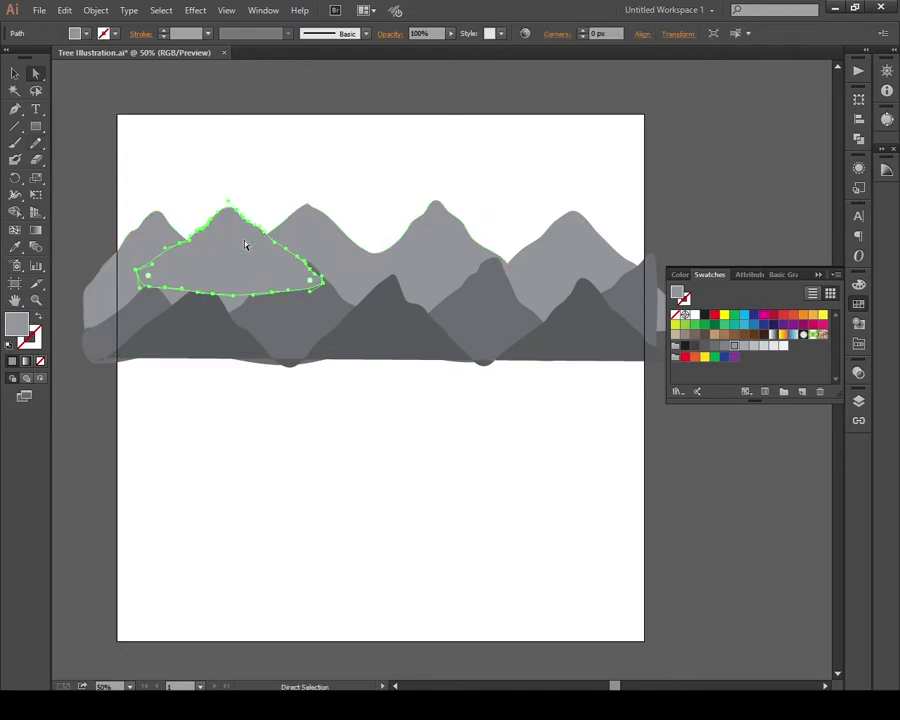
click(755, 346)
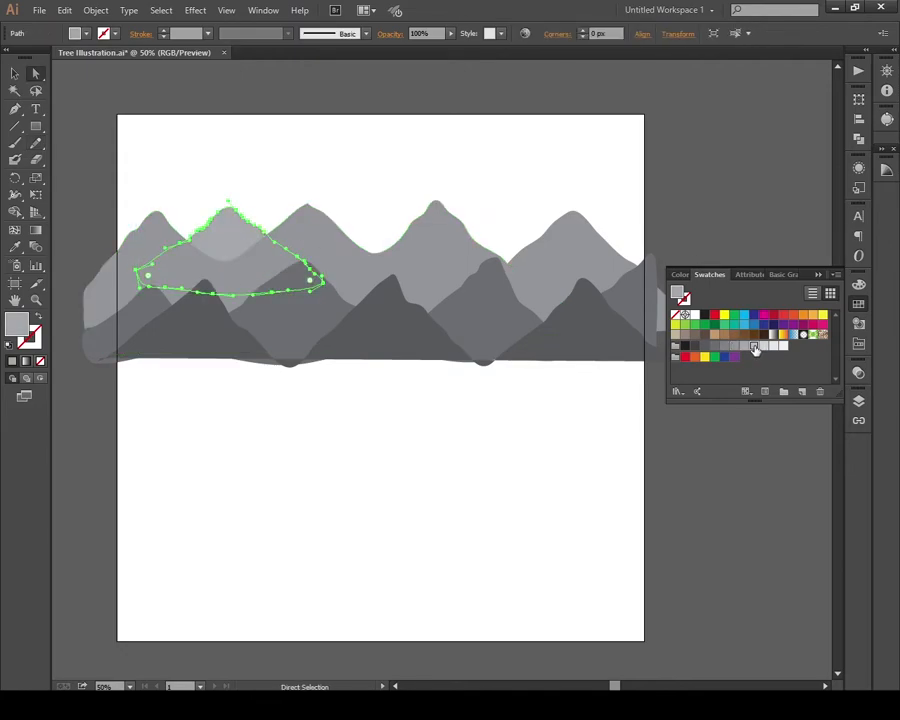
click(367, 161)
Step: Draw another light gray peak between the third range's second and third peaks and send it to the back
key(n)
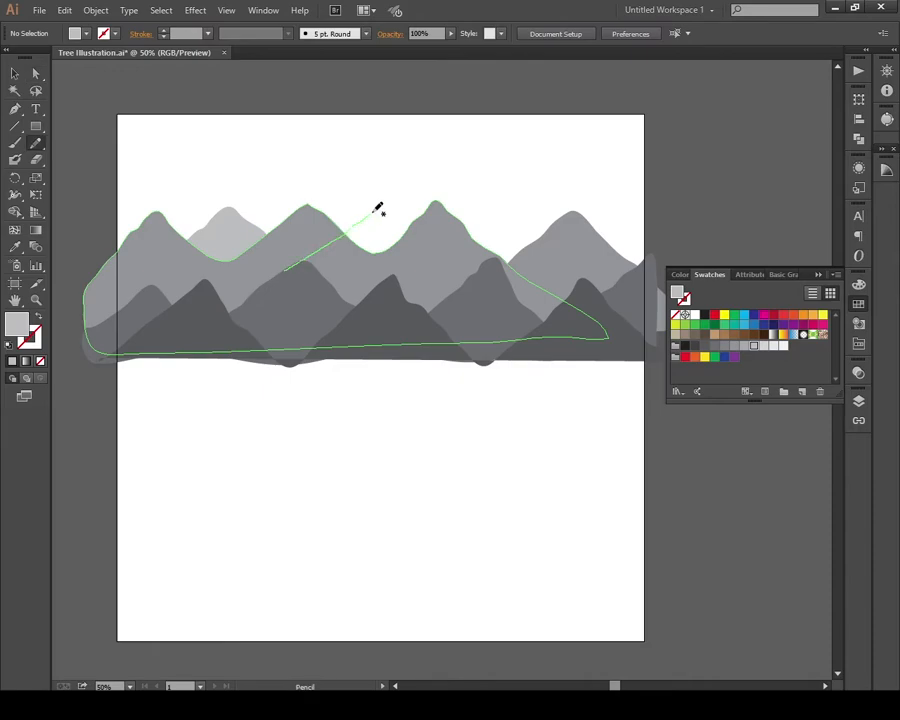
mouse_move(412, 210)
mouse_down()
mouse_move(468, 269)
mouse_move(301, 257)
mouse_move(287, 269)
mouse_up()
key(a)
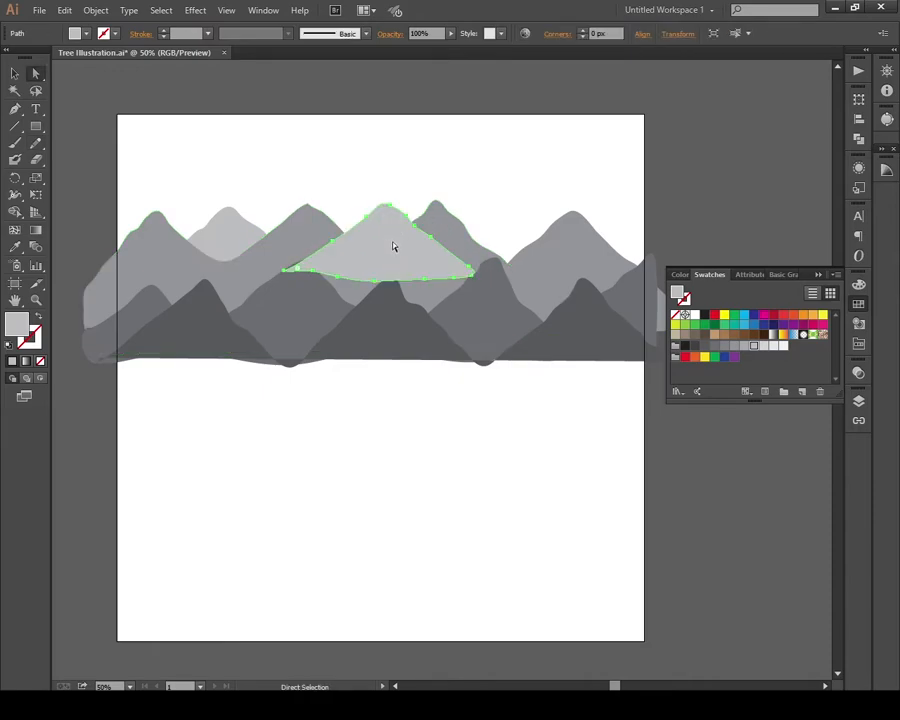
key(ctrl+shift+bracketleft)
click(518, 181)
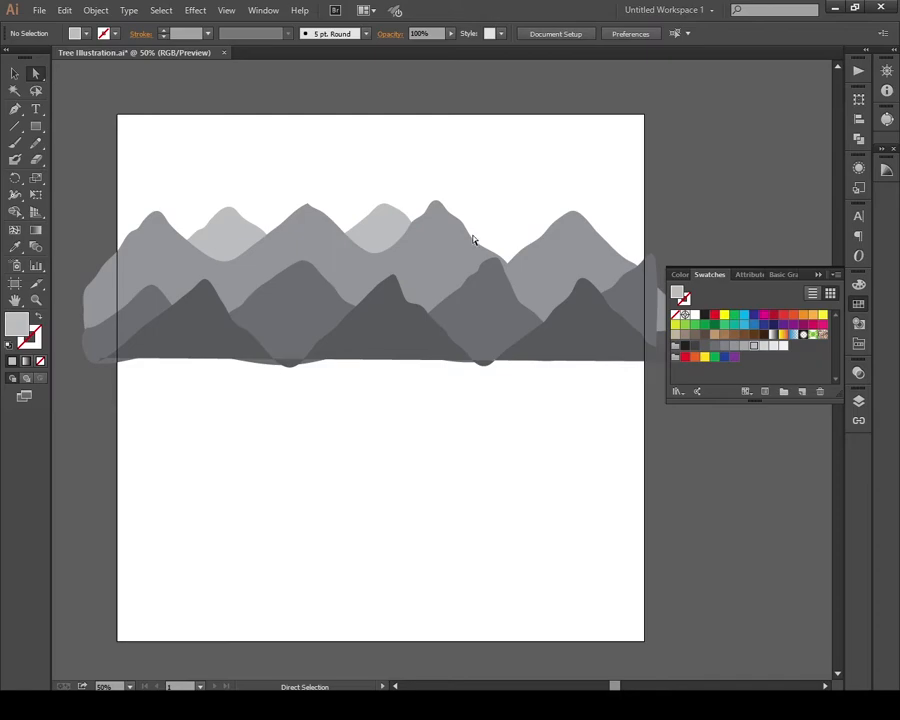
Step: Draw a light gray peak behind the gap before the rightmost mountain and widen it slightly to the right
key(n)
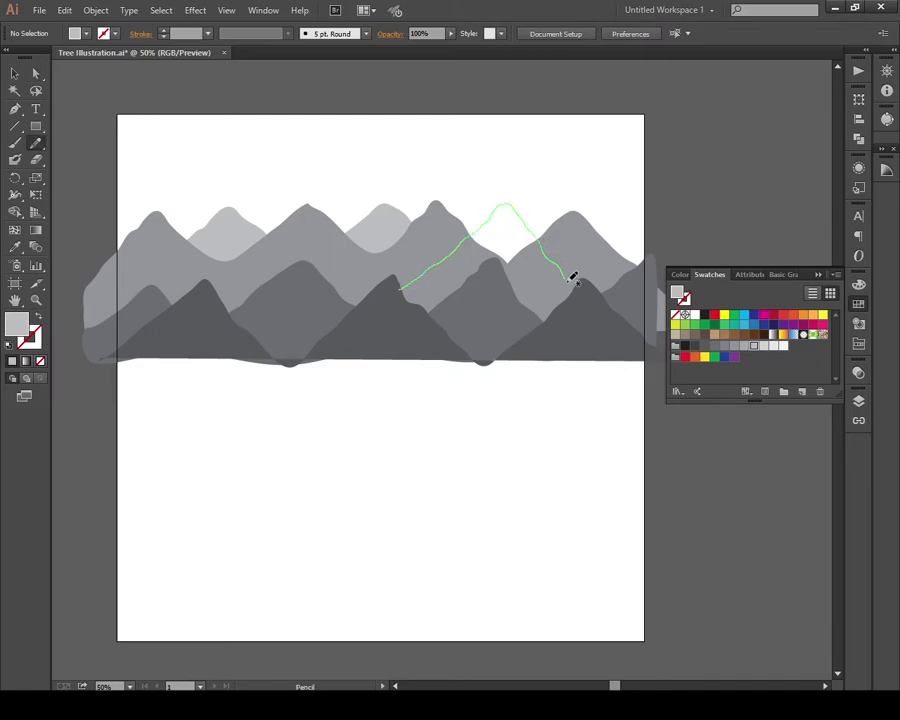
drag(585, 297, 400, 289)
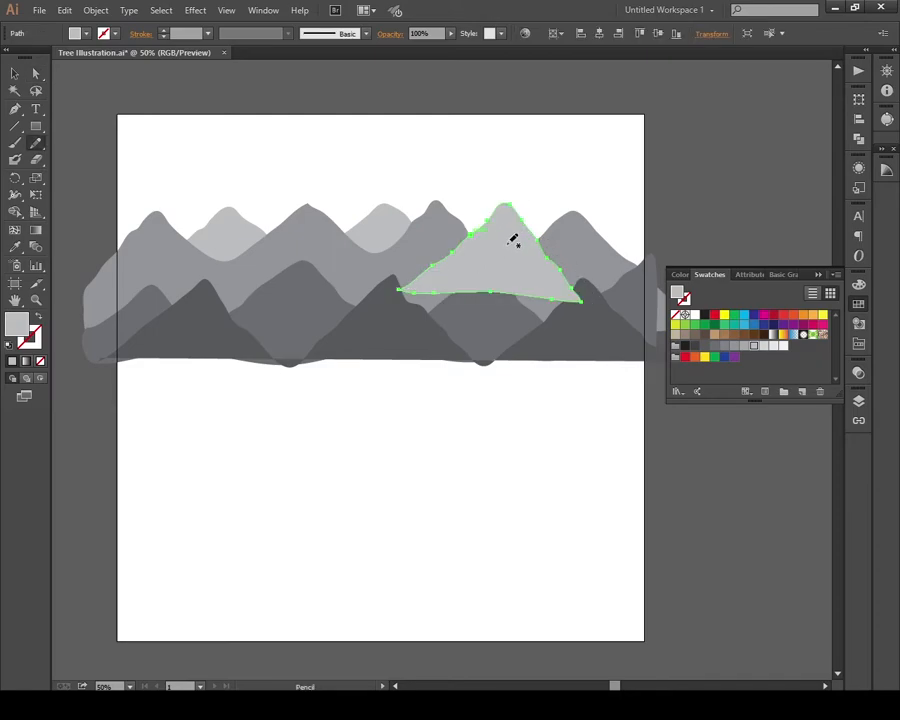
key(a)
click(541, 192)
click(522, 243)
key(v)
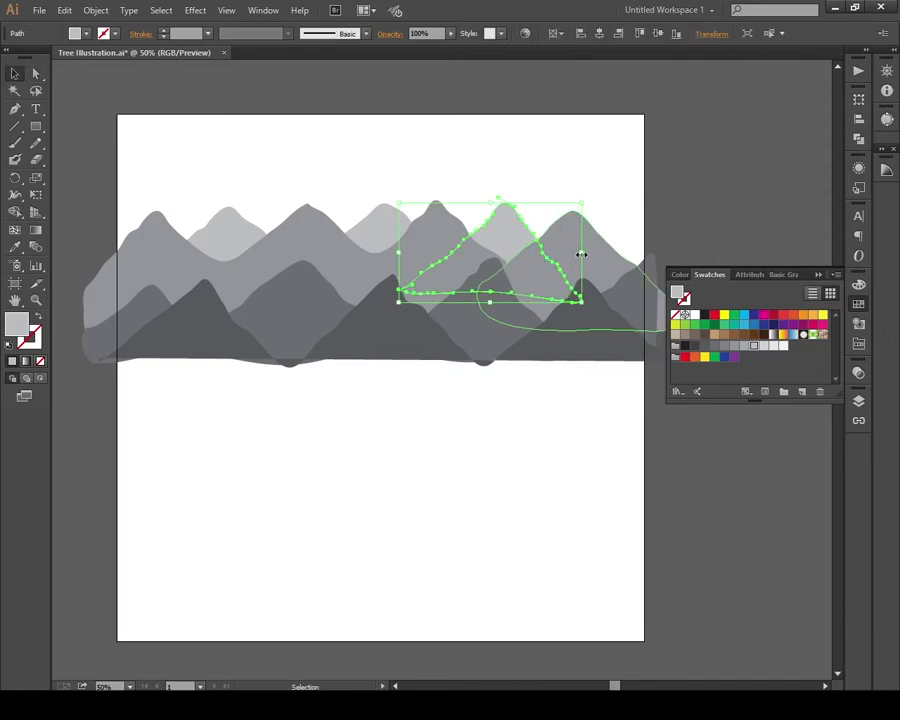
drag(582, 252, 603, 252)
click(620, 234)
Step: Draw a taller, wide mountain range behind all the others with the Pencil tool and fill it very light gray
key(b)
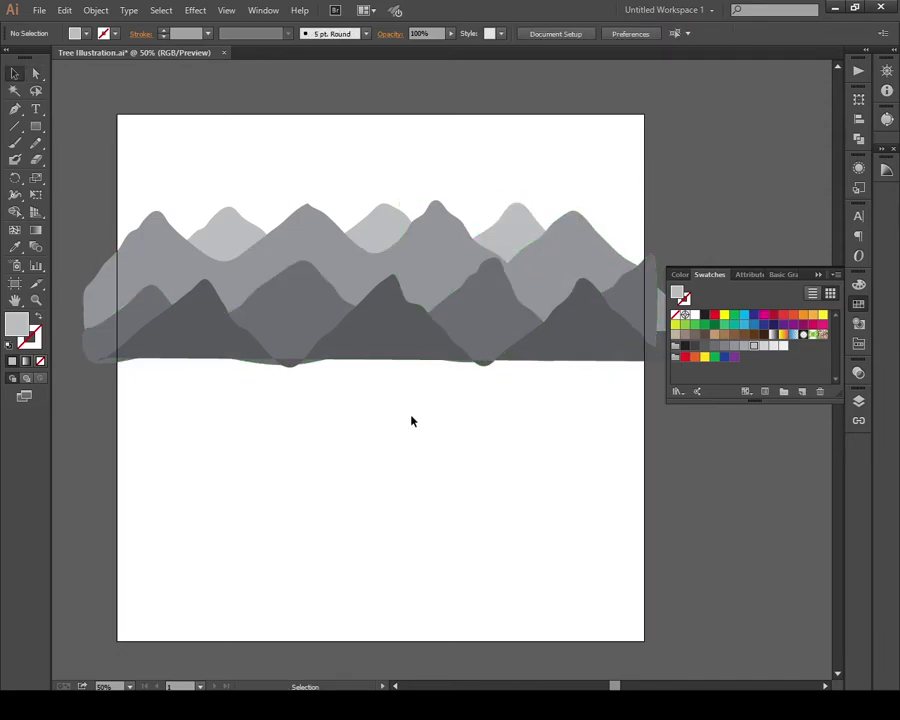
key(n)
mouse_move(680, 228)
mouse_down()
mouse_move(556, 173)
mouse_move(471, 183)
mouse_move(393, 155)
mouse_move(278, 197)
mouse_move(198, 158)
mouse_move(120, 215)
mouse_move(73, 273)
mouse_move(148, 349)
mouse_move(668, 292)
mouse_move(682, 230)
mouse_up()
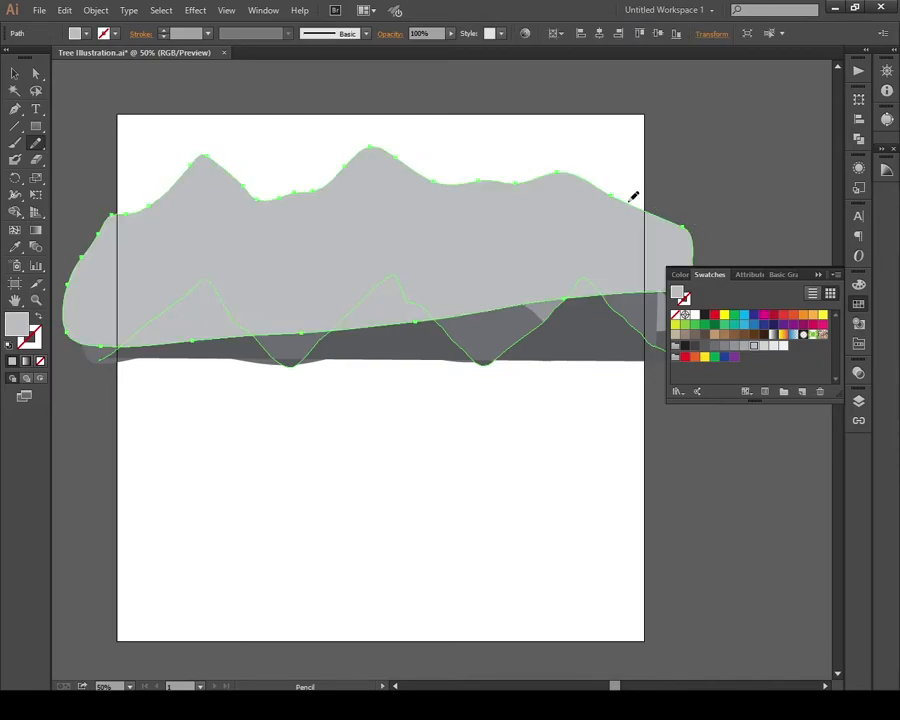
key(ctrl+shift+bracketleft)
key(v)
click(707, 149)
click(645, 229)
click(537, 445)
Step: Redraw the right part of the very light gray range's ridge with additional small peaks using the Pencil tool
click(594, 210)
key(n)
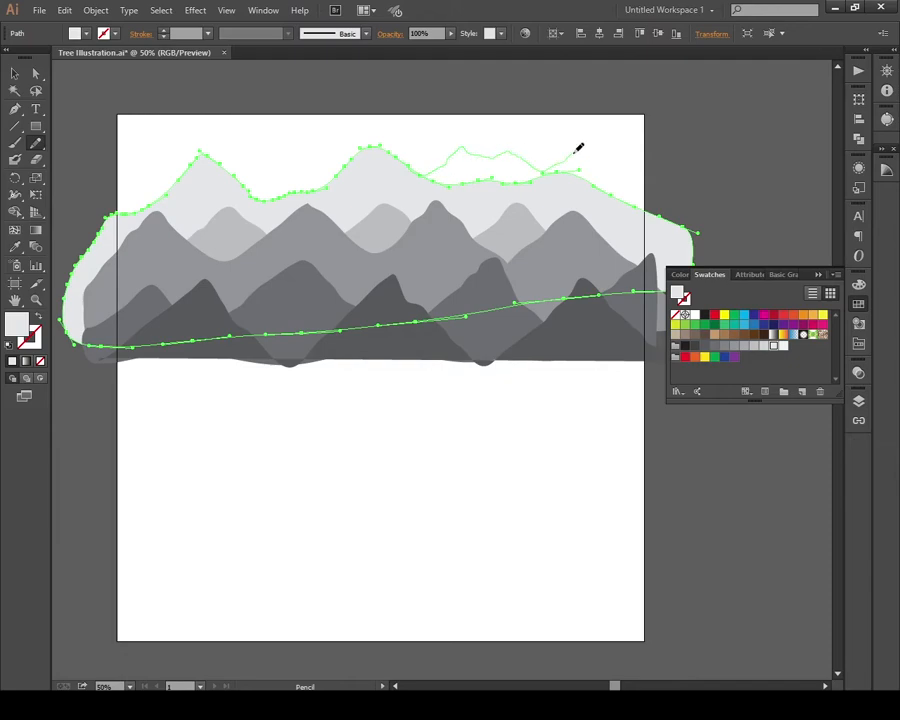
drag(685, 221, 690, 228)
key(a)
click(691, 203)
Step: Finish the redrawn ridge of the very light gray range with a slope running past the artboard's right edge
drag(616, 178, 655, 195)
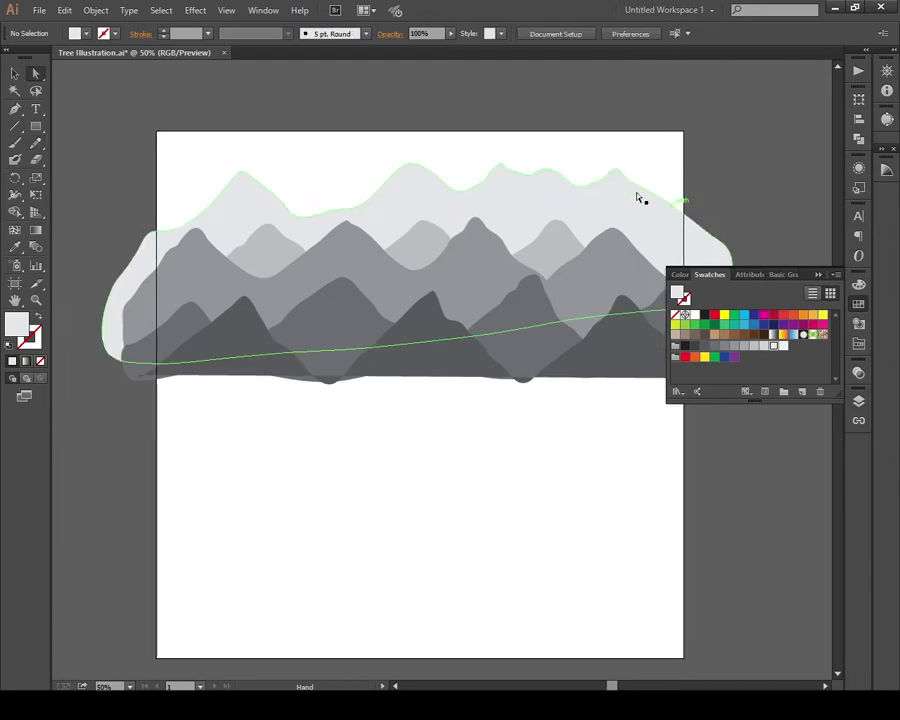
click(477, 190)
Step: Group the three light gray peaks behind the medium gray mountain range
click(527, 273)
shift+click(311, 257)
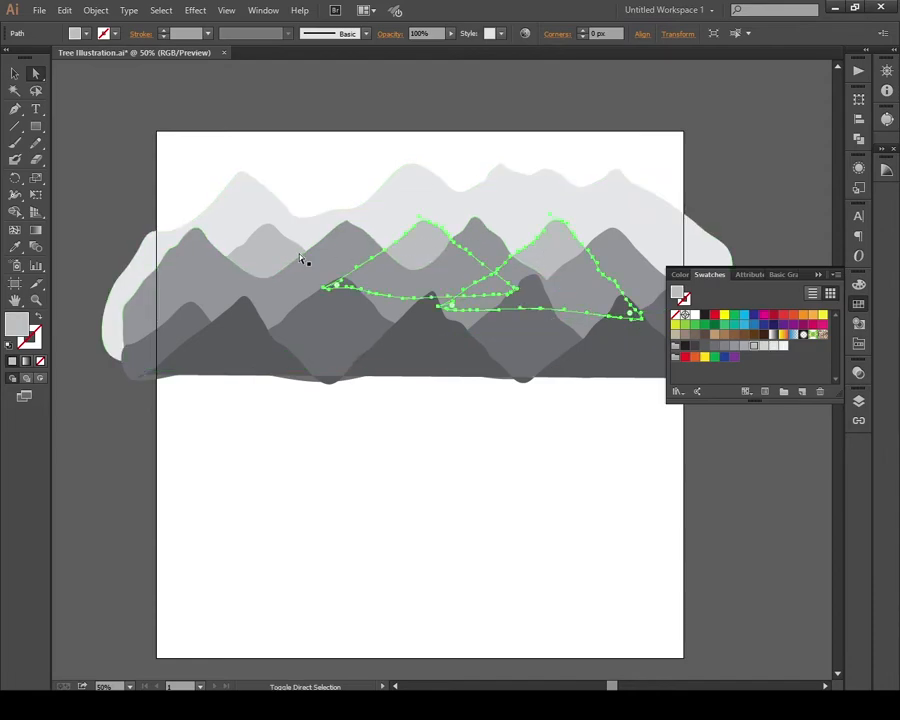
shift+click(267, 259)
key(ctrl+g)
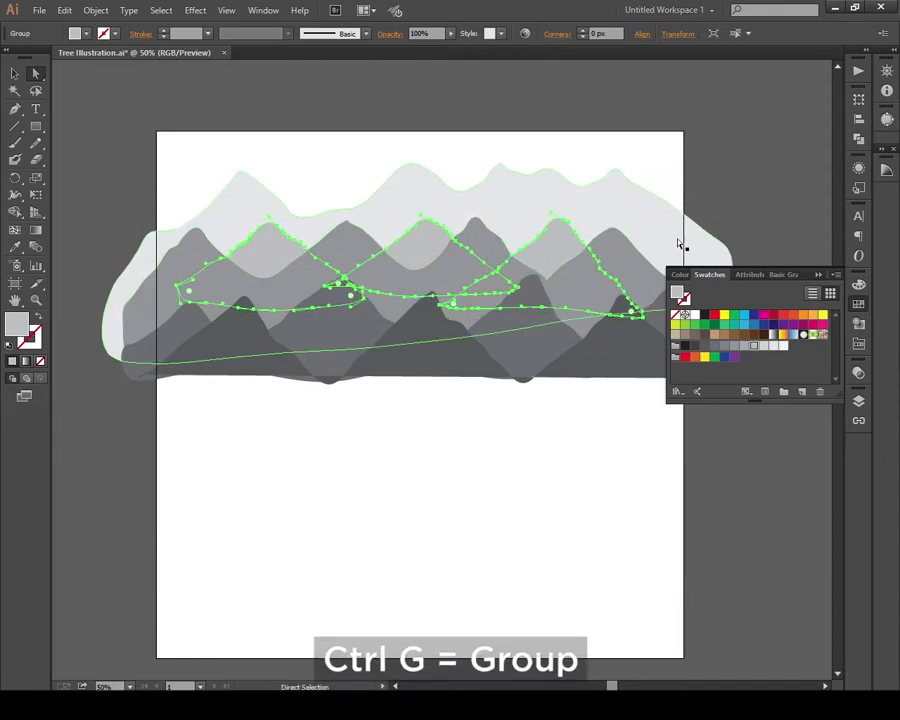
Step: Redraw the left half of the very light gray range's ridge with a small extra peak and a taller left peak using the Pencil tool
click(657, 197)
click(595, 210)
key(n)
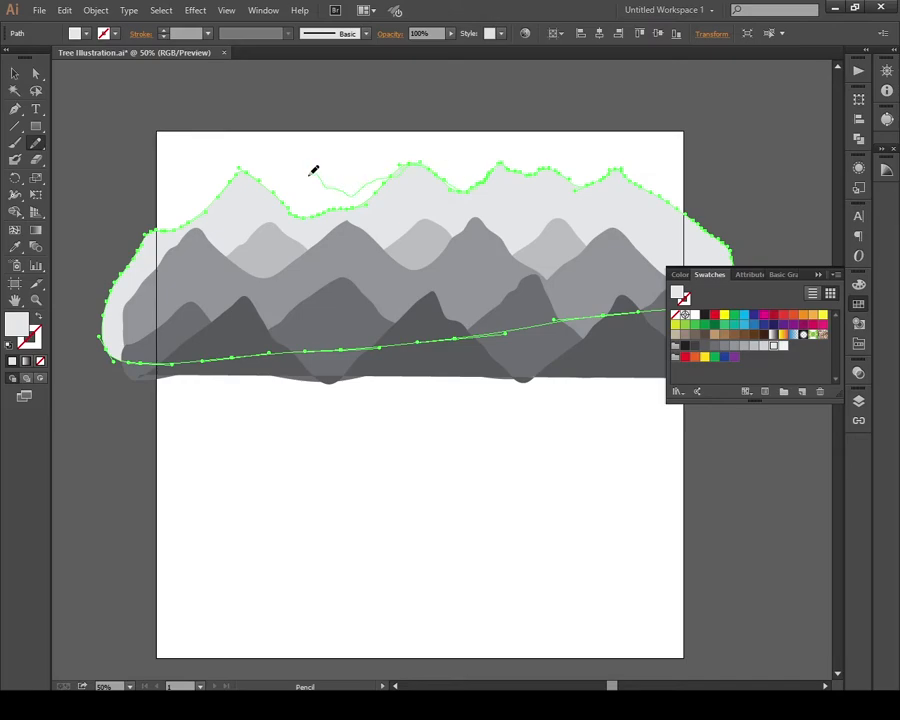
drag(157, 222, 152, 225)
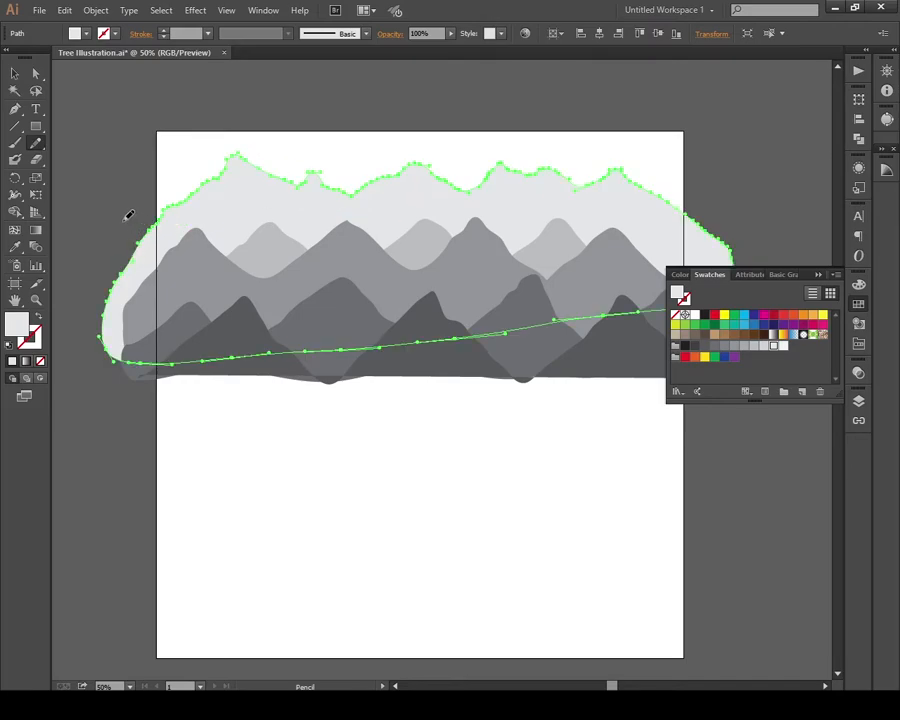
ctrl+click(129, 215)
Step: Reshape the right side of the very light gray range's middle peak with the Pencil tool
ctrl+click(396, 192)
drag(419, 160, 462, 175)
ctrl+click(476, 161)
ctrl+click(402, 193)
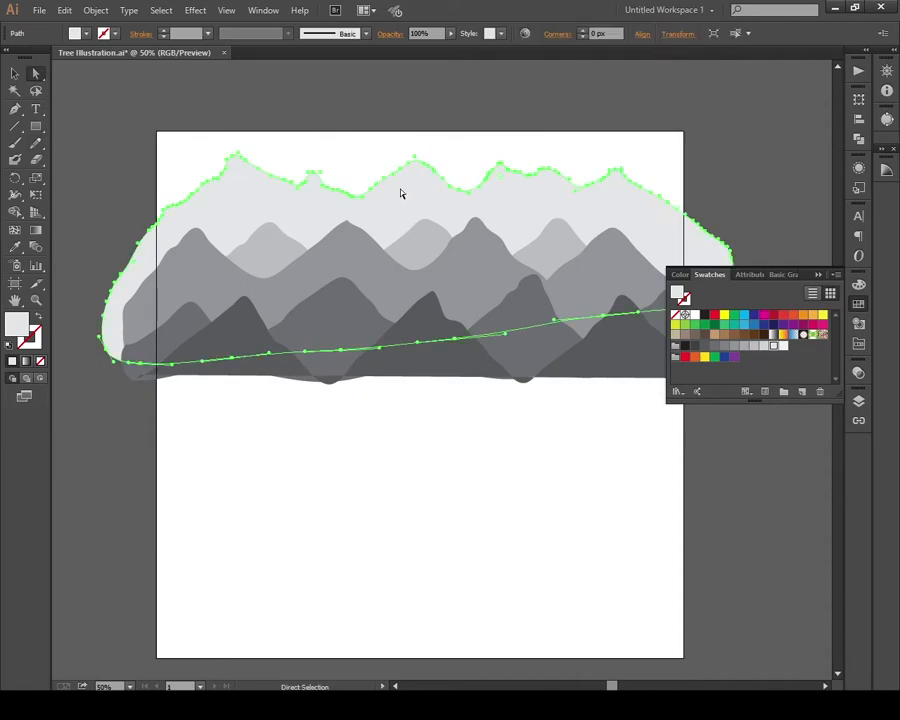
ctrl+click(468, 161)
Step: Move the very light gray range down slightly and redraw its rightmost peak a bit further right with a deeper valley before it
mouse_move(617, 211)
mouse_down()
mouse_move(616, 237)
mouse_move(635, 178)
mouse_up()
click(684, 167)
key(n)
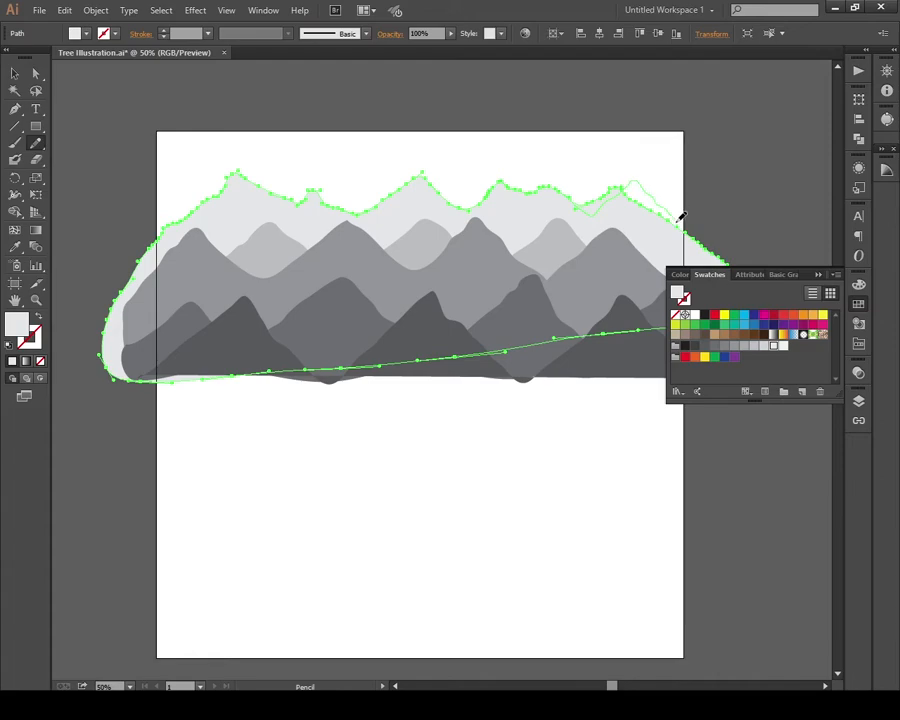
drag(681, 213, 700, 216)
ctrl+click(721, 215)
Step: Redraw the two small peaks between the very light gray range's middle and rightmost peaks with a clearer valley between them
ctrl+click(577, 225)
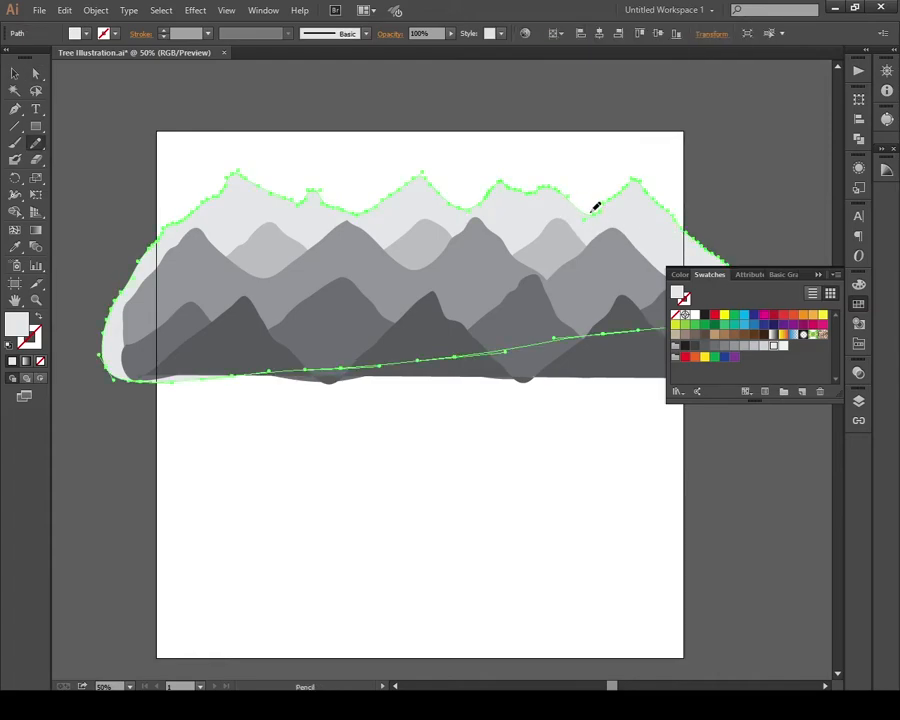
drag(473, 202, 465, 209)
ctrl+click(528, 153)
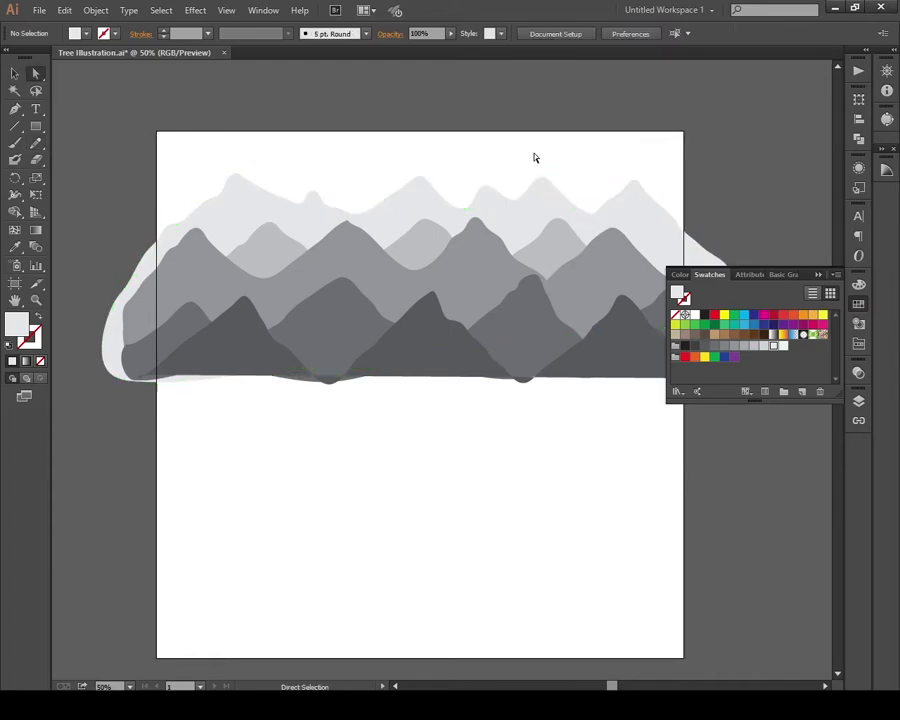
Step: Group all the mountain shapes and move the group down slightly
ctrl+alt+click(468, 288)
click(477, 440)
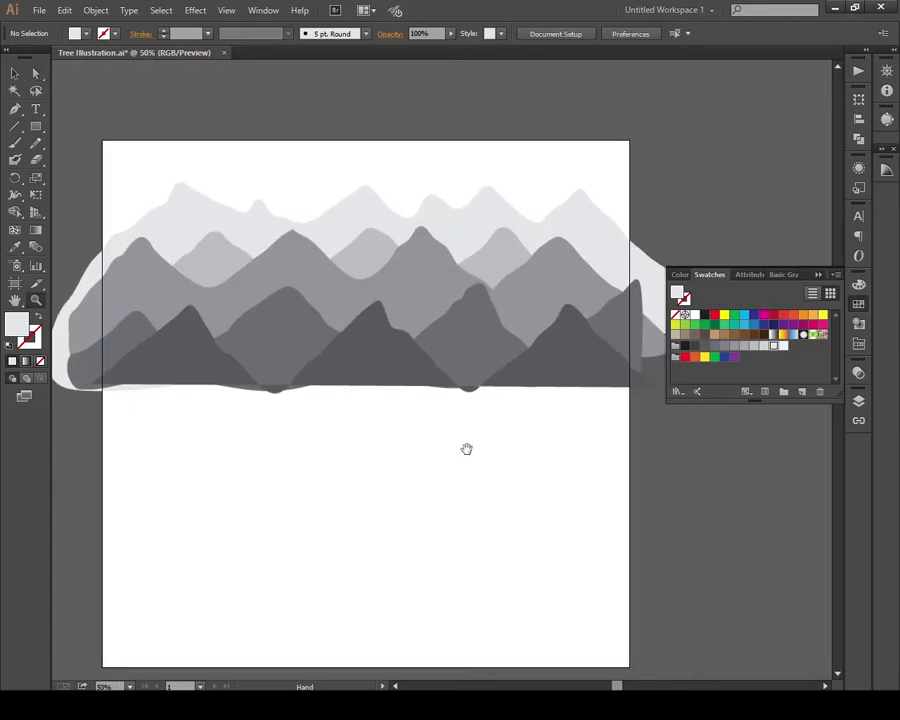
key(v)
drag(647, 173, 119, 385)
key(ctrl+g)
click(443, 489)
drag(493, 384, 494, 395)
Step: Show the Tree layer and select the tree group together with the mountain group
key(F7)
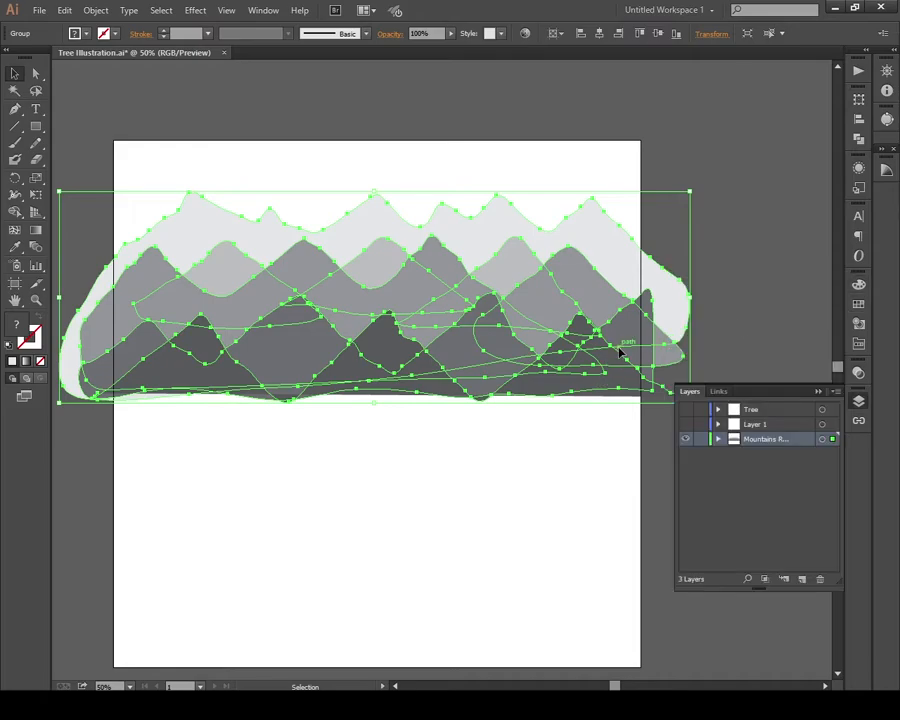
click(685, 410)
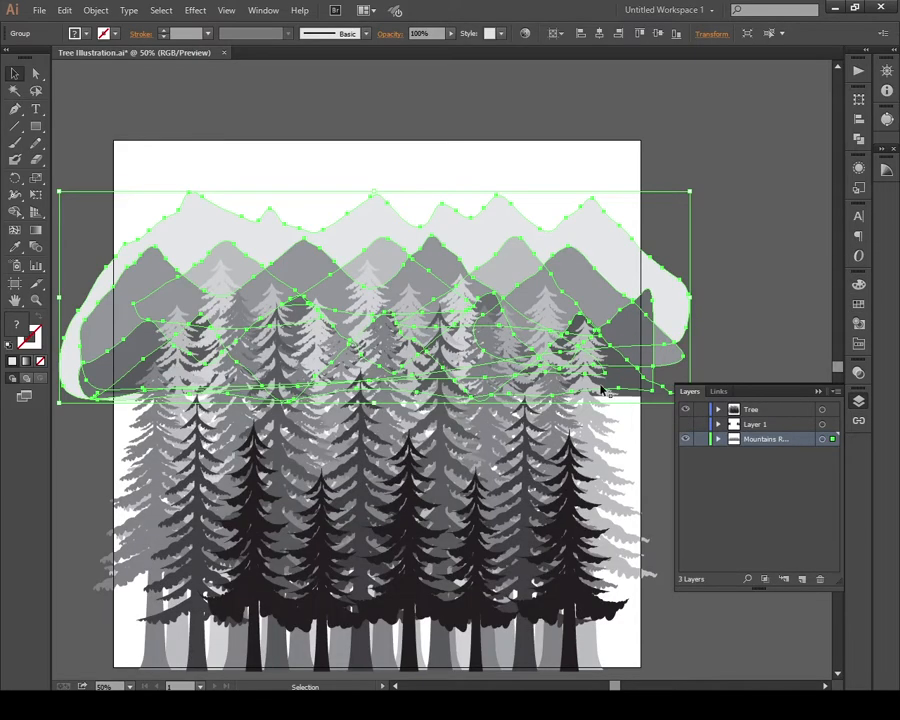
click(750, 263)
click(524, 430)
click(655, 298)
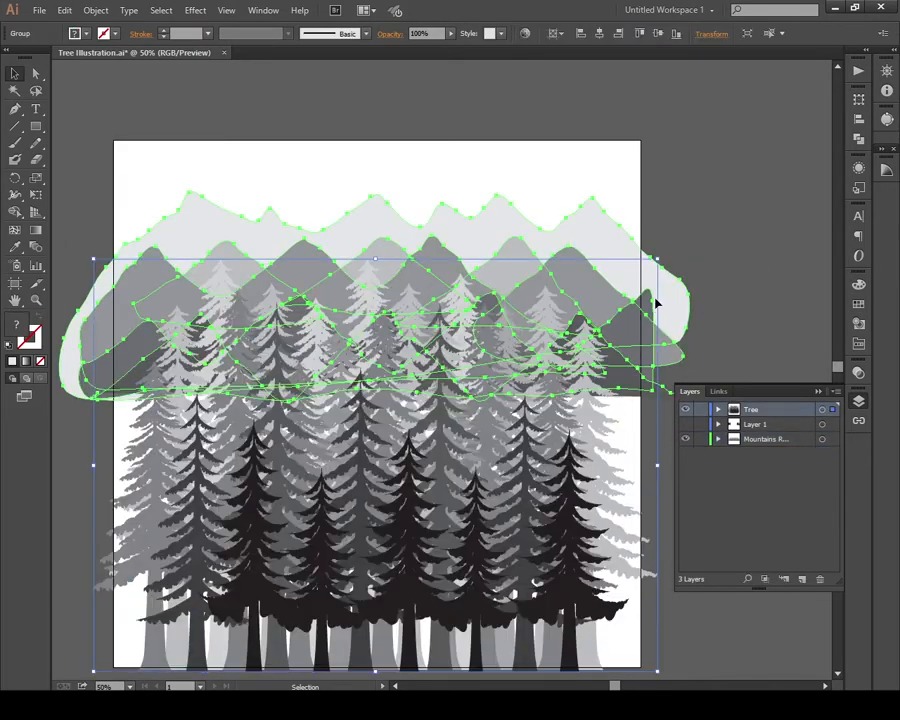
drag(635, 434, 637, 341)
Step: Extend the front dark mountain range's open path down to the artboard's bottom edge with the Pen tool and close it
key(z)
drag(519, 396, 523, 447)
key(a)
click(668, 372)
click(645, 350)
click(685, 368)
key(ctrl+z)
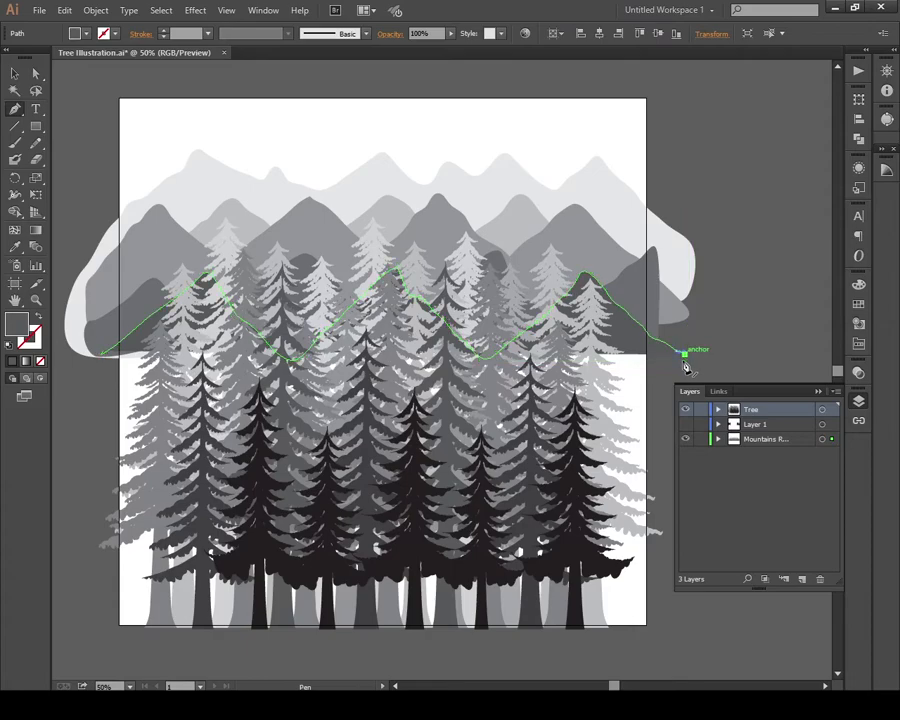
click(684, 353)
key(p)
click(684, 624)
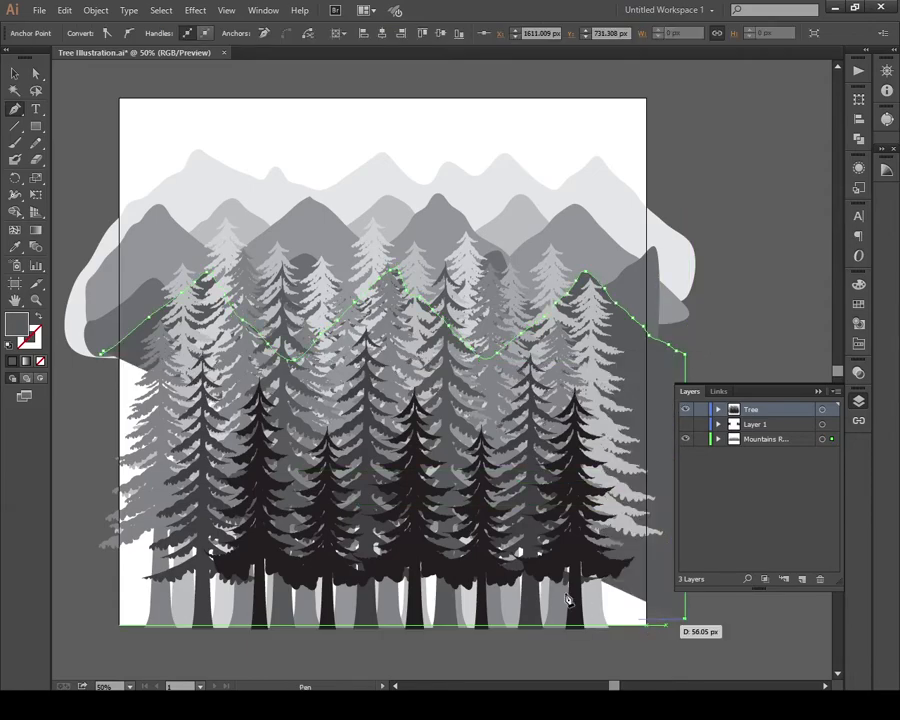
click(89, 620)
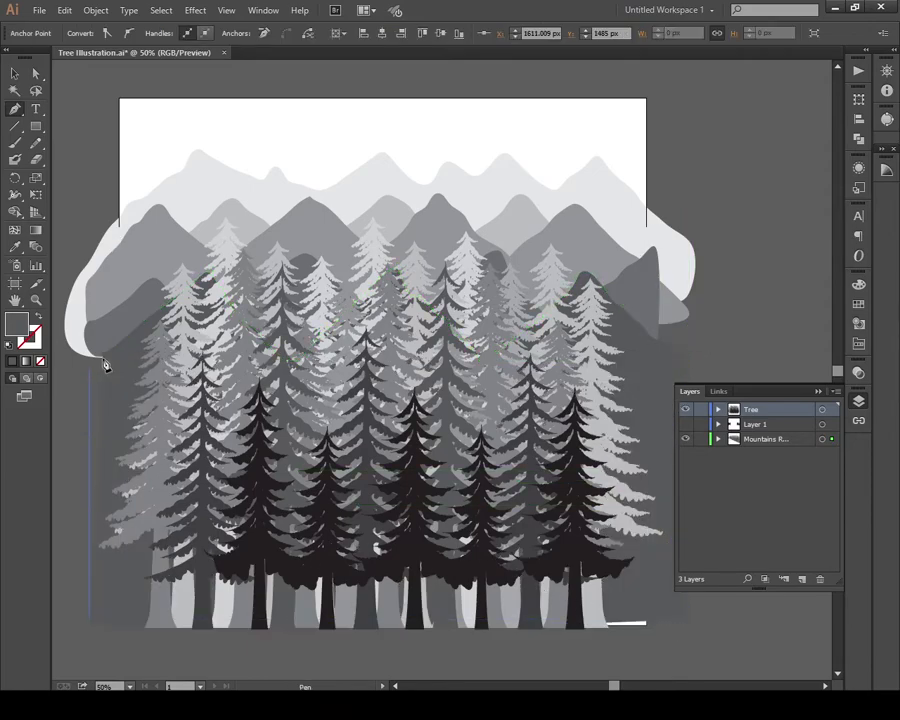
click(102, 353)
key(a)
click(72, 440)
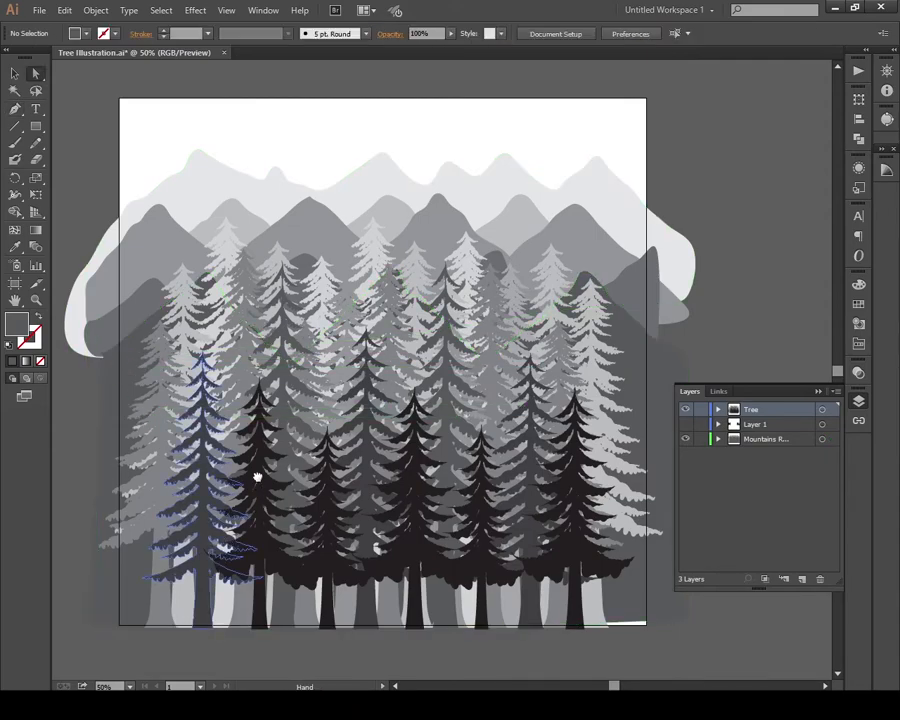
Step: Lower the front dark range's two bottom corner anchor points below the artboard's bottom edge
drag(257, 484, 239, 335)
click(71, 471)
drag(71, 471, 72, 487)
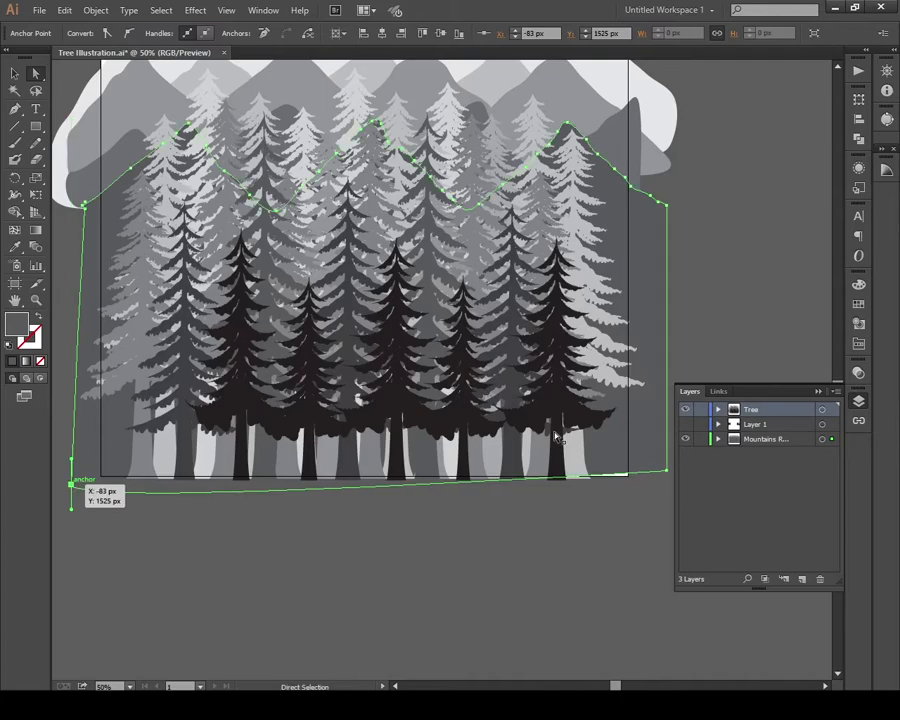
click(668, 470)
drag(668, 472, 661, 486)
drag(604, 540, 520, 596)
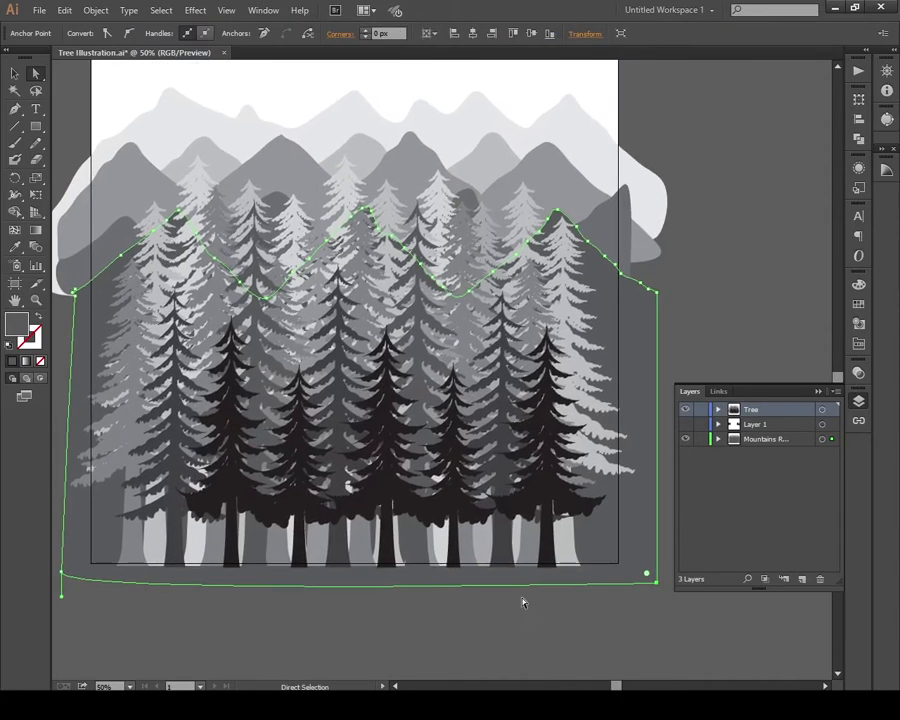
click(724, 236)
Step: Move the whole mountain group straight up by about 82 px
mouse_move(607, 335)
mouse_down()
mouse_move(619, 390)
mouse_move(621, 349)
mouse_up()
key(v)
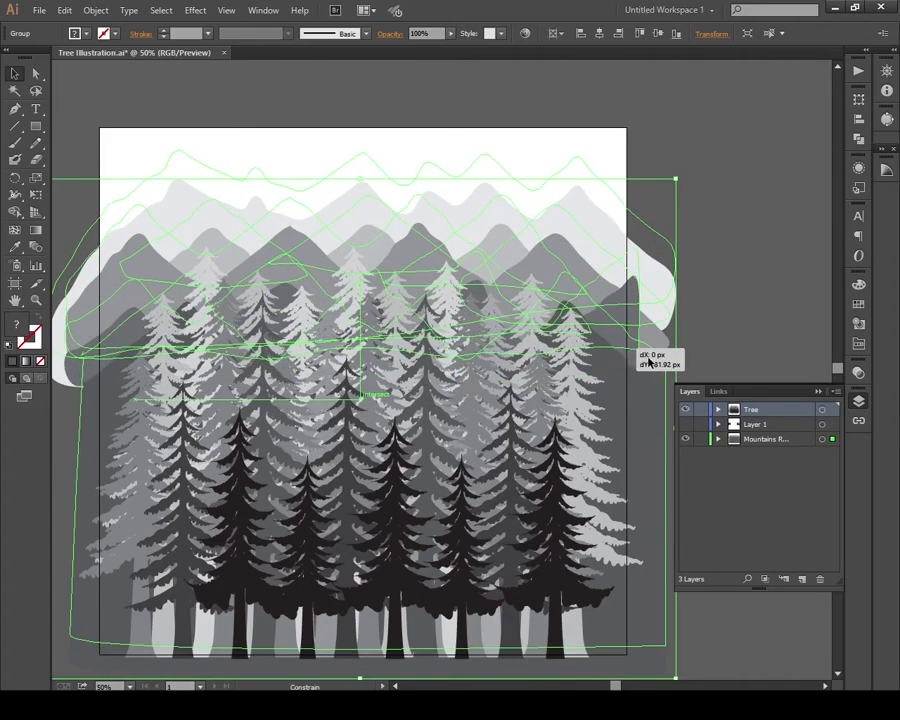
key(a)
click(718, 300)
Step: Recolor the mountain group to darker grays by lowering the overall brightness until the darkest color is RGB 41, 42, 43
click(634, 370)
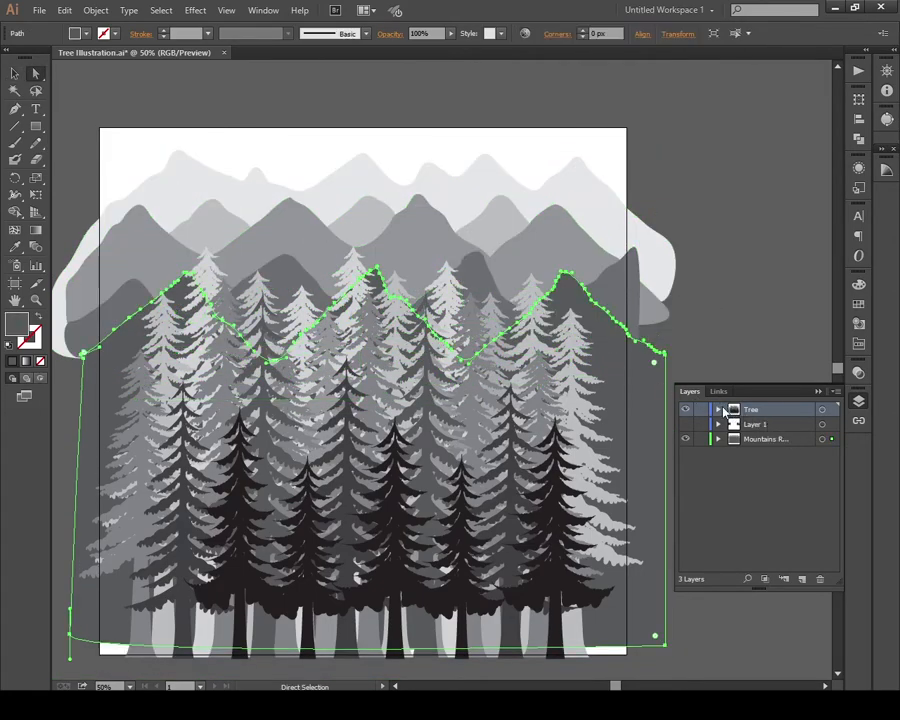
key(v)
click(643, 301)
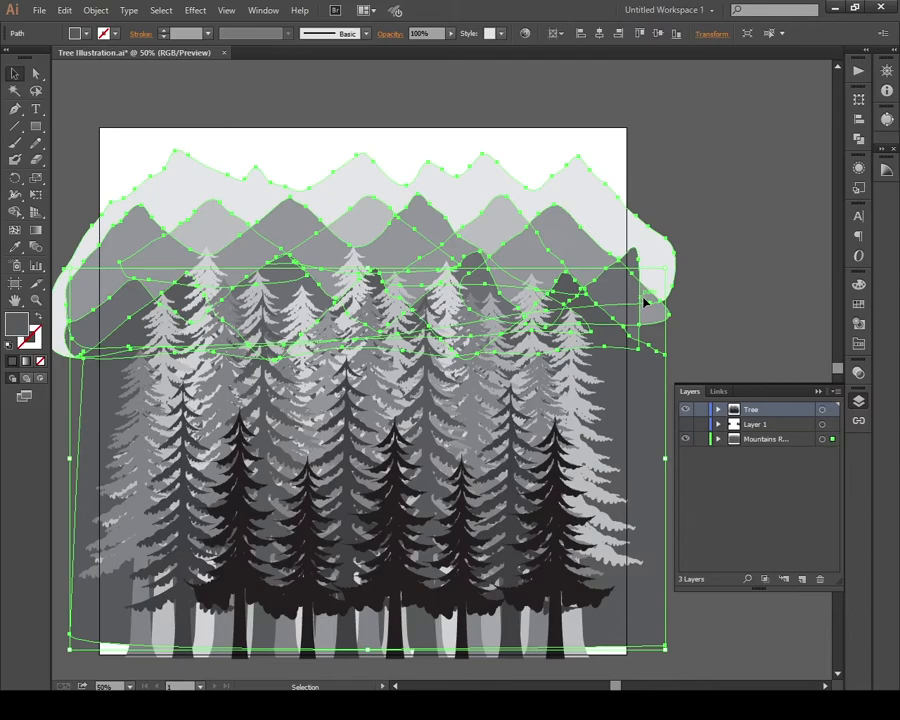
click(525, 33)
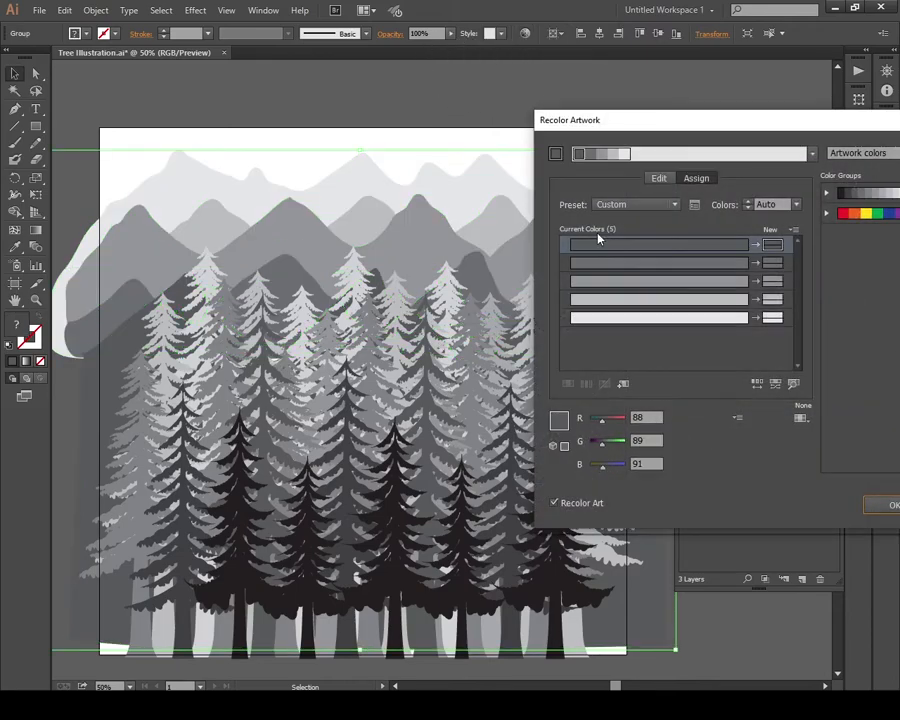
click(659, 178)
drag(682, 391, 668, 396)
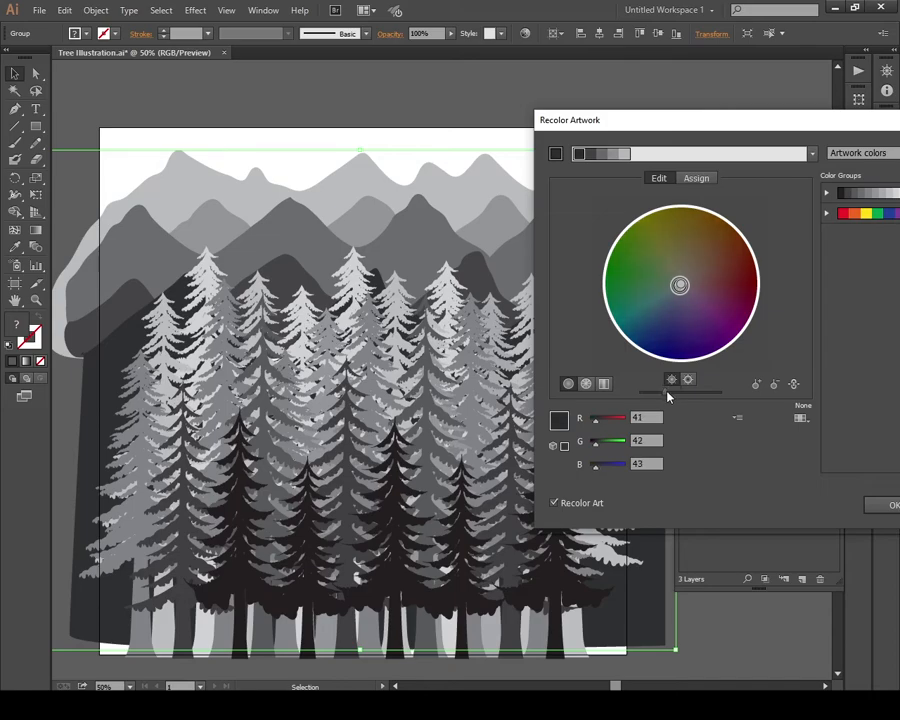
click(886, 507)
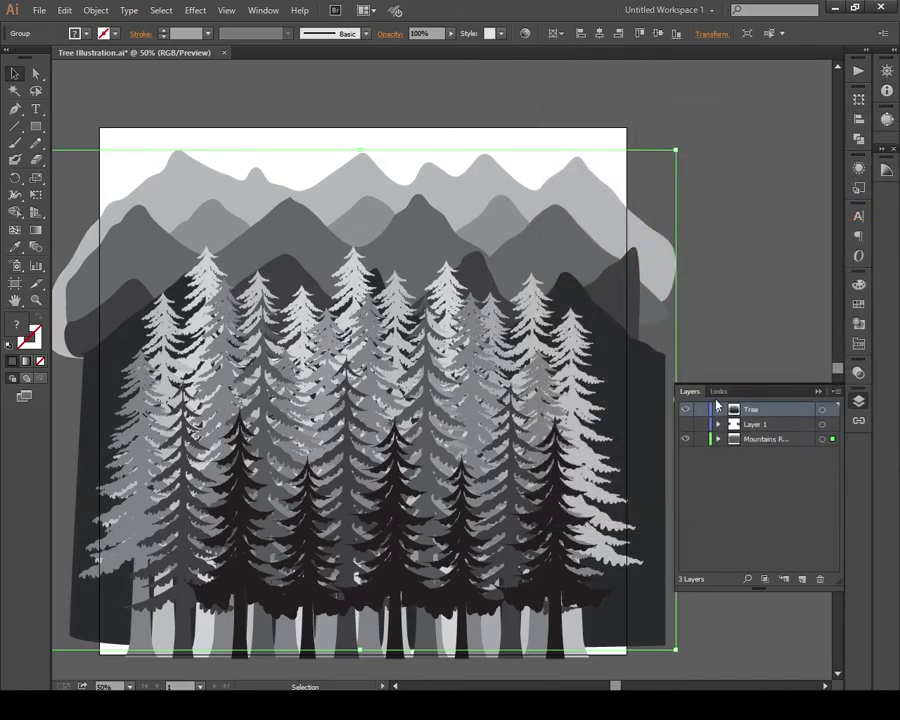
click(714, 338)
Step: Redraw the front dark range's ridge around its middle peak with the Pencil tool
key(z)
alt+click(477, 412)
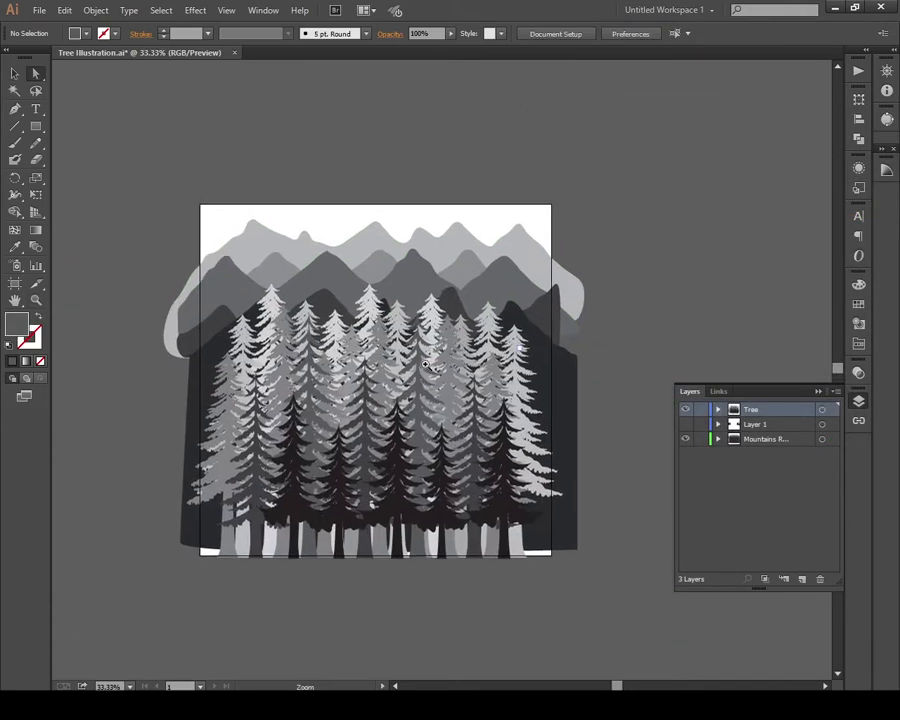
key(ctrl+equal)
key(a)
click(632, 345)
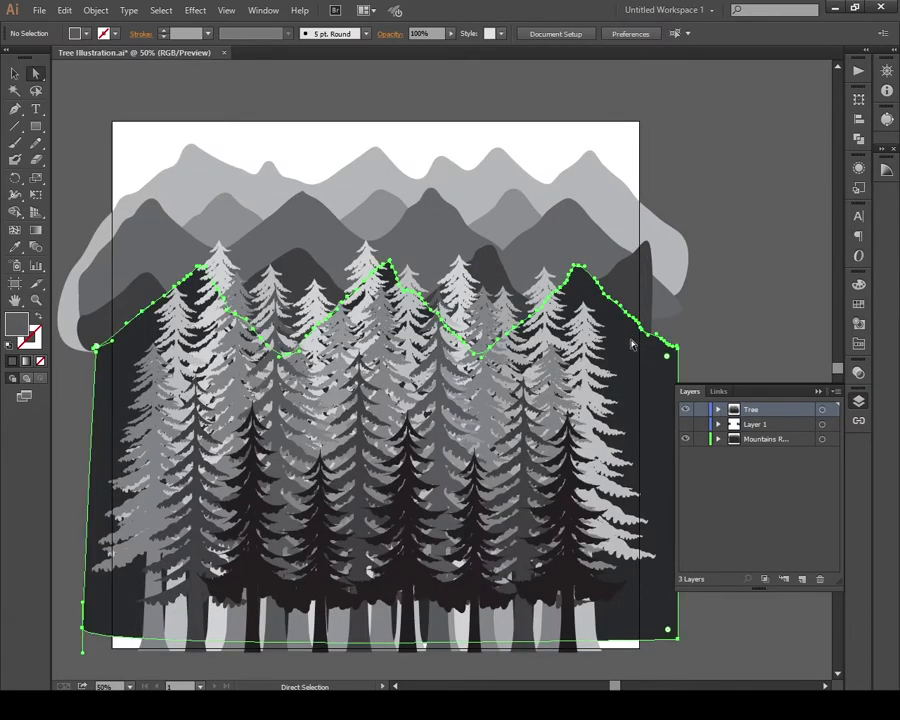
key(n)
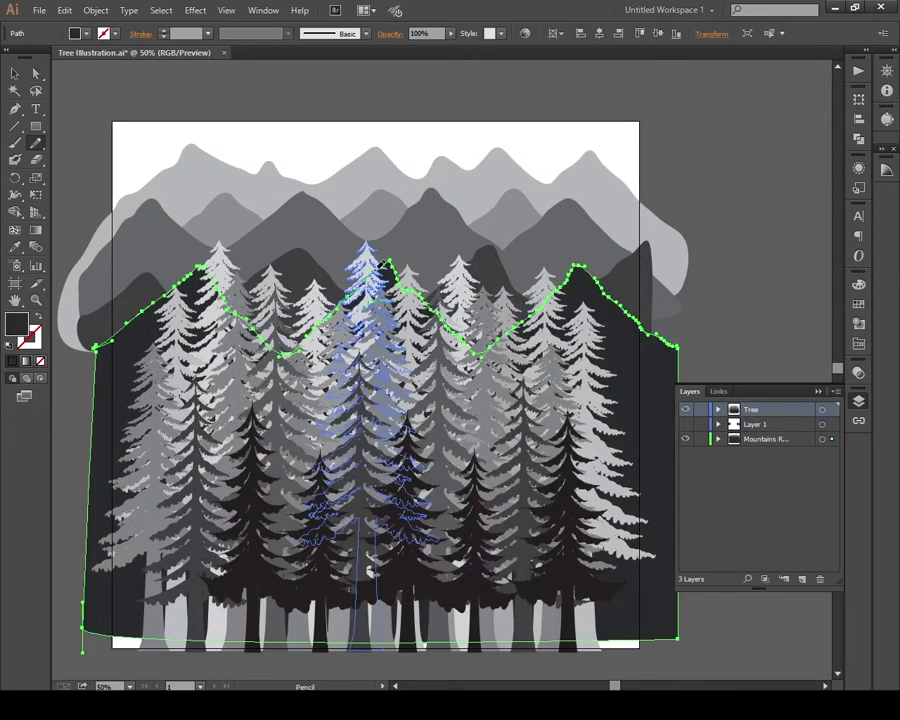
drag(491, 325, 505, 331)
key(a)
click(774, 317)
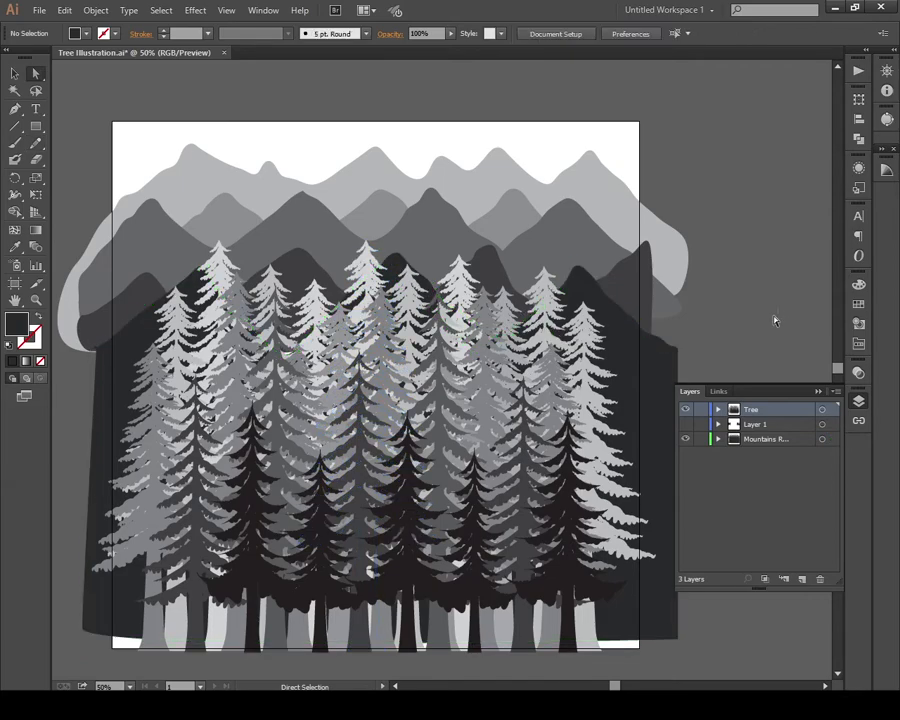
key(n)
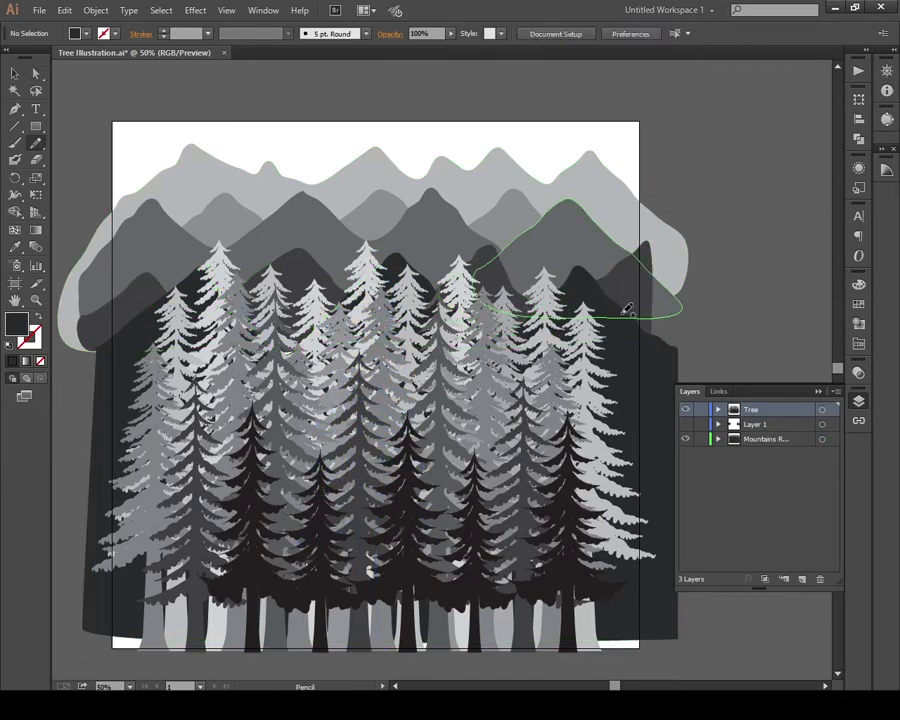
drag(565, 268, 519, 285)
drag(605, 318, 610, 318)
key(a)
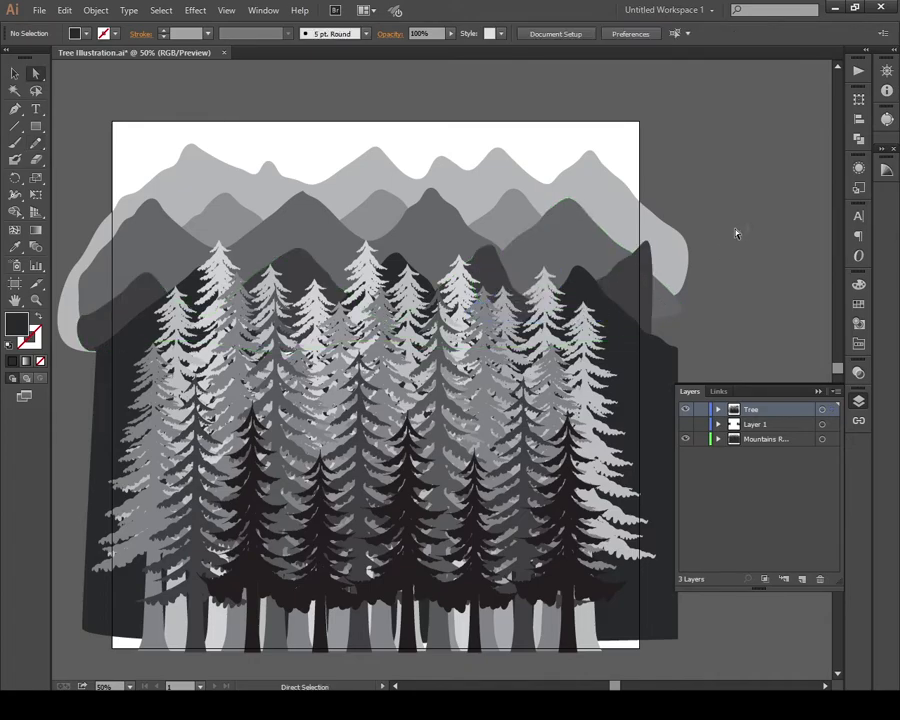
Step: Move the medium gray range down slightly and shift the middle lighter peak behind it a little down and to the left
click(565, 247)
drag(441, 254, 456, 268)
click(673, 208)
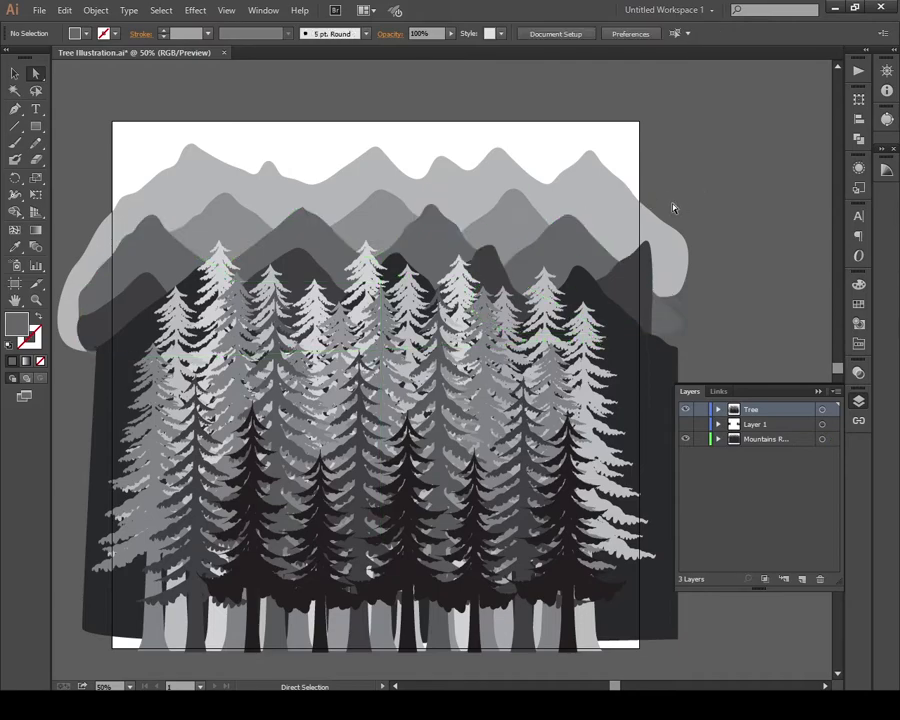
drag(394, 222, 382, 224)
click(699, 194)
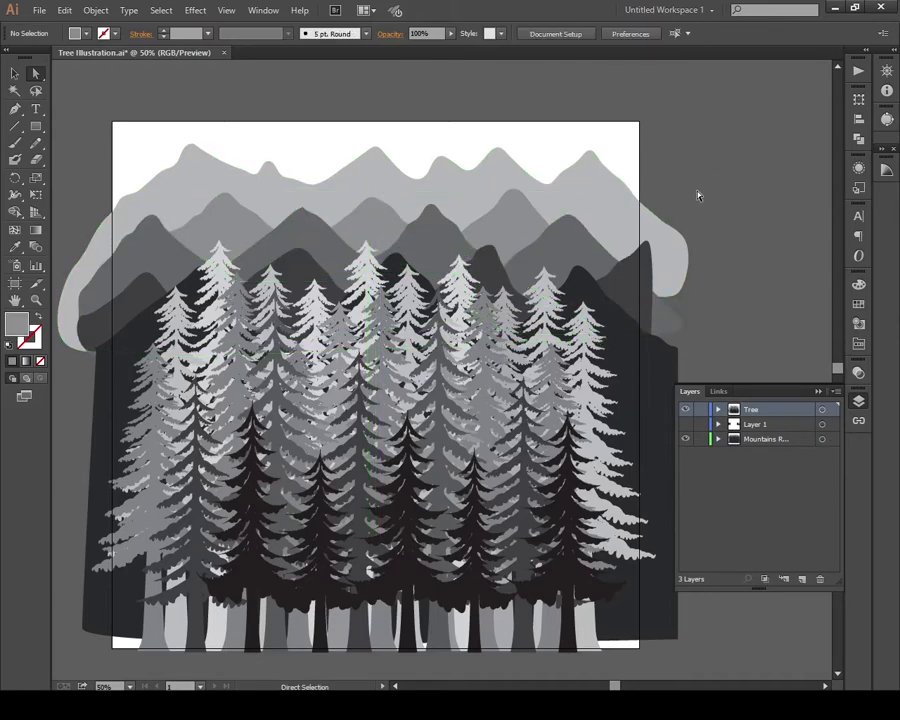
Step: Extend the artboard's top edge upward to a height of about 1659 px with the Artboard tool
key(z)
alt+click(457, 354)
key(v)
drag(652, 297, 649, 259)
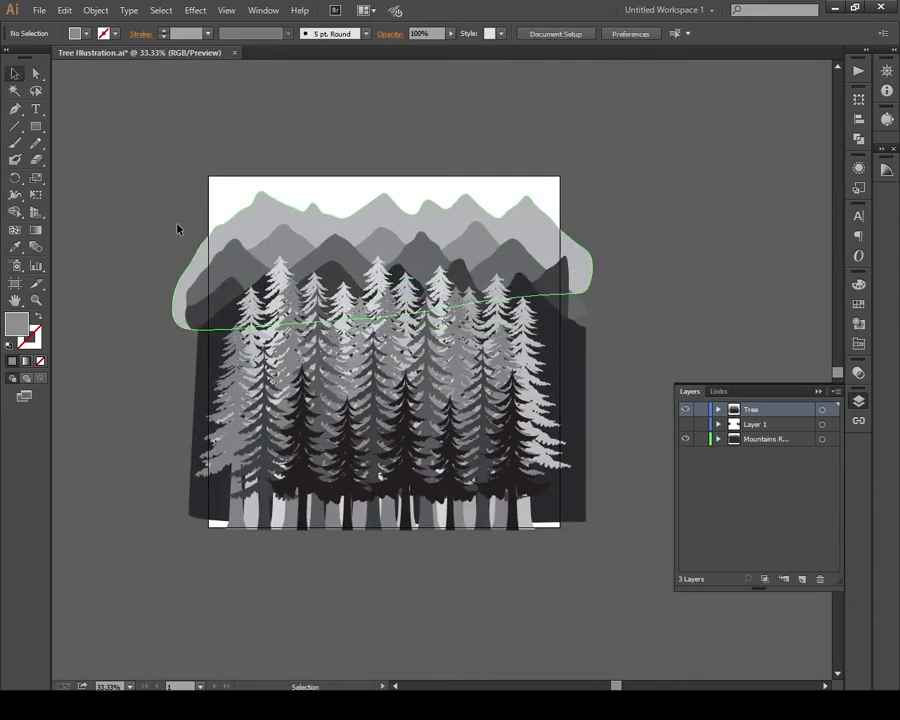
click(15, 283)
drag(395, 177, 404, 137)
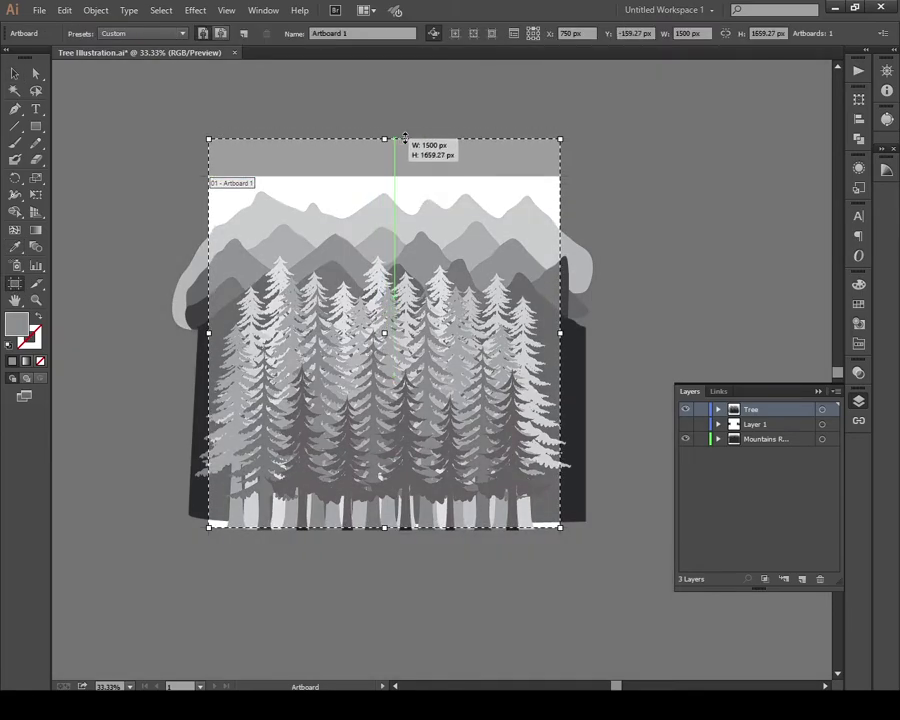
Step: Redraw the lightest back range's ridge around its left peak and the small peak beside it with the Pencil tool
key(a)
click(251, 227)
key(n)
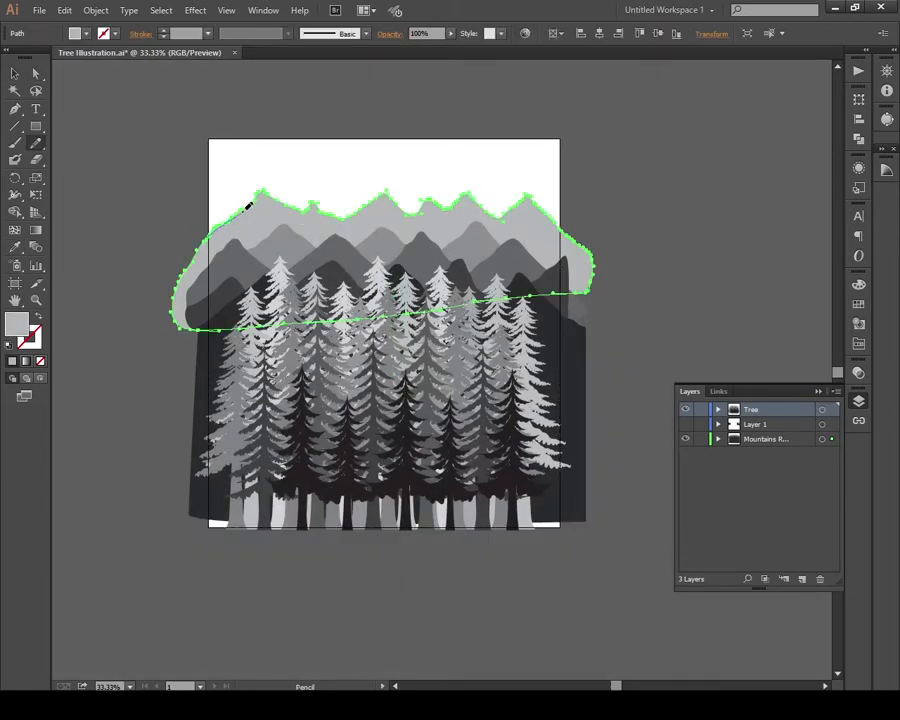
drag(330, 195, 367, 201)
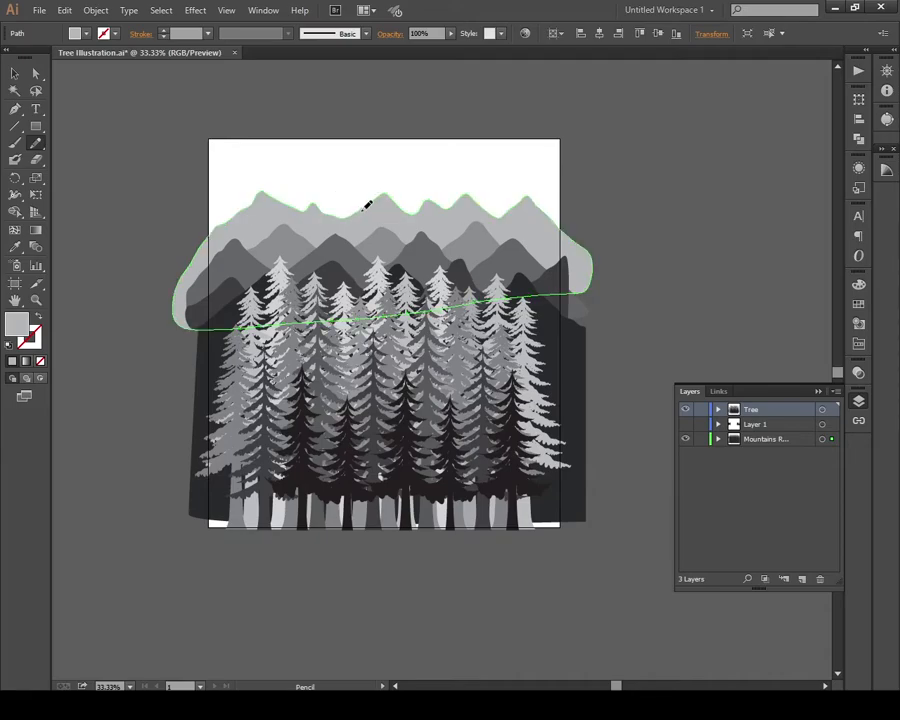
key(a)
click(421, 160)
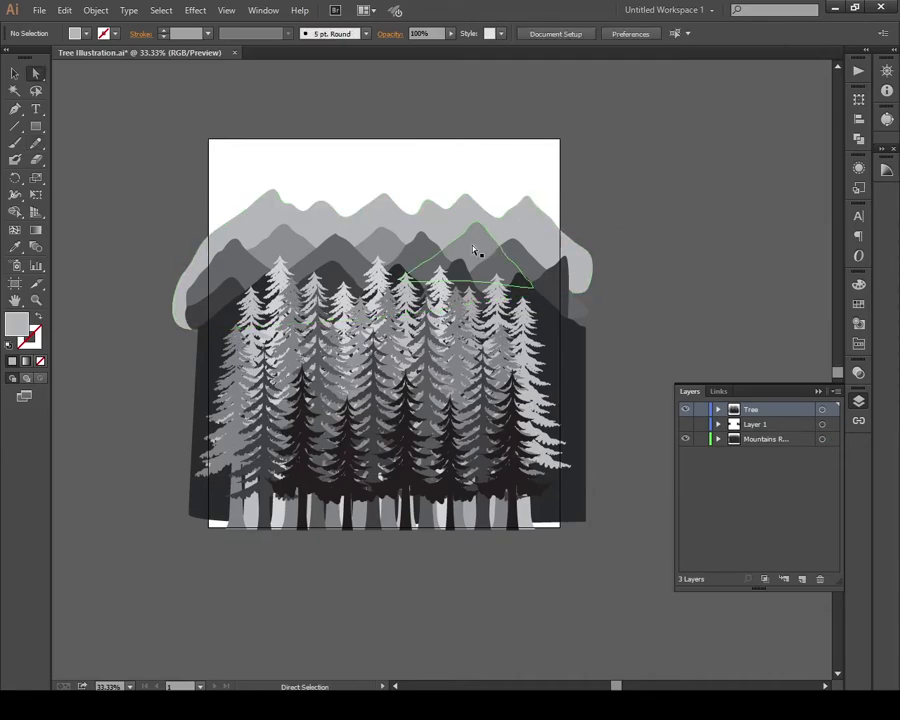
Step: Draw a rectangle about 931 × 1659 px spanning the artboard's full height and center it horizontally on the artboard
key(m)
drag(281, 139, 498, 525)
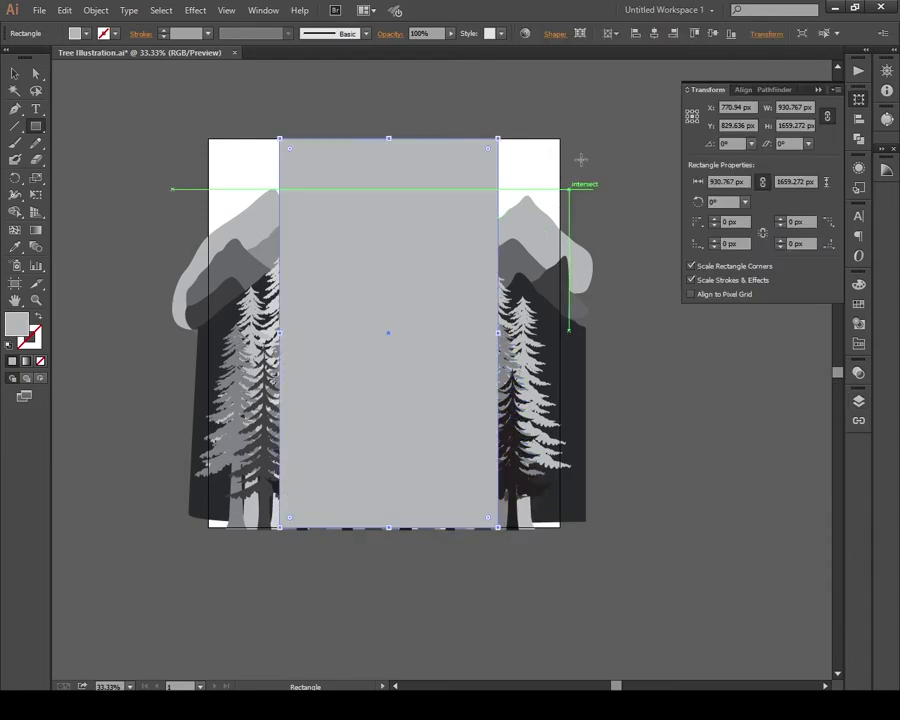
click(653, 38)
key(v)
click(589, 122)
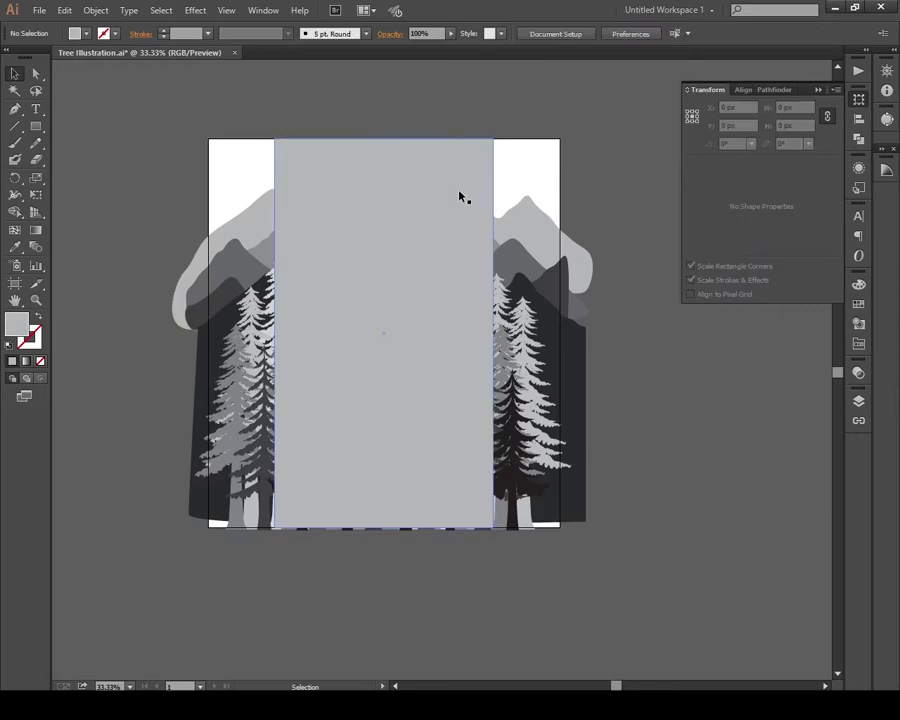
drag(441, 252, 415, 257)
click(422, 218)
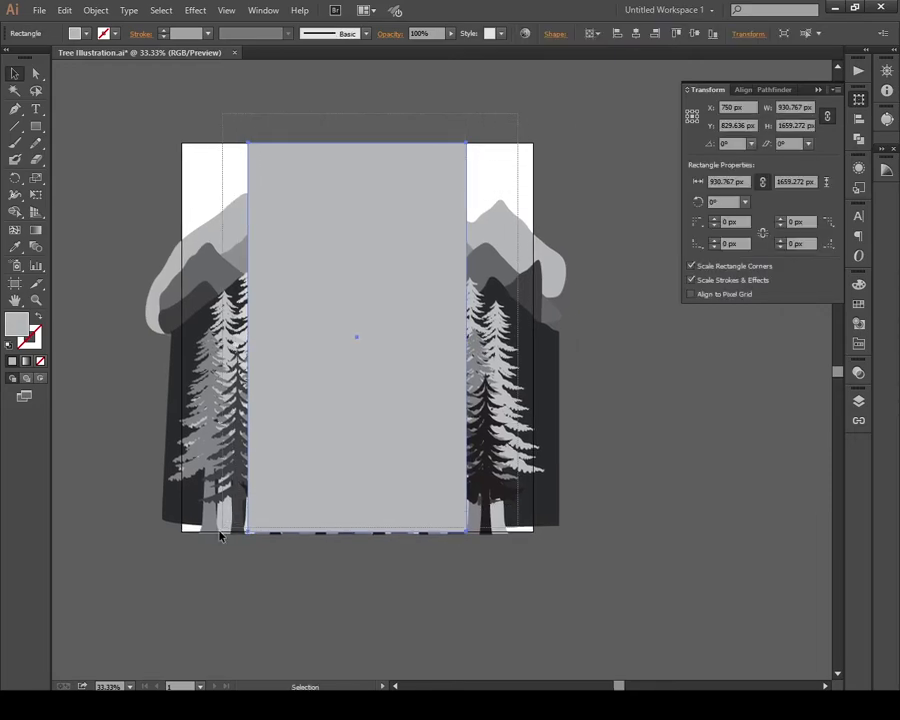
drag(561, 163, 563, 163)
click(432, 207)
drag(358, 537, 360, 532)
click(377, 570)
key(ctrl+z)
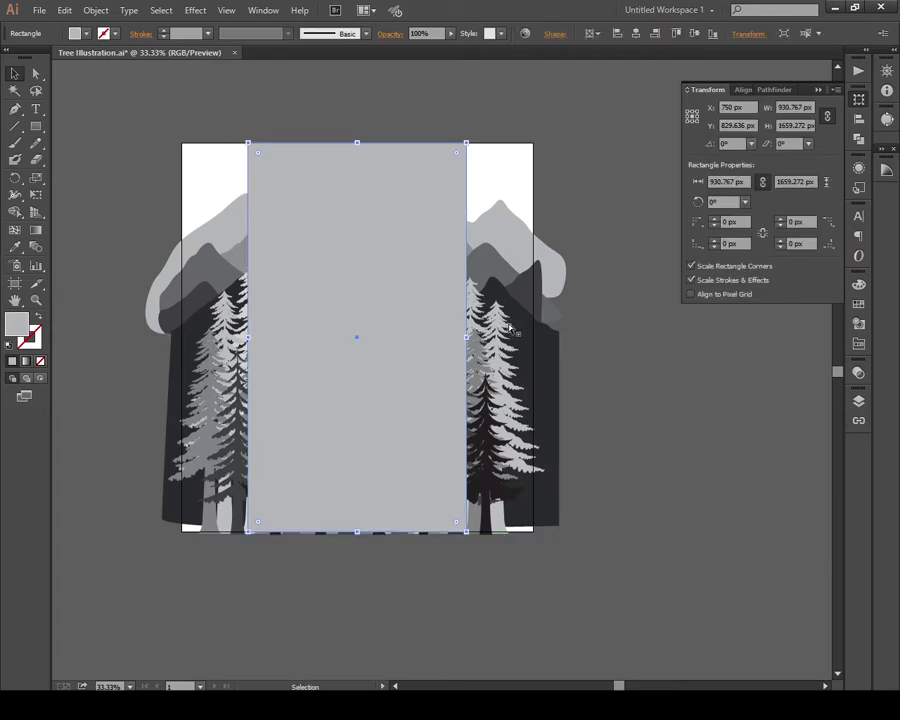
Step: Clip all the trees and mountains to the tall rectangle with a clipping mask
drag(580, 110, 215, 541)
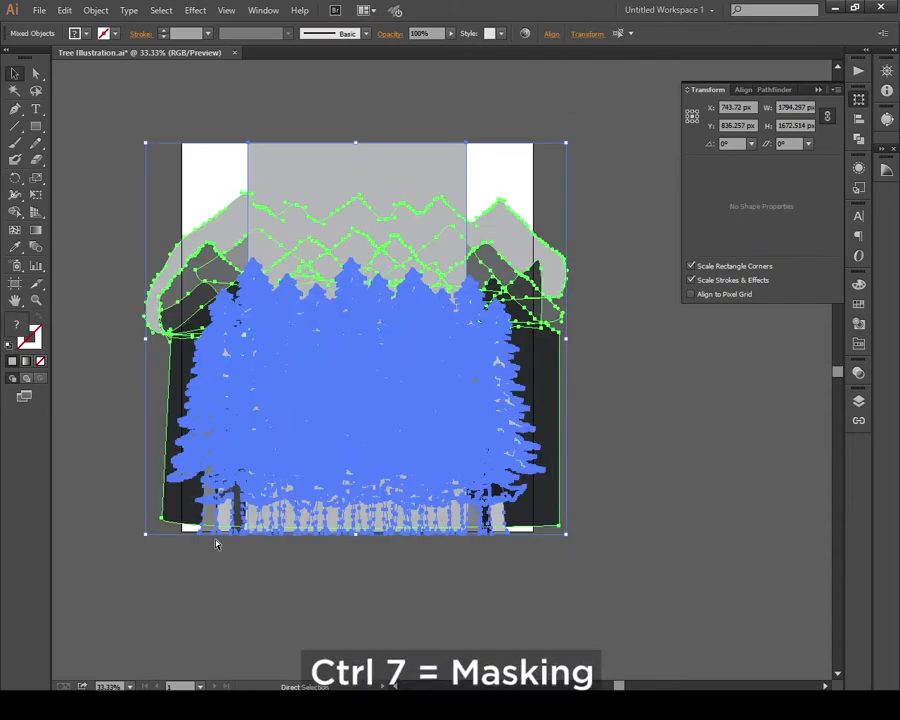
key(ctrl+7)
click(492, 274)
Step: Round the clipping rectangle's two top corners to a radius of about 465 px, forming an arch
key(a)
click(466, 144)
shift+click(249, 144)
drag(262, 153, 334, 289)
click(545, 269)
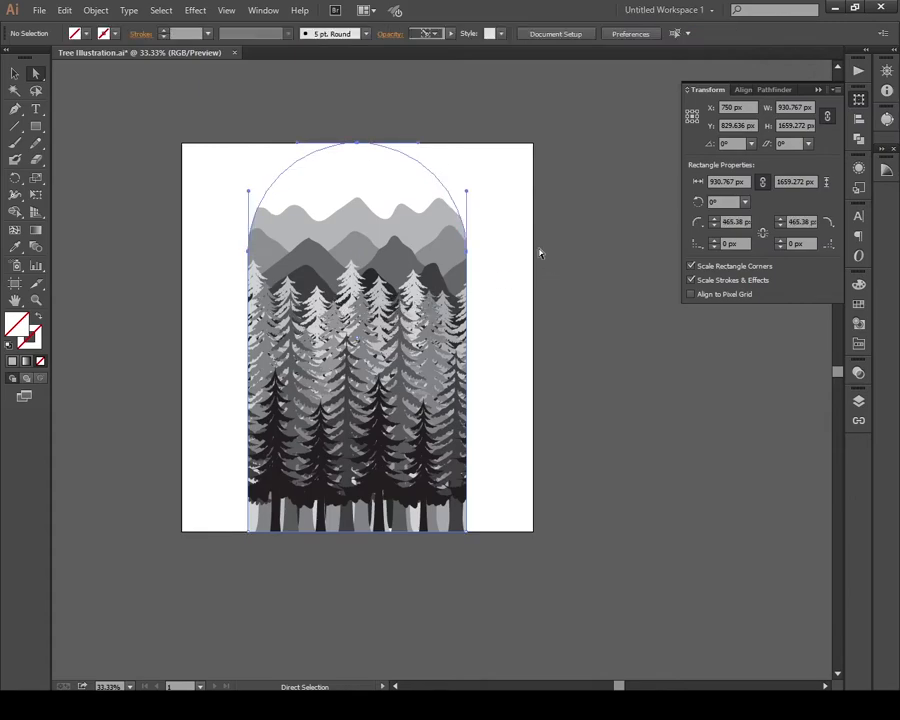
Step: Shift the lightest back mountain range to the left inside the arch
drag(443, 220, 414, 218)
click(565, 228)
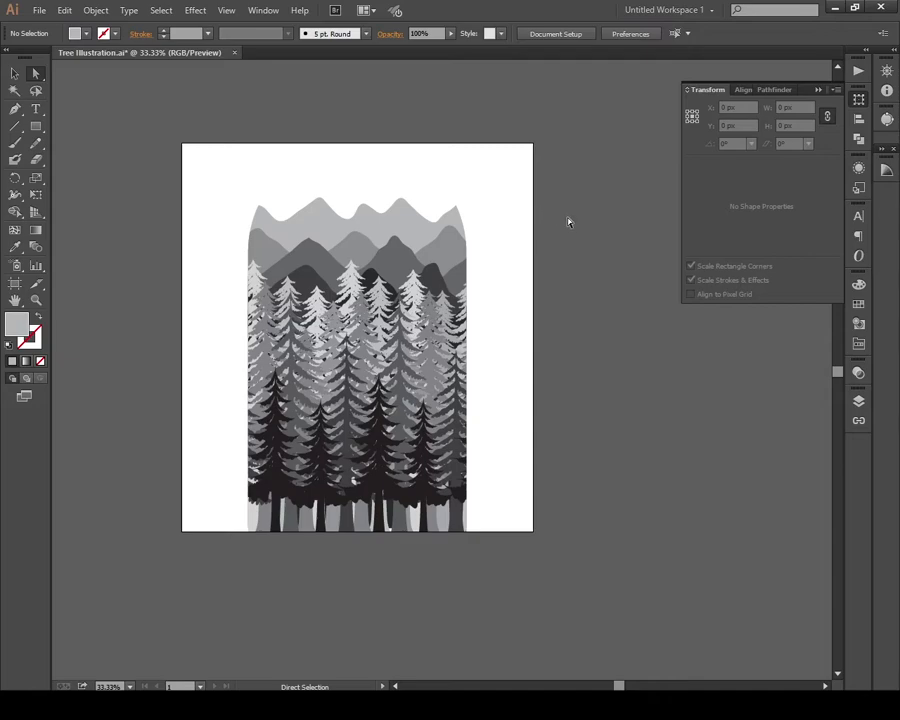
key(v)
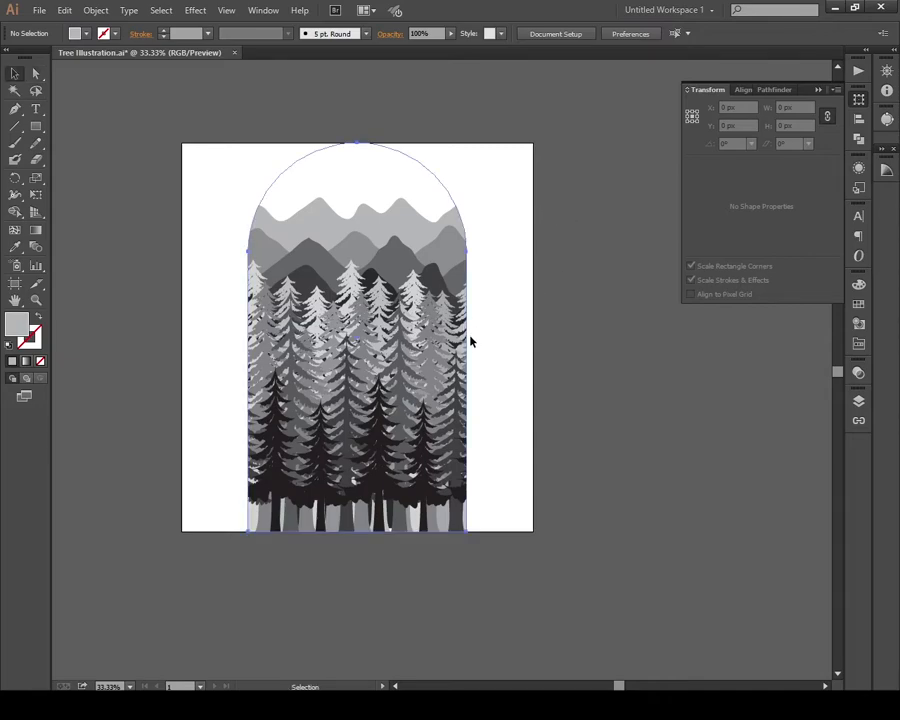
Step: Add a rectangle about 931 × 1659 px inside the arch, send it behind the mountains as the sky and fill it very light gray
key(a)
click(458, 206)
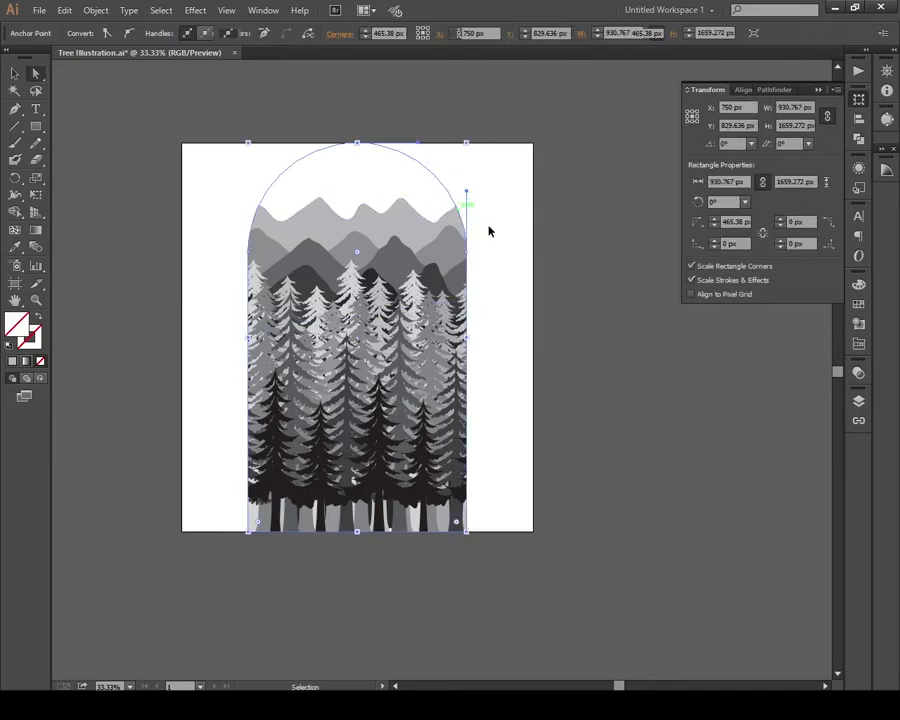
key(ctrl+f)
key(ctrl+shift+[)
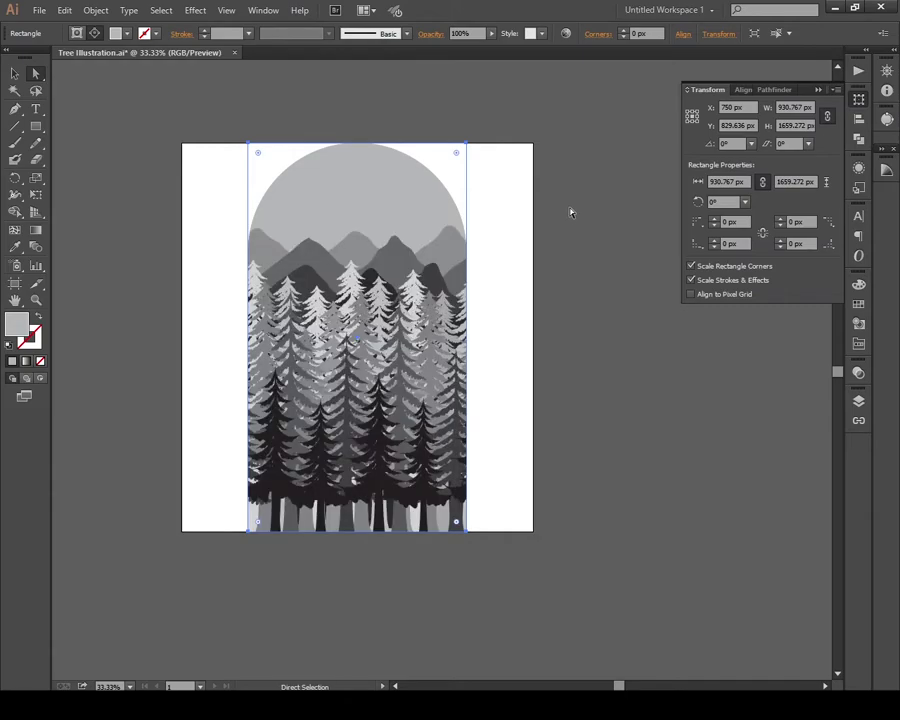
key(ctrl+F11)
click(776, 347)
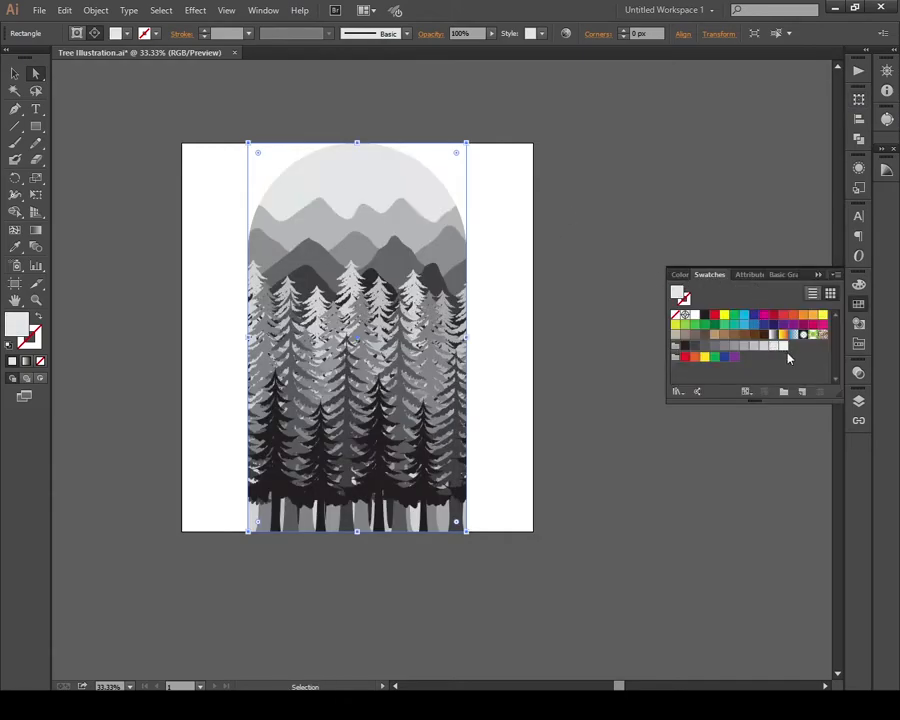
click(595, 362)
drag(558, 360, 579, 356)
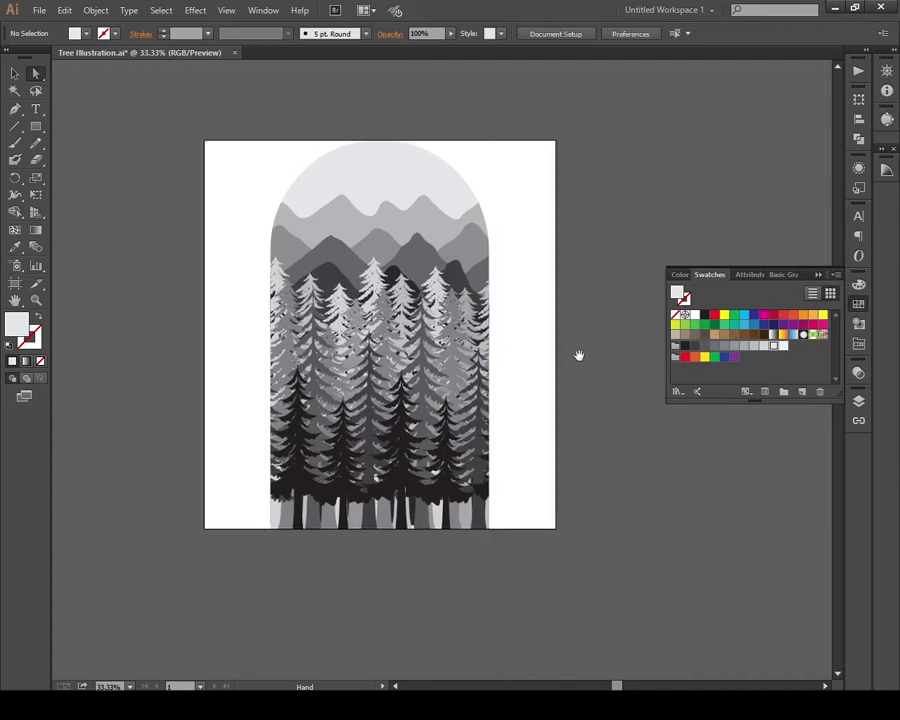
key(z)
click(435, 355)
drag(462, 347, 459, 402)
alt+click(449, 354)
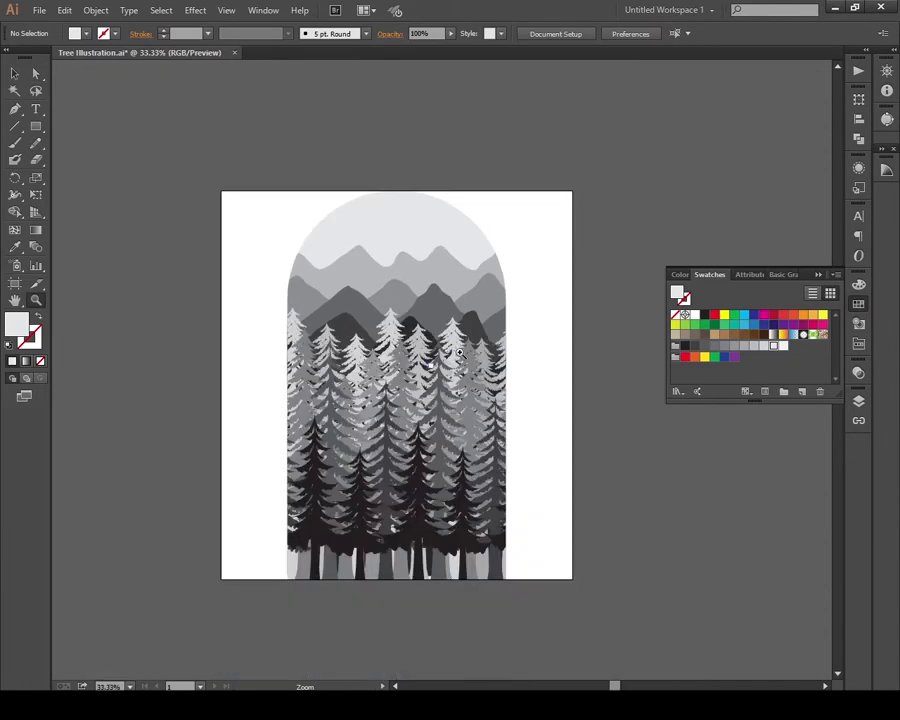
key(a)
drag(545, 355, 563, 313)
click(491, 217)
key(v)
key(ctrl+2)
click(545, 400)
click(552, 388)
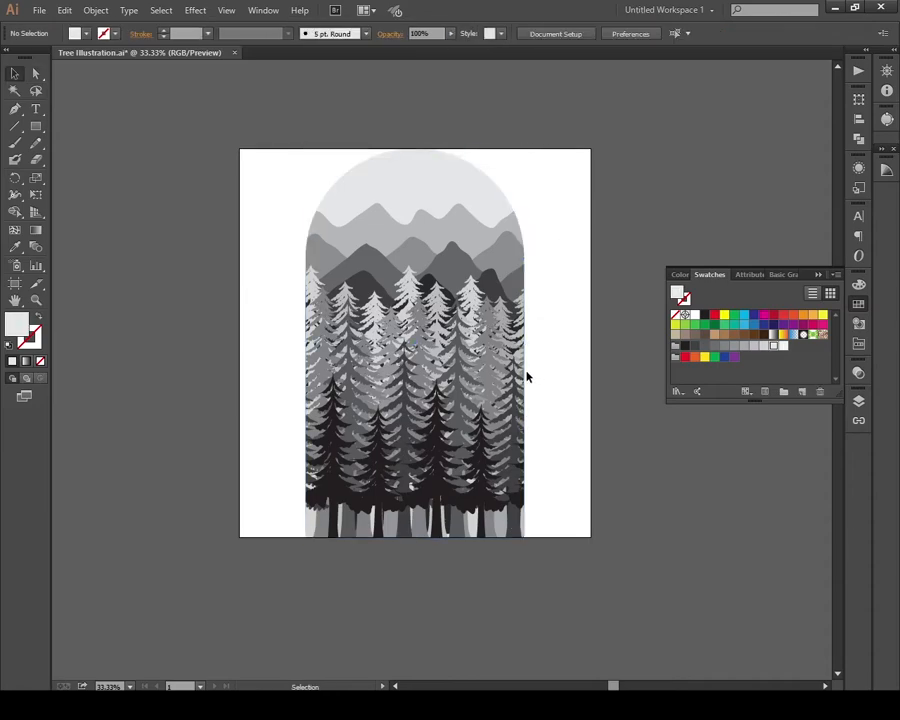
Step: Place a copy of the sky rectangle in front of all the artwork in the arch and fill it with the magenta swatch
key(a)
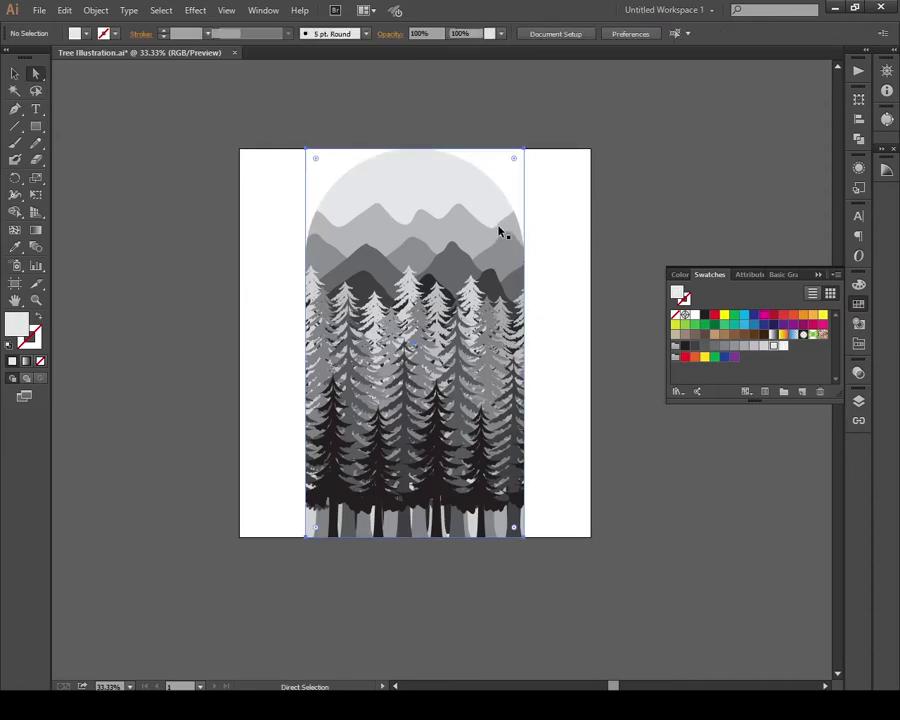
click(500, 229)
key(ctrl+shift+bracketright)
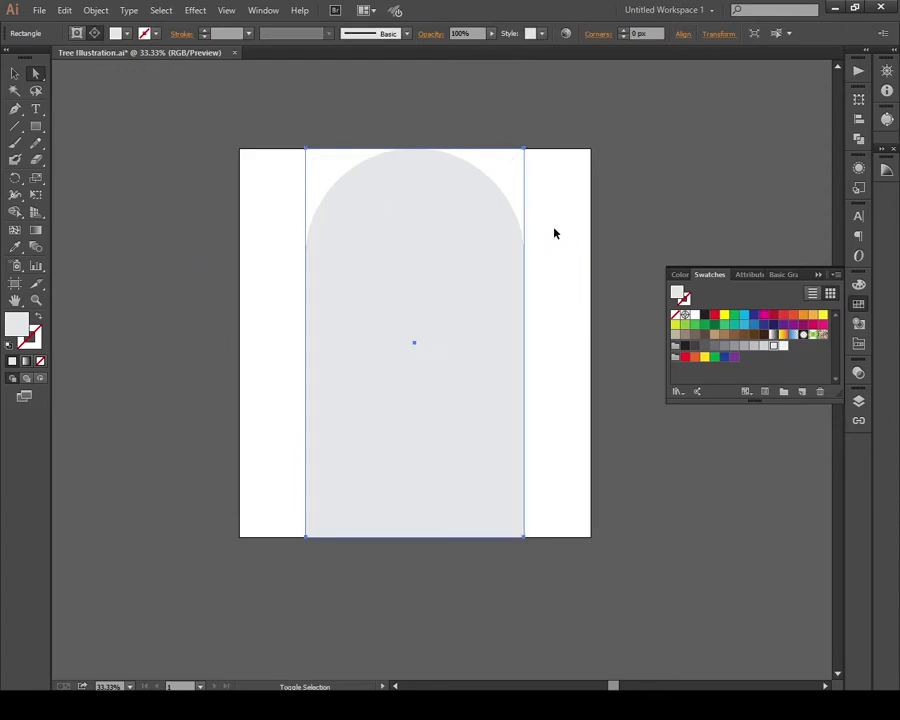
click(727, 342)
key(ctrl+shift+F10)
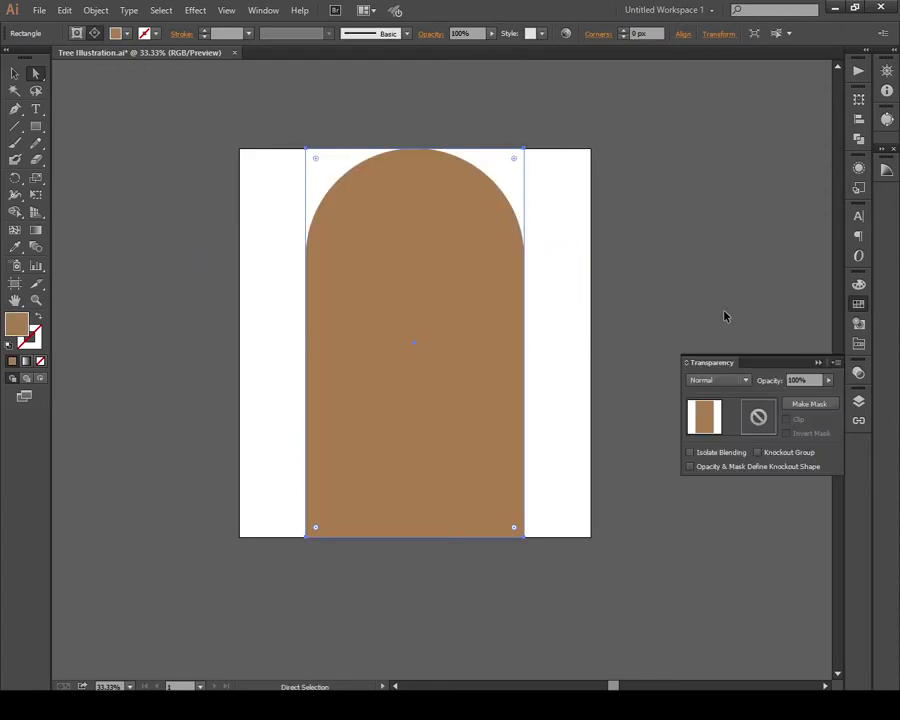
click(858, 304)
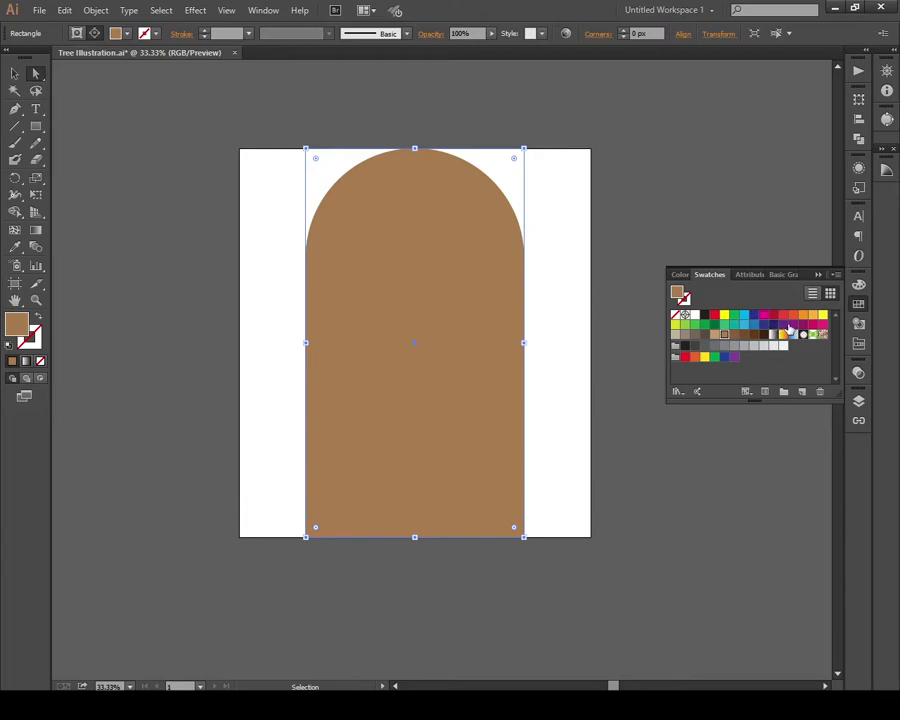
click(803, 325)
click(812, 325)
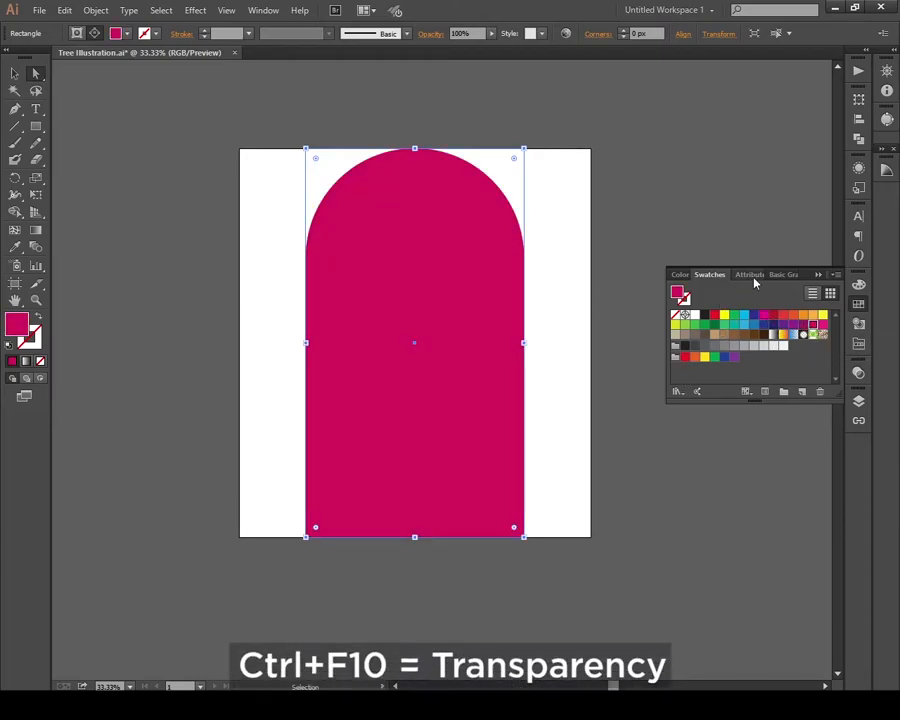
Step: Set the magenta overlay's blending mode to Color and its opacity to 25%
click(858, 373)
click(723, 380)
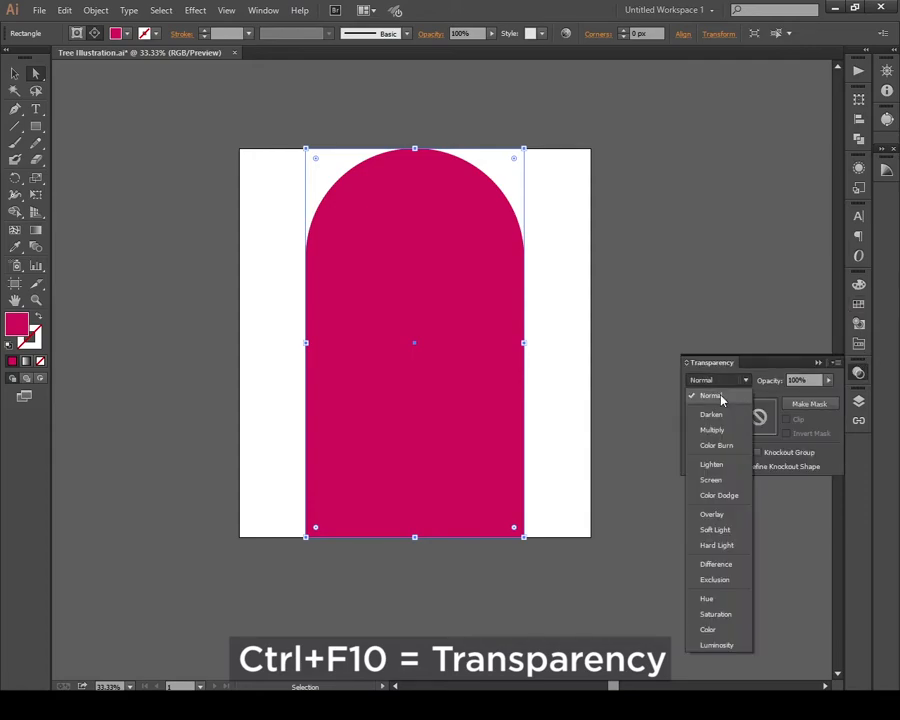
click(707, 629)
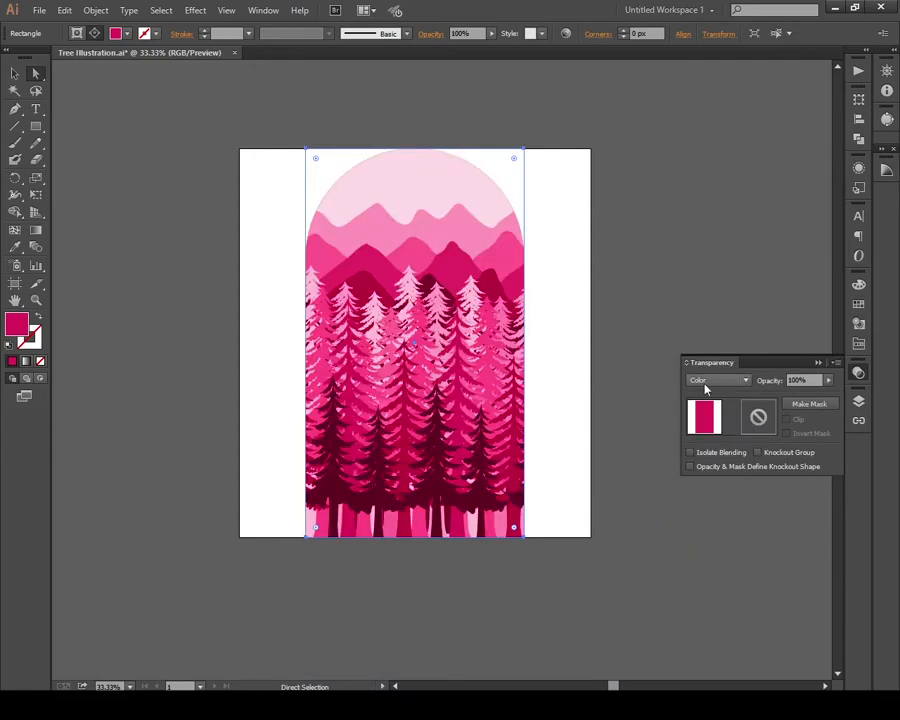
click(815, 379)
text(25)
key(Return)
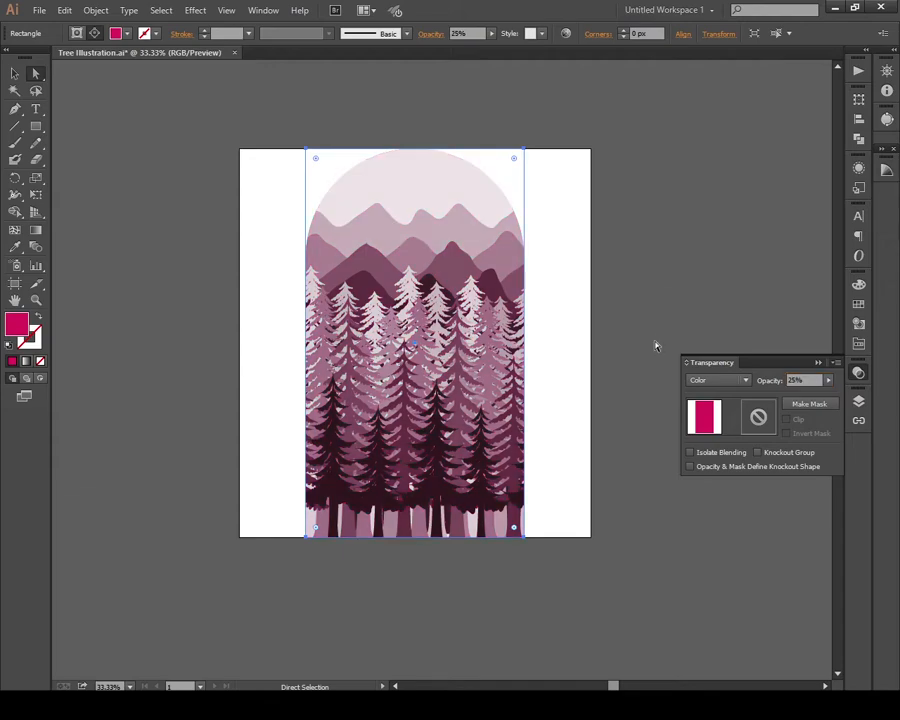
Step: Change the color overlay's fill to the purple swatch and set its opacity to 75%
click(857, 306)
drag(793, 277, 763, 238)
click(858, 287)
drag(796, 286, 760, 378)
click(744, 286)
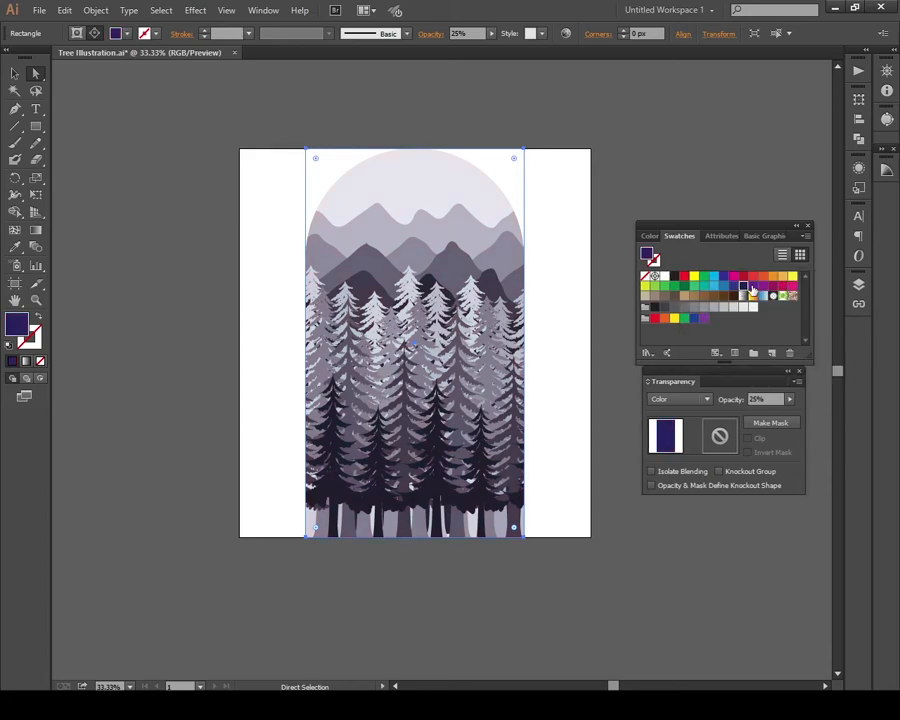
click(762, 288)
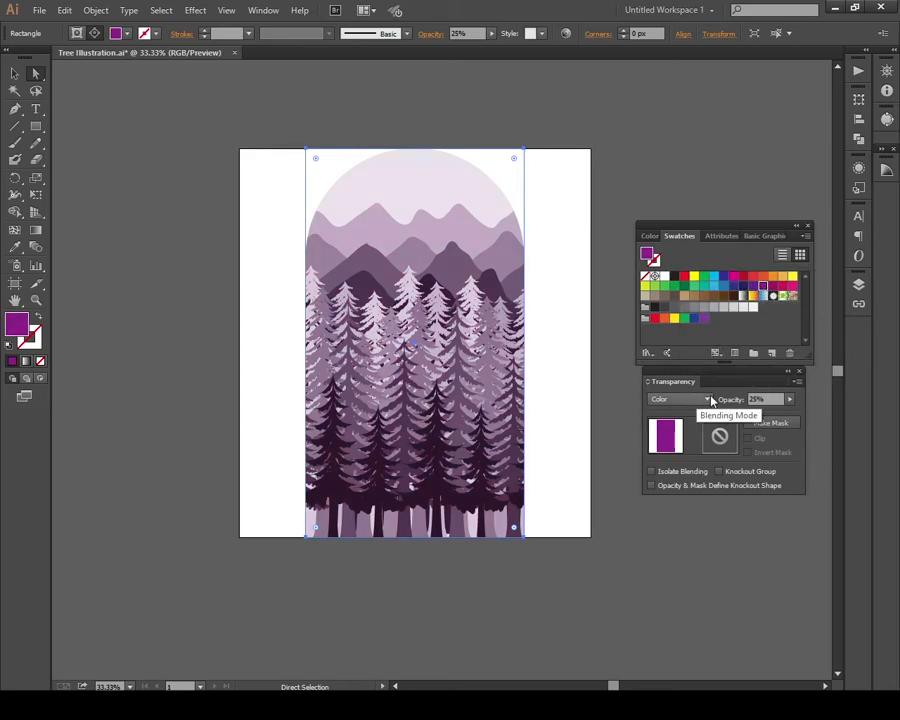
click(706, 384)
key(Return)
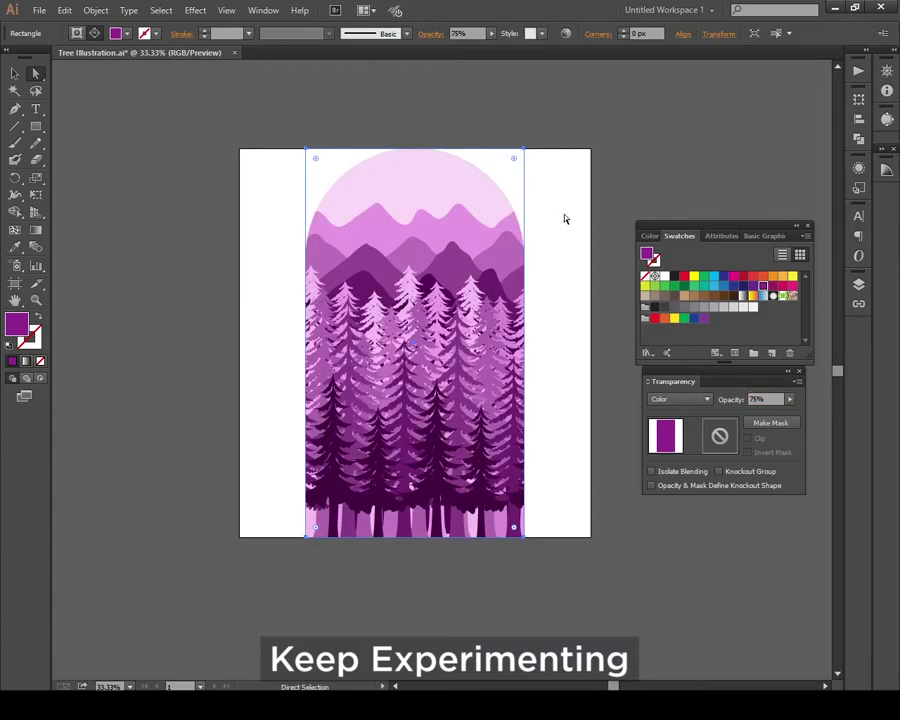
click(559, 247)
Step: Draw a purple rectangle about 1495 × 1655 px covering the artboard and send it behind the arch artwork
key(v)
click(517, 220)
click(547, 232)
key(m)
drag(241, 150, 590, 536)
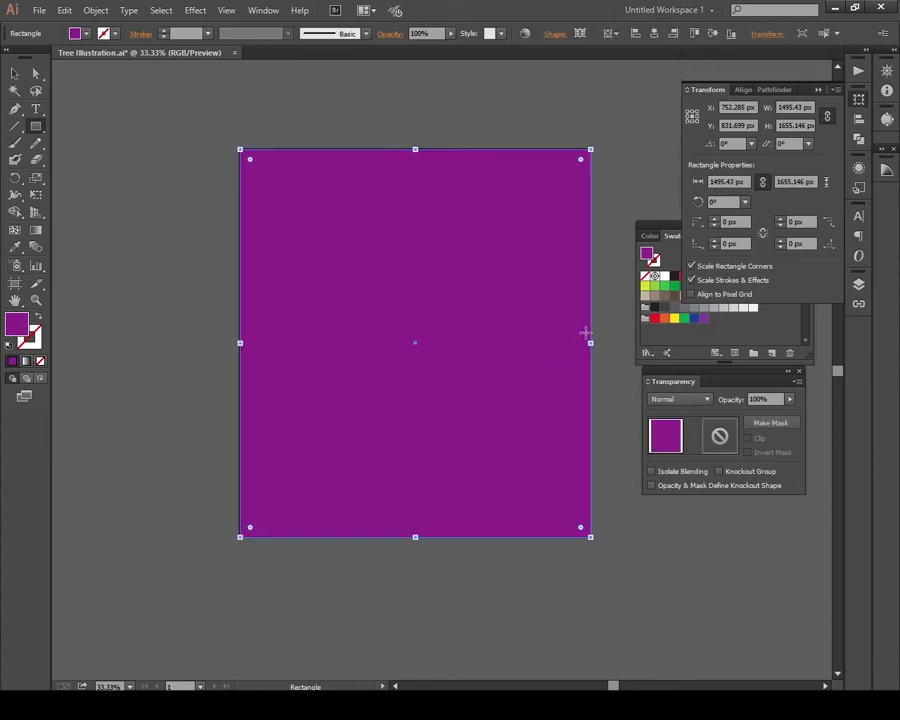
key(ctrl+shift+bracketleft)
key(v)
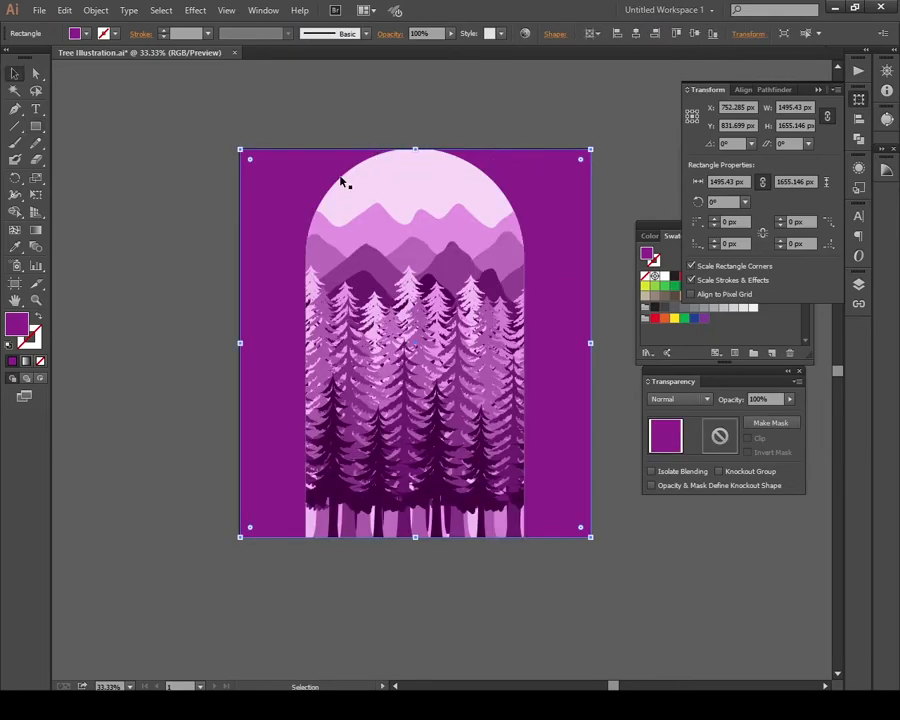
Step: Extend the artboard's top edge above the arch and stretch the background rectangle with it to a height of about 1754 px
key(shift+o)
drag(415, 150, 415, 127)
key(v)
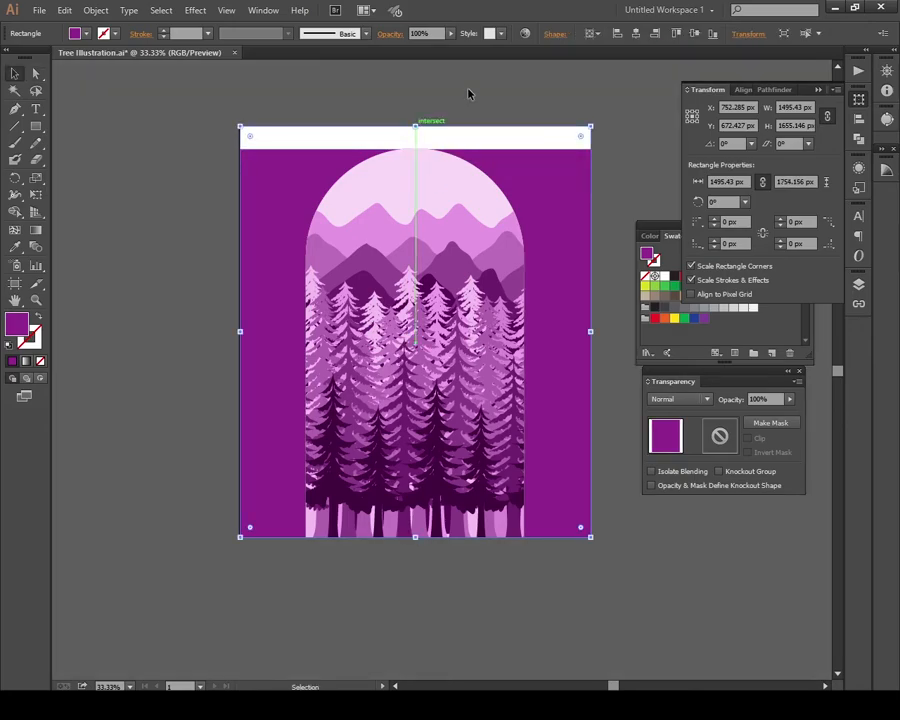
click(466, 95)
Step: Copy the overlay's purple fill, Color blending mode and 75% opacity onto the background rectangle with the Eyedropper
key(a)
key(i)
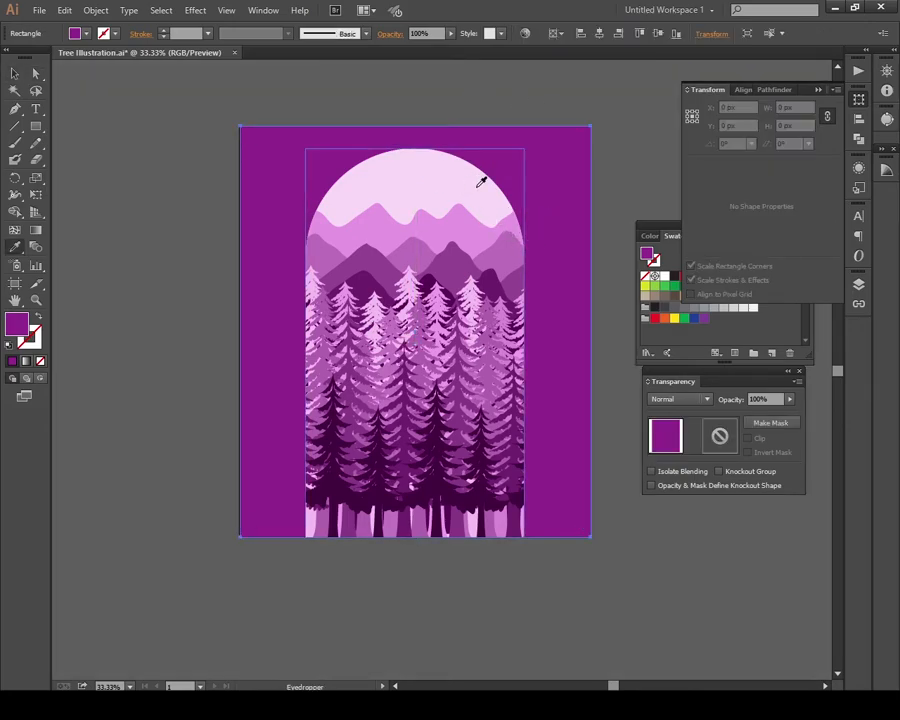
click(477, 183)
key(a)
click(627, 115)
click(556, 205)
click(456, 204)
key(i)
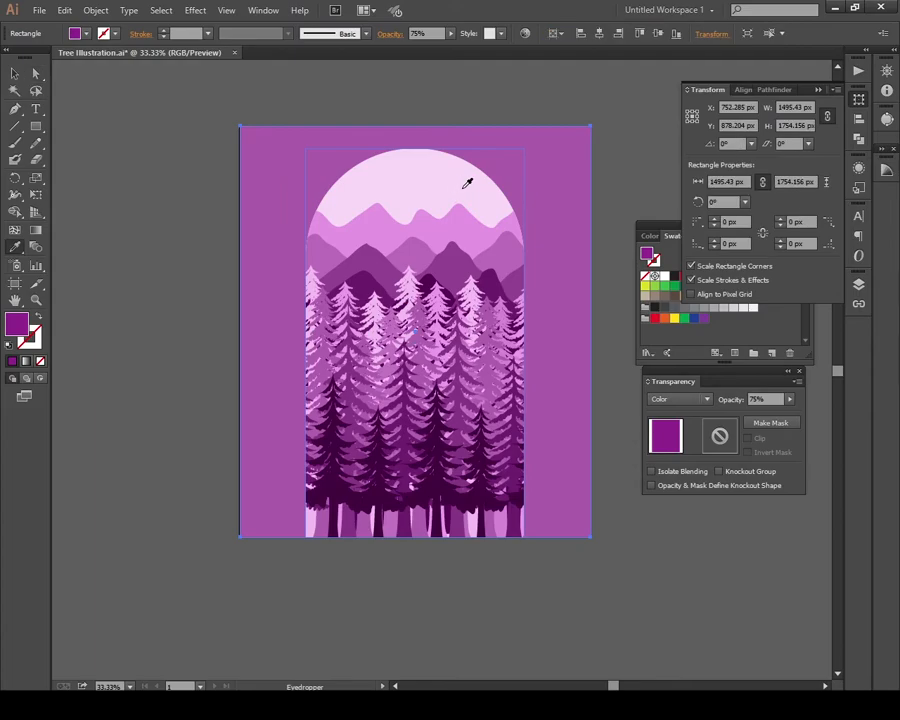
Step: Fill the arch's color overlay with a linear gradient running from dark indigo to magenta
key(period)
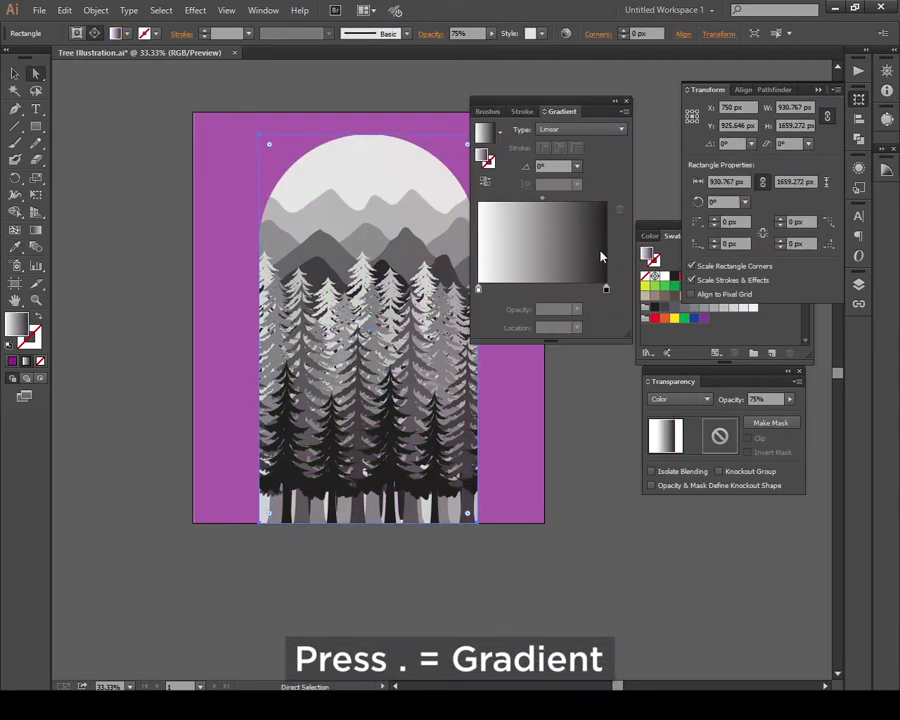
click(708, 342)
drag(745, 286, 487, 288)
drag(773, 288, 607, 290)
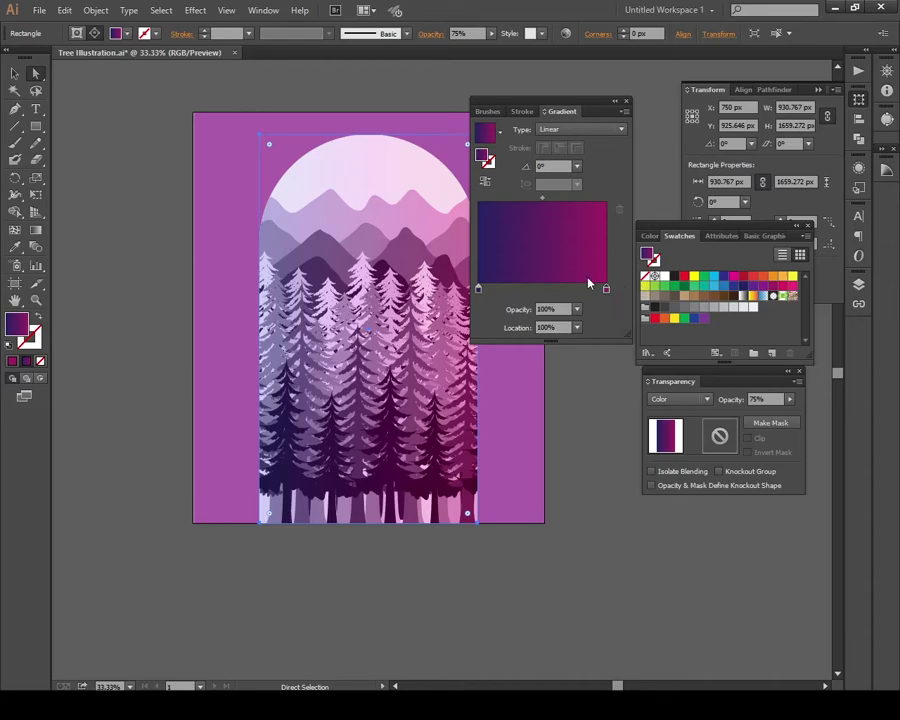
Step: Set the arch overlay's gradient angle to 90° and try a different swatch on its starting color stop
text(90)
key(Return)
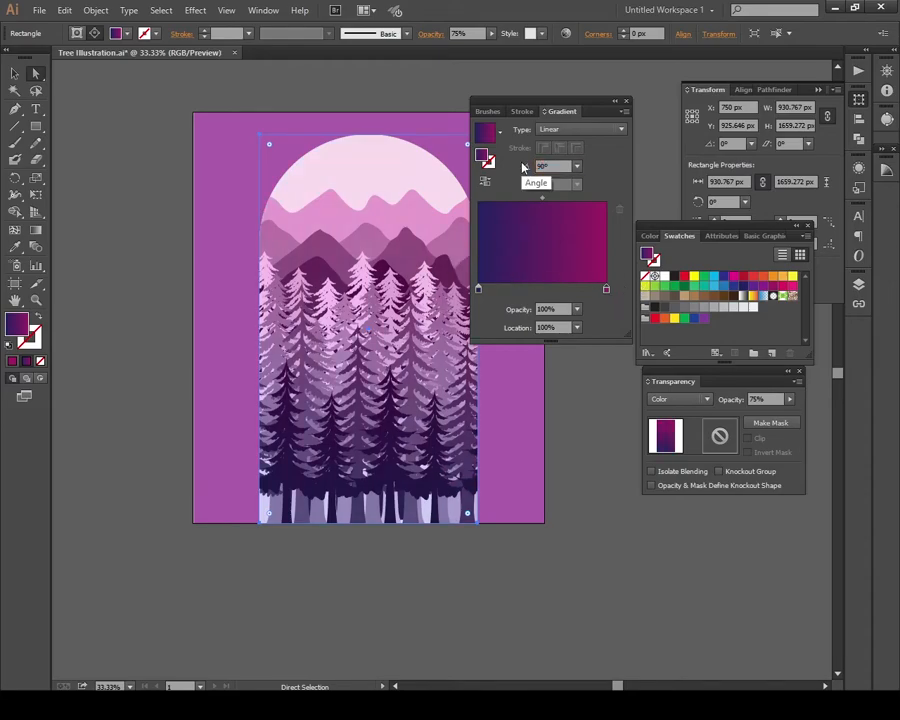
drag(730, 294, 478, 291)
Step: Replace the overlay's gradient with a solid dark blue swatch at 50% opacity after trying the neighboring blues
click(720, 287)
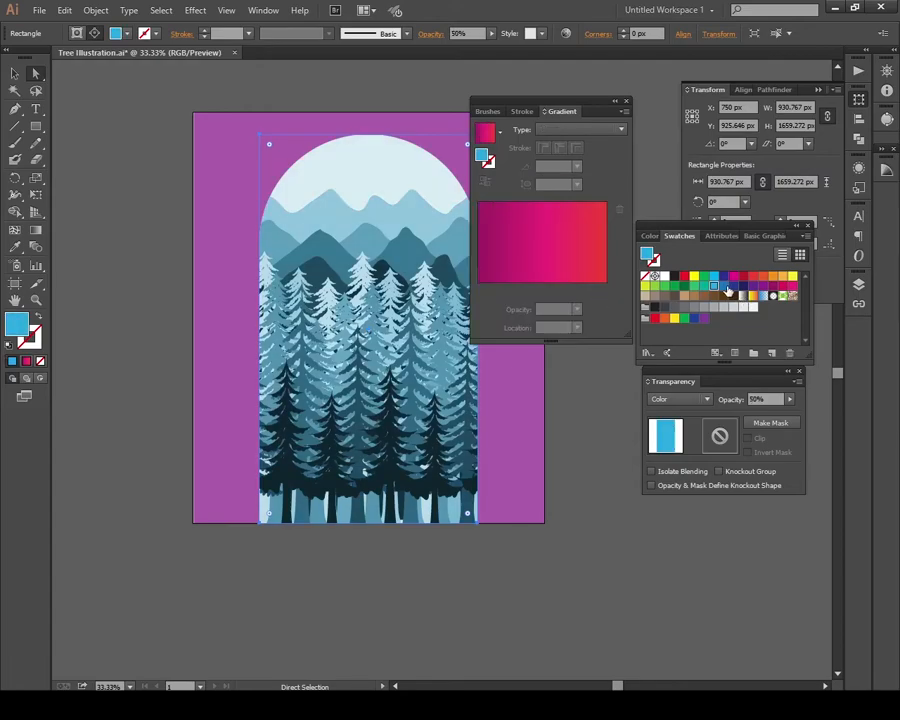
click(733, 288)
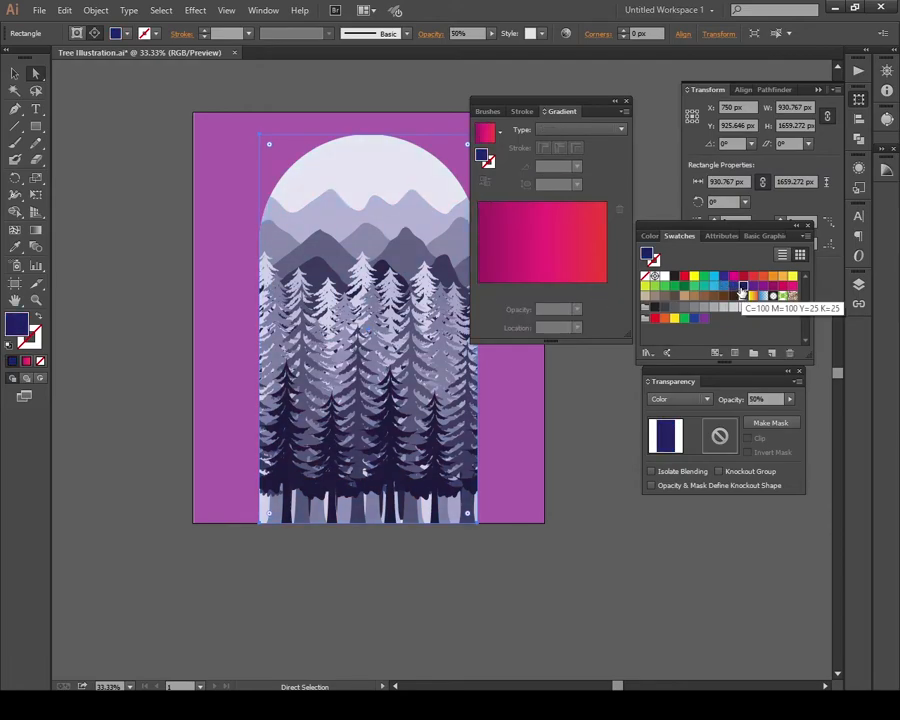
click(723, 287)
click(734, 287)
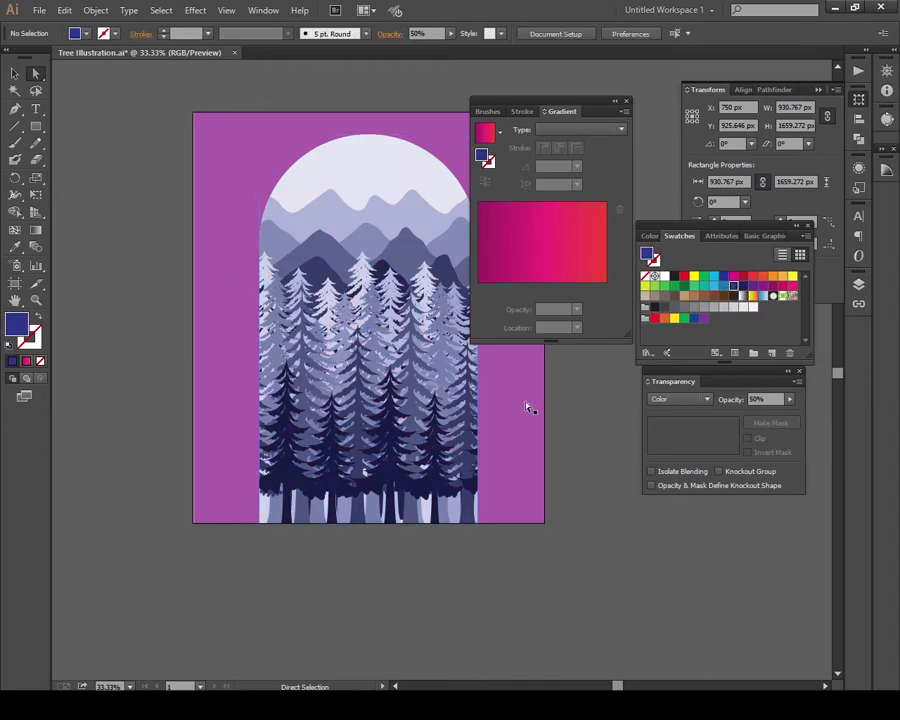
Step: Copy the overlay's dark blue fill and 50% opacity onto the background rectangle with the Eyedropper
click(506, 406)
key(i)
click(432, 210)
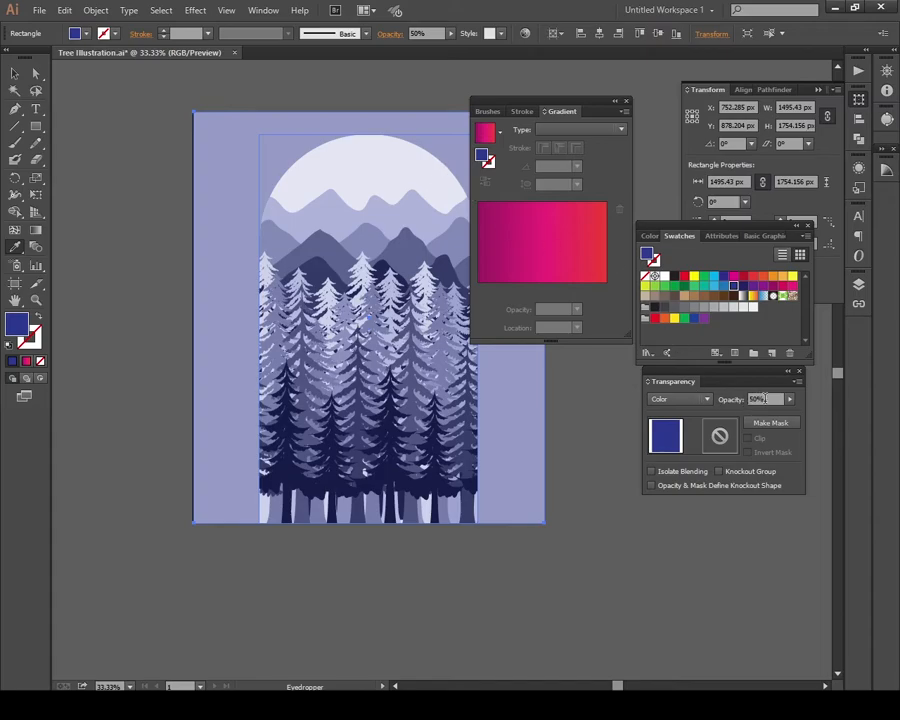
Step: Try 20% opacity on the background rectangle and return it to 50%
text(20)
key(Return)
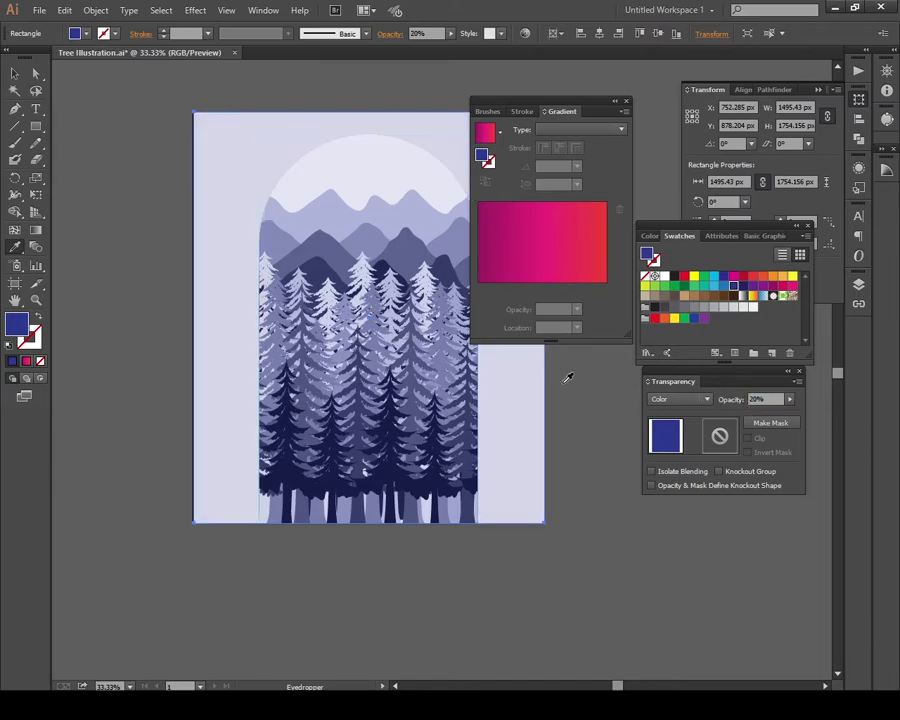
key(a)
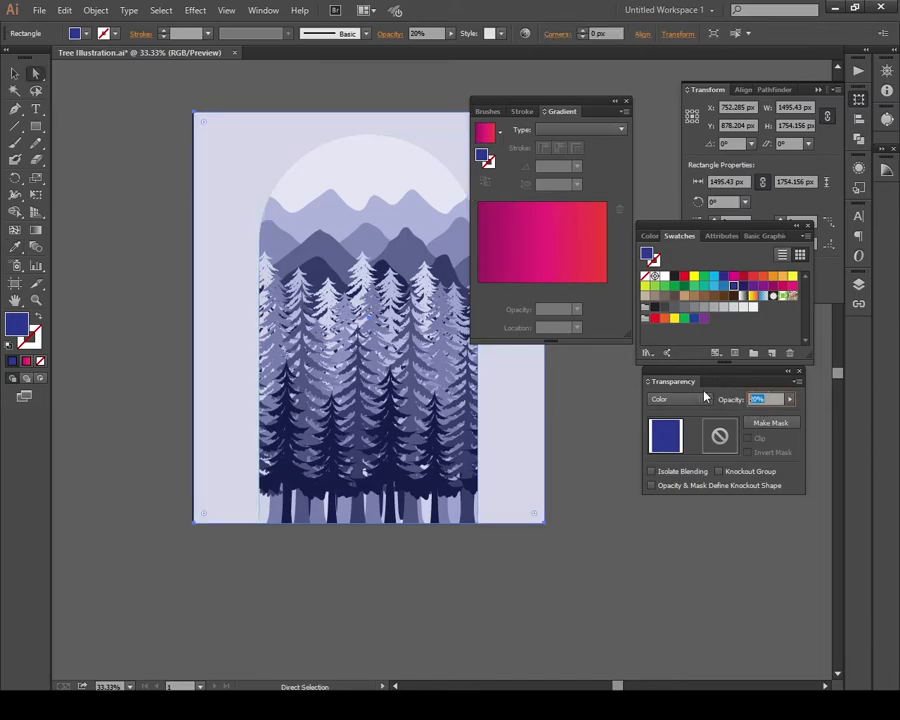
text(50)
key(Return)
Step: Hide the panels and widen the color overlay rectangle evenly on both sides so it extends past the arch
key(Tab)
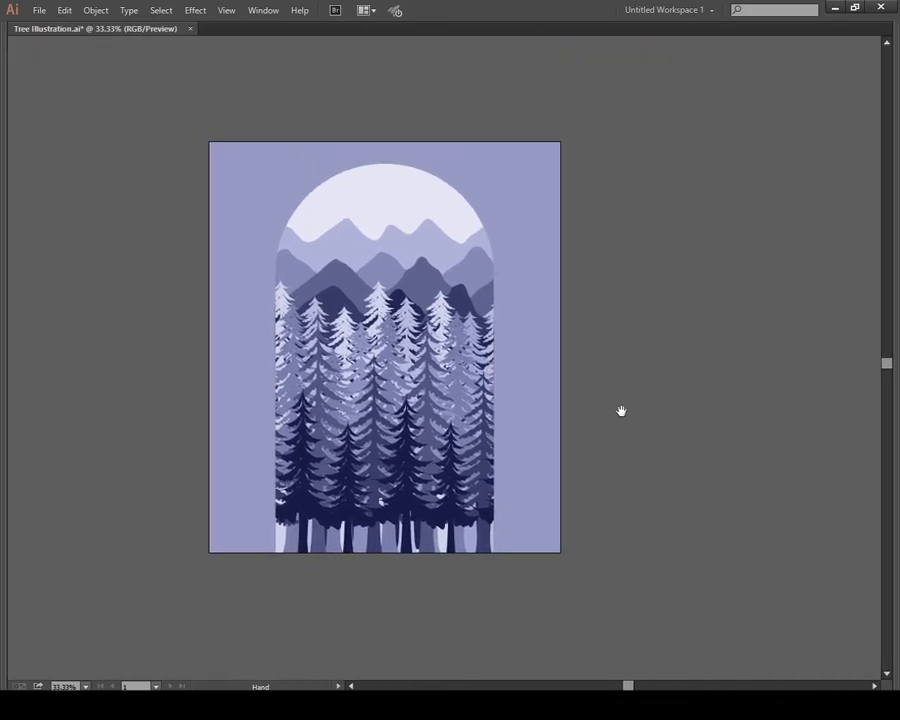
click(498, 344)
key(v)
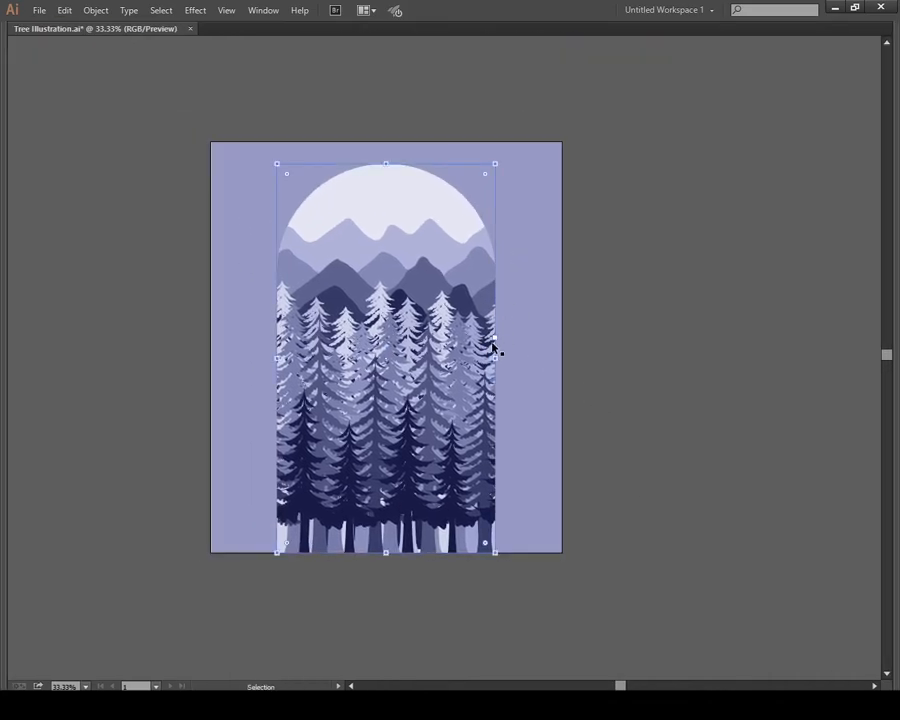
drag(497, 362, 521, 361)
key(ctrl+shift+a)
Step: Show the Layers list, expand the Tree layer's clip group and select its arch-shaped clipping path
key(a)
click(522, 305)
key(F7)
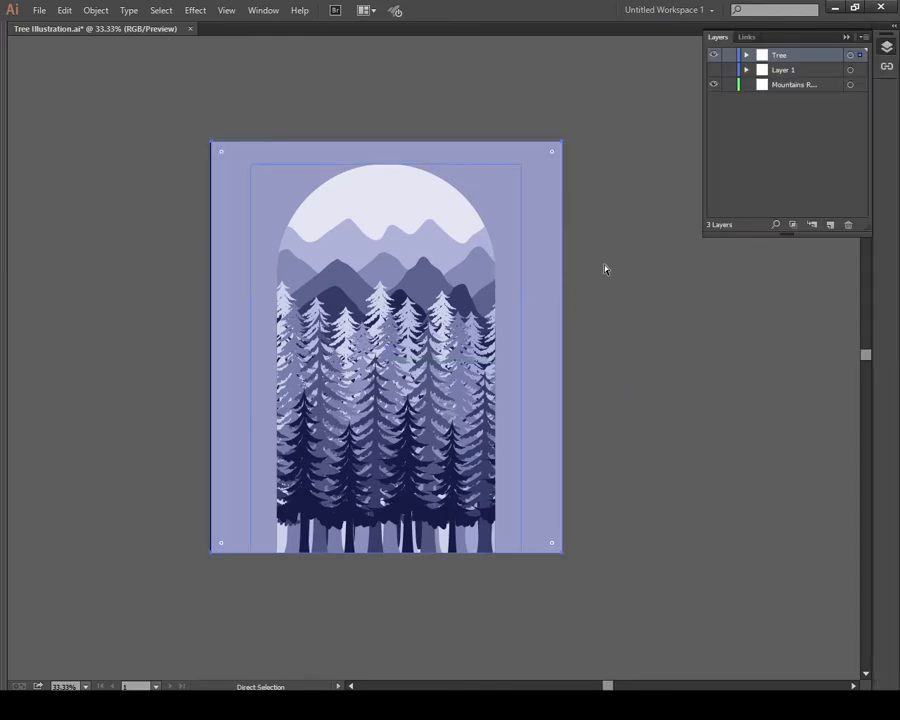
click(746, 55)
click(850, 70)
click(851, 100)
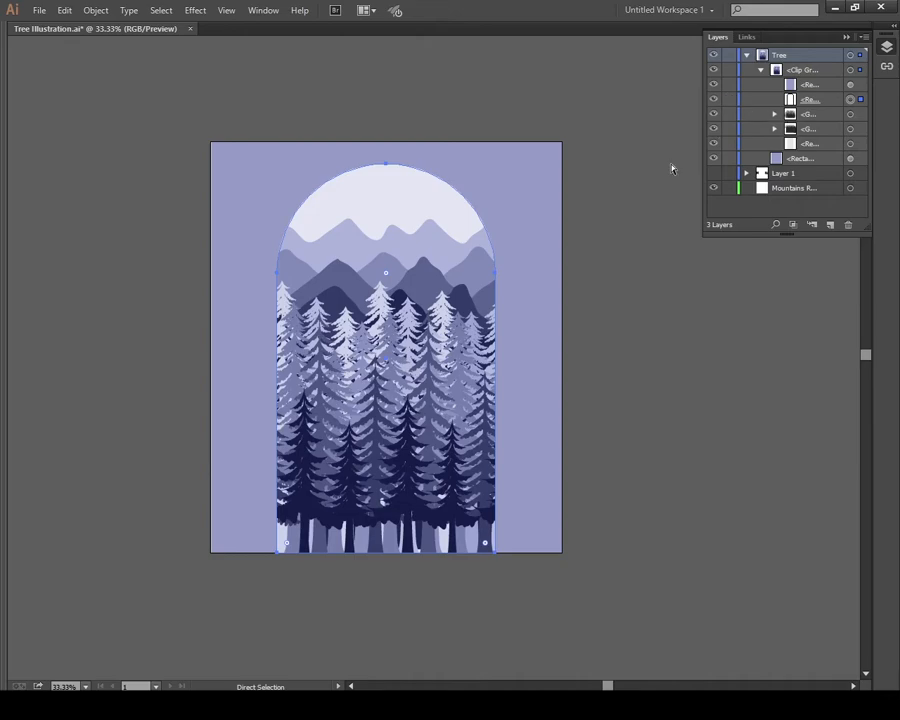
Step: Round the top and bottom corners of the clipping path fully to turn the arch into a capsule
drag(386, 272, 415, 249)
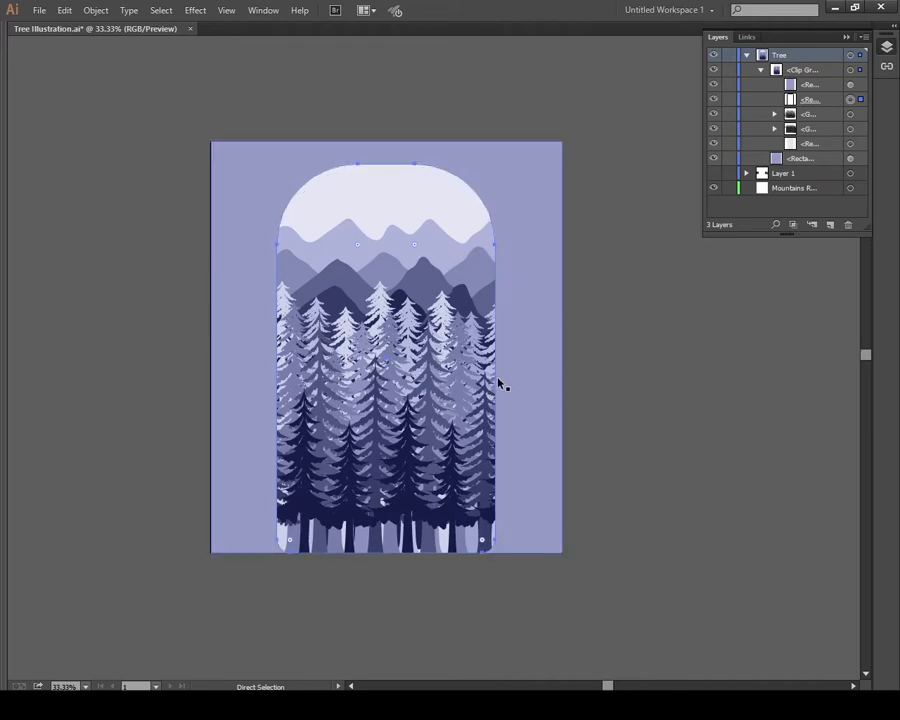
click(481, 543)
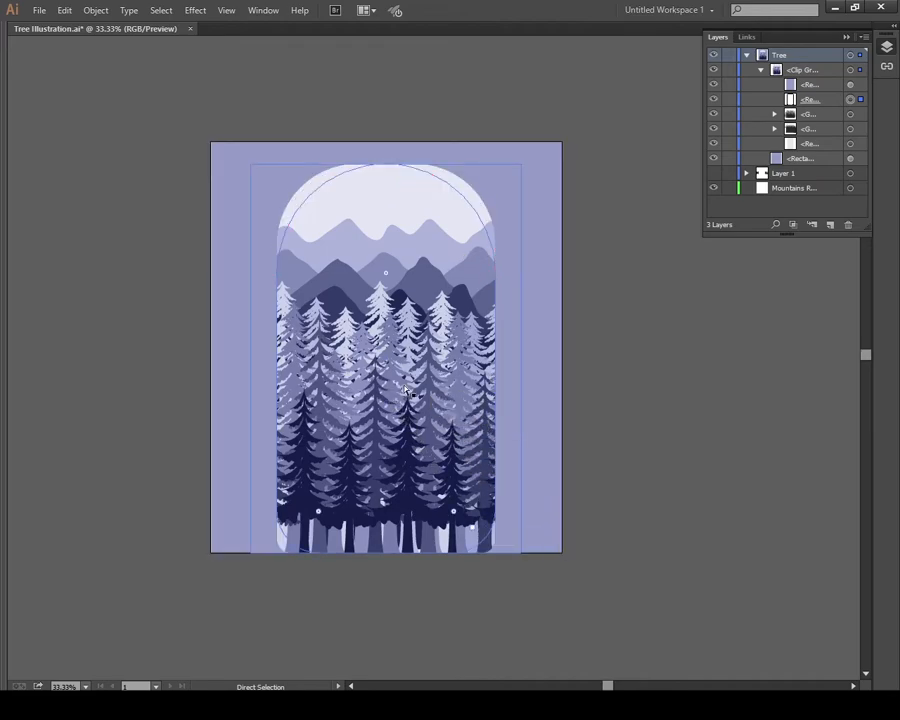
drag(385, 272, 508, 171)
drag(484, 540, 524, 382)
click(615, 347)
Step: Select the whole clip group, bring the panels back, and collapse the Gradient panel clear of the artwork
key(v)
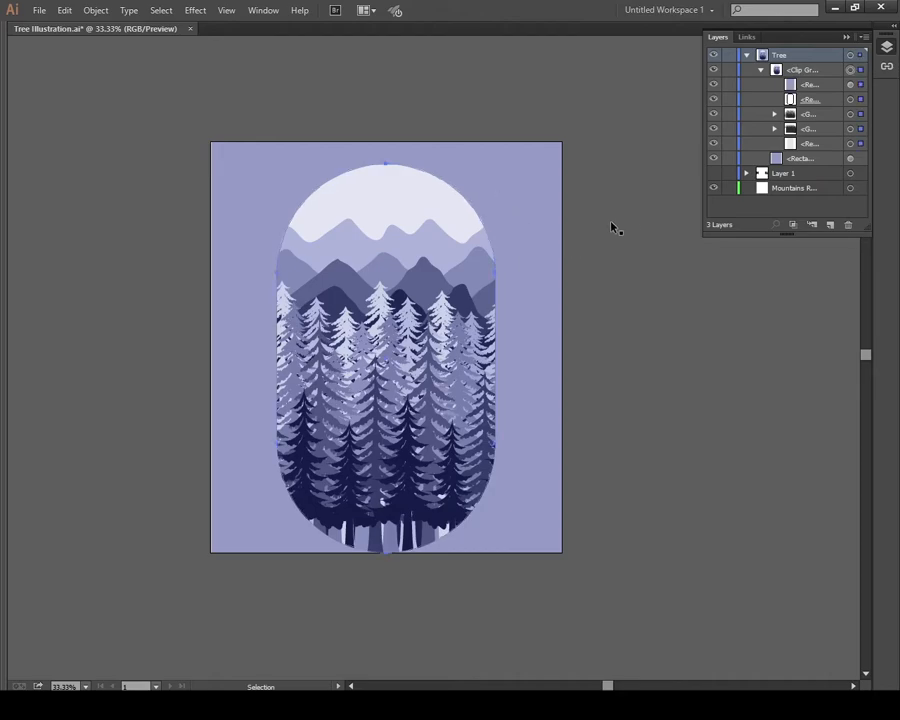
key(Tab)
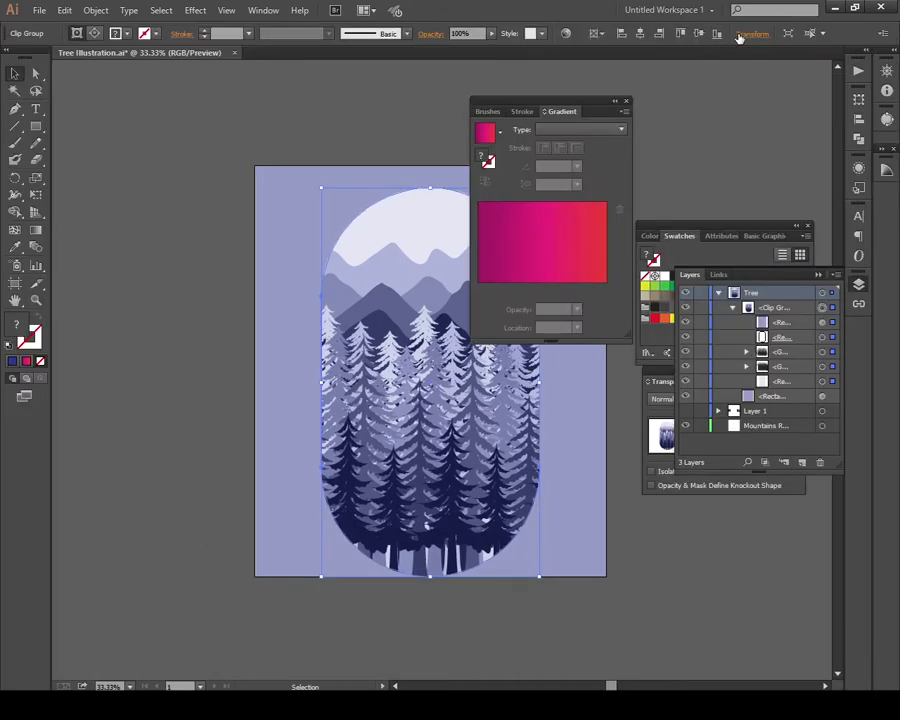
click(752, 34)
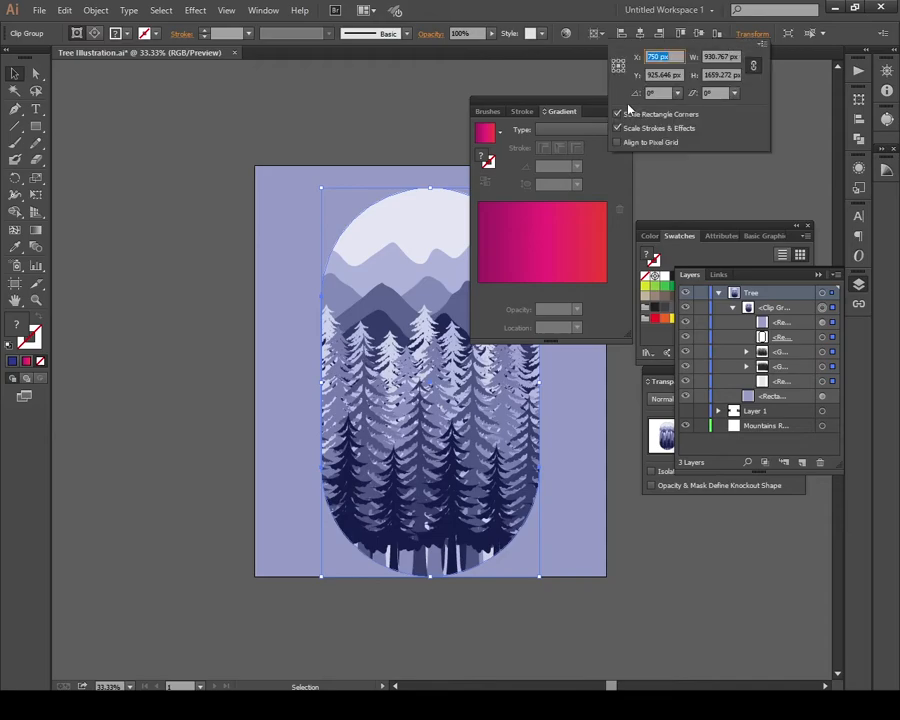
click(615, 101)
drag(480, 100, 715, 112)
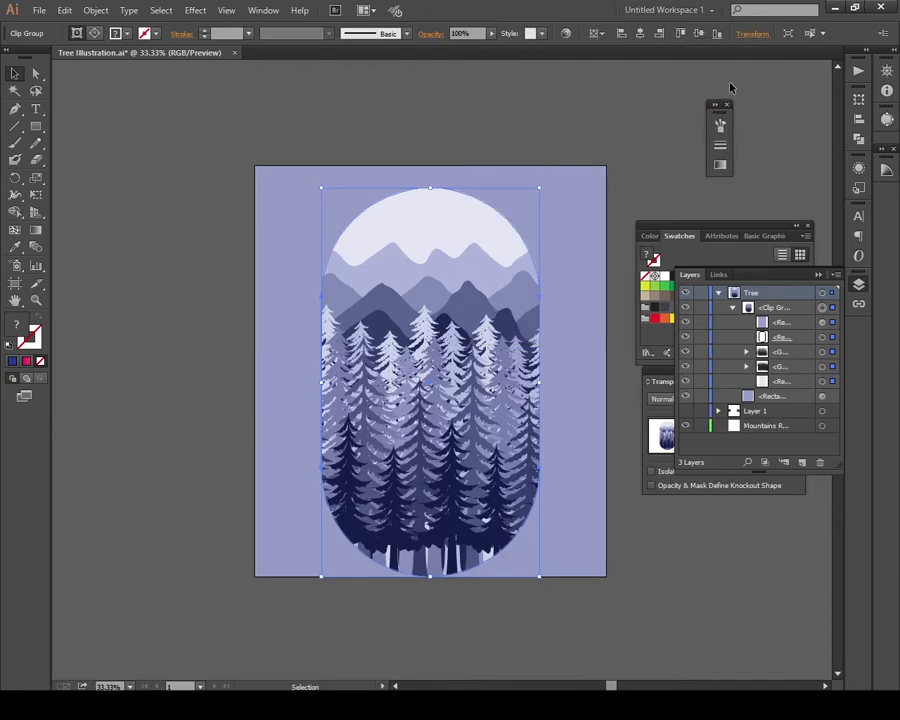
Step: Scale the clip group proportionally, trying a width of 500 px before settling on 750 px
click(752, 35)
click(721, 56)
click(736, 73)
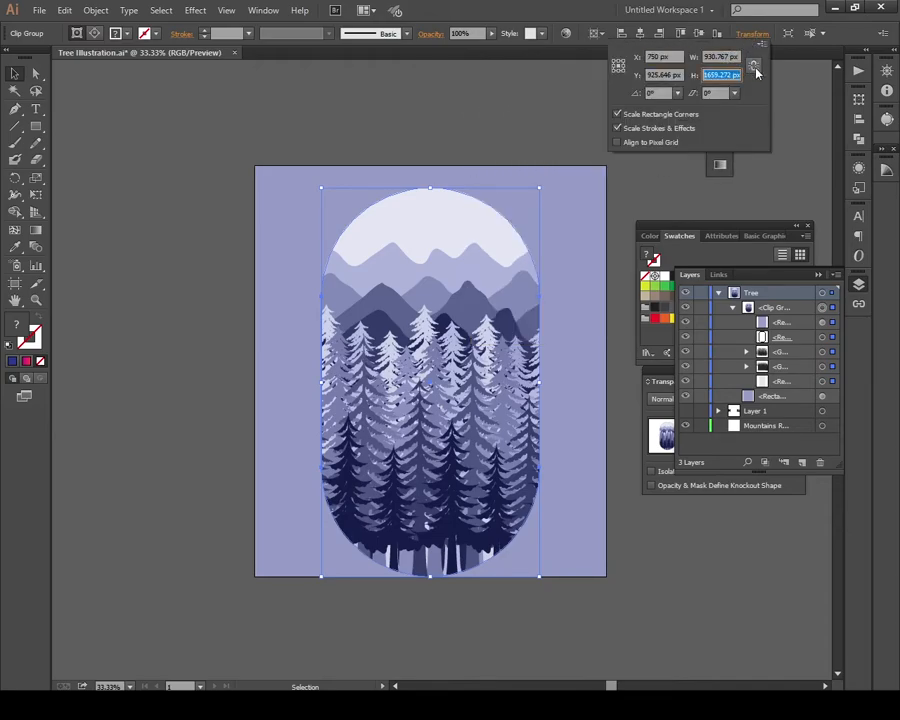
click(726, 56)
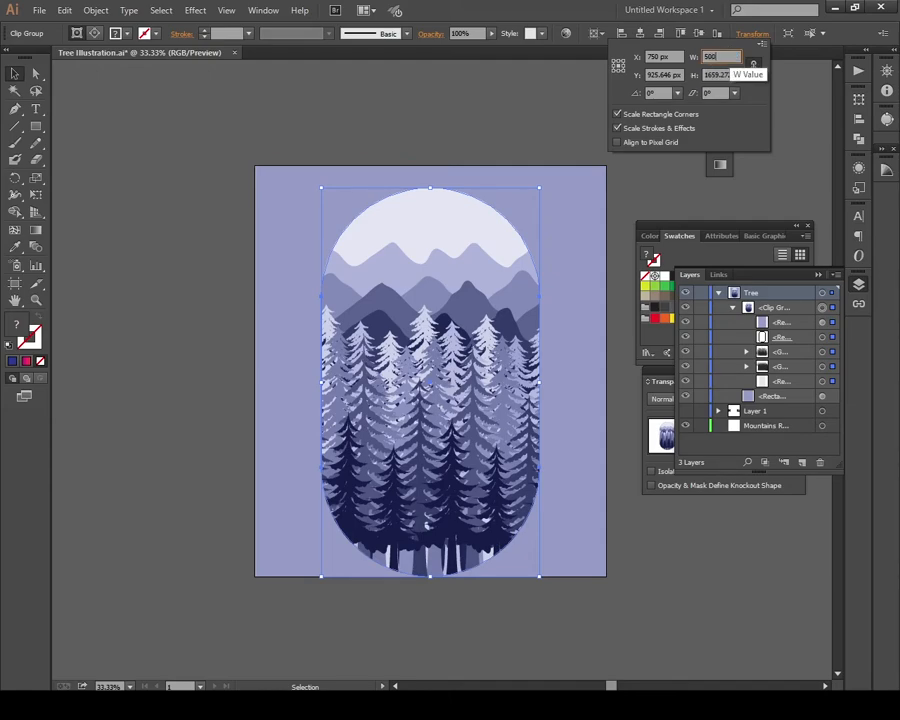
text(500)
key(Return)
click(754, 36)
click(725, 57)
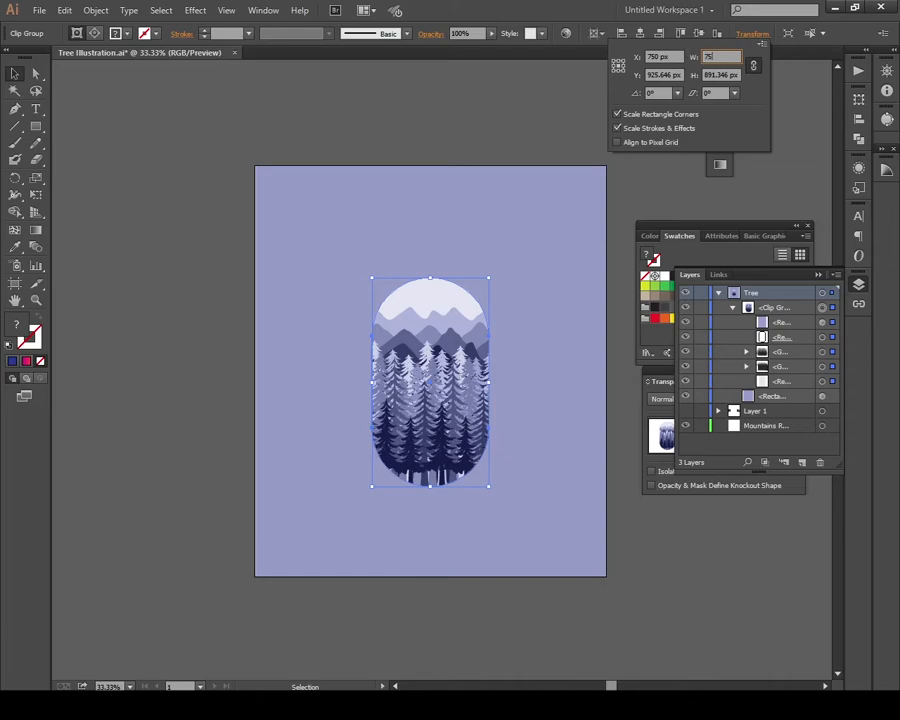
key(Return)
key(ctrl+shift+a)
Step: Copy the capsule clipping path out of the clip group and paste it in place above the group
key(z)
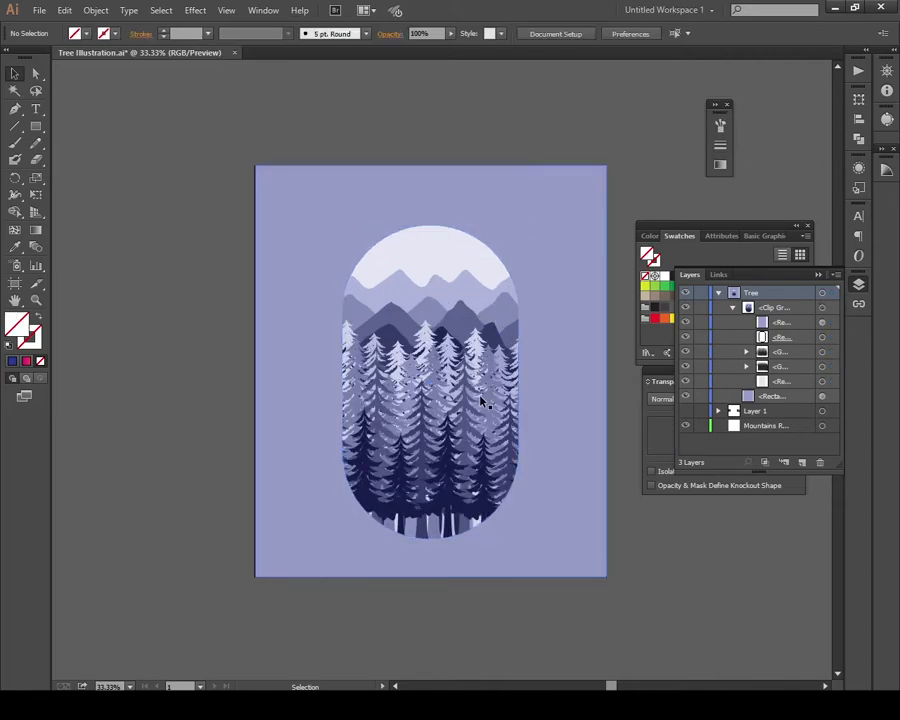
click(482, 398)
key(a)
click(498, 188)
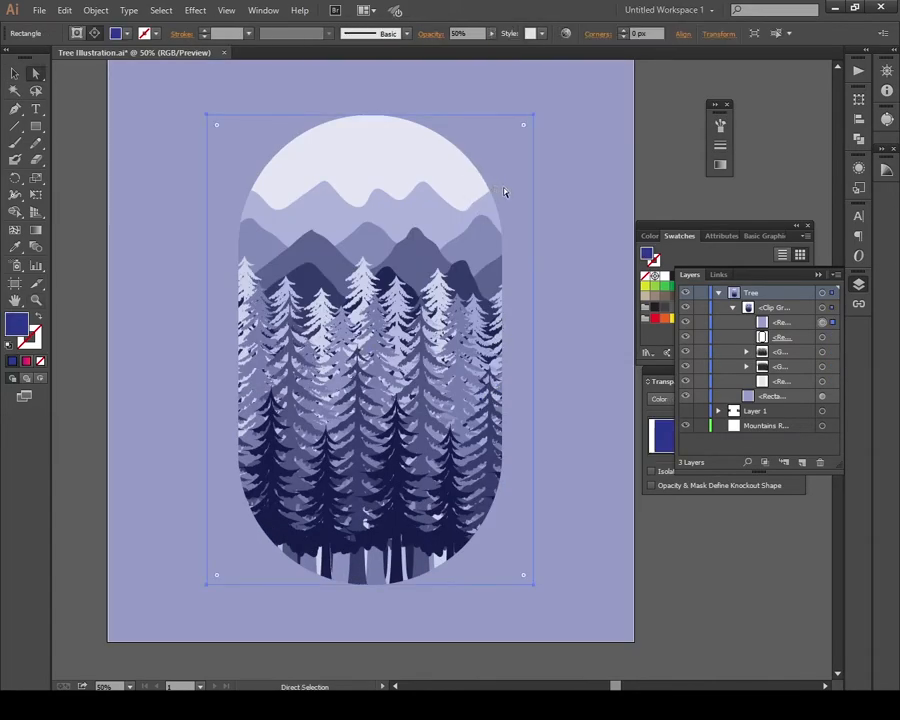
click(832, 310)
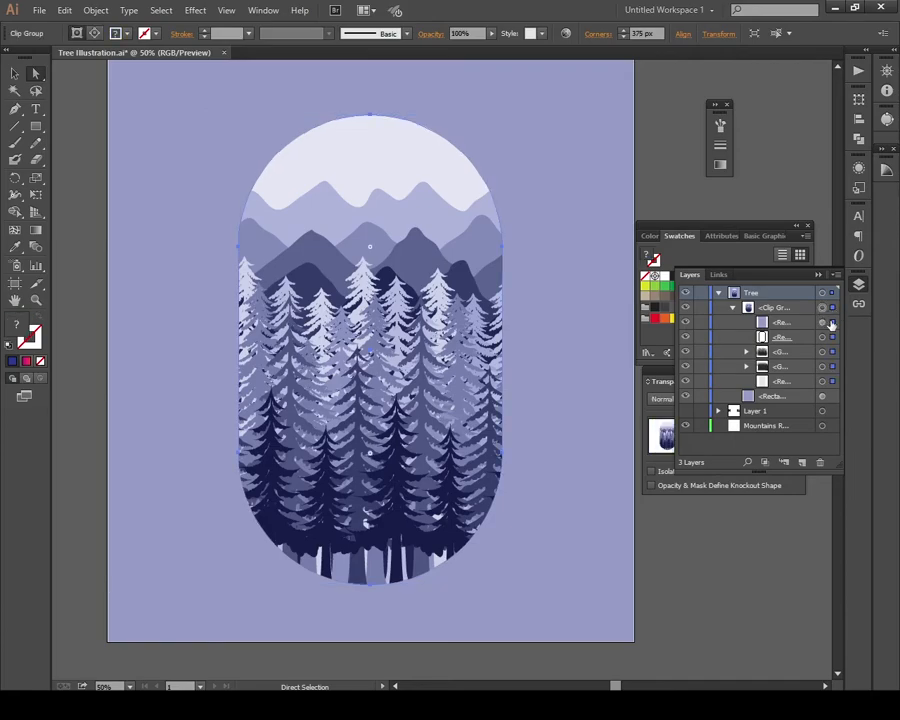
click(832, 338)
key(v)
key(ctrl+c)
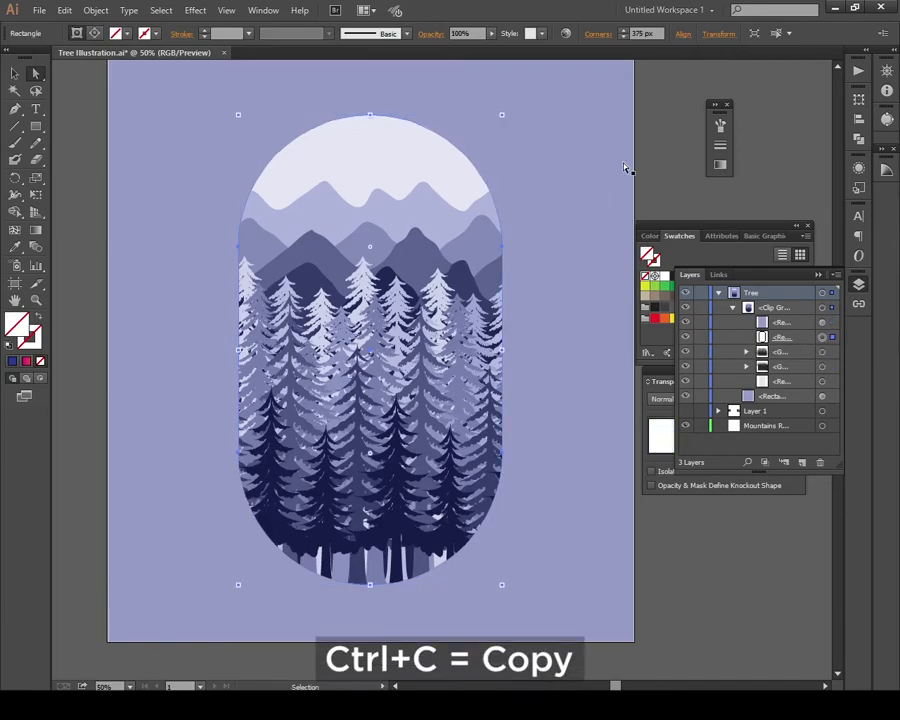
click(627, 219)
key(ctrl+v)
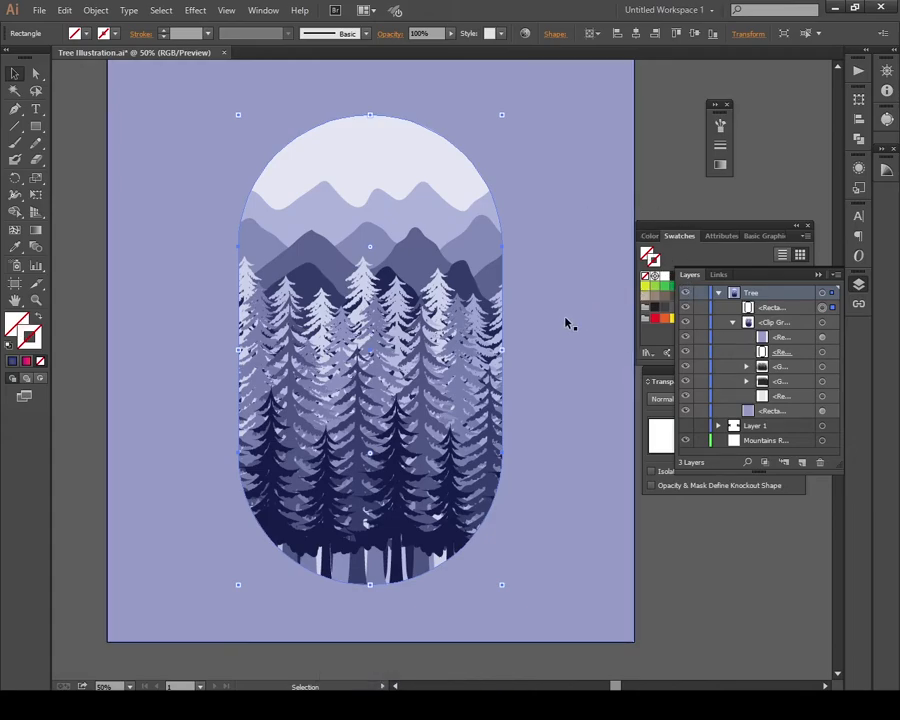
Step: Give the pasted capsule path a near-black stroke with no fill
key(comma)
click(654, 255)
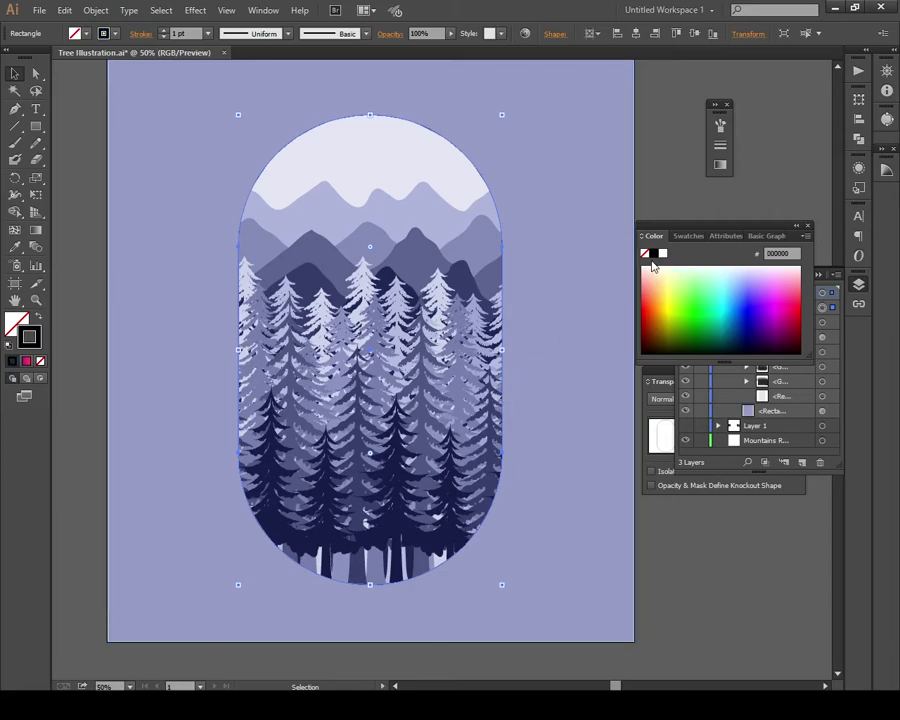
click(681, 236)
double_click(651, 259)
click(556, 607)
click(807, 463)
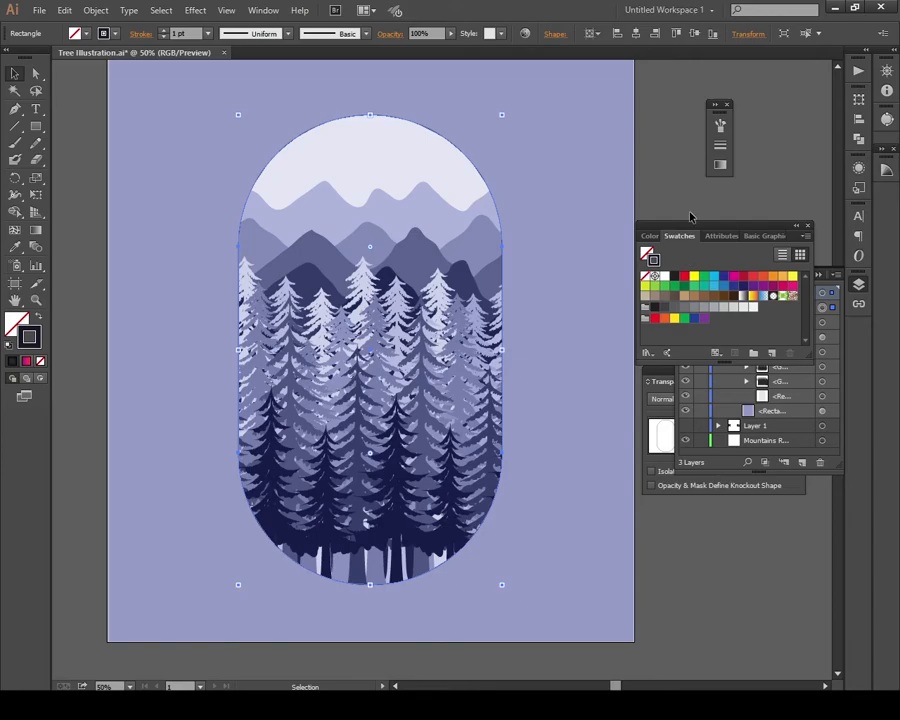
Step: Set the capsule outline's stroke weight to 20 pt, aligned to the outside of the path
key(ctrl+F10)
click(596, 133)
click(598, 138)
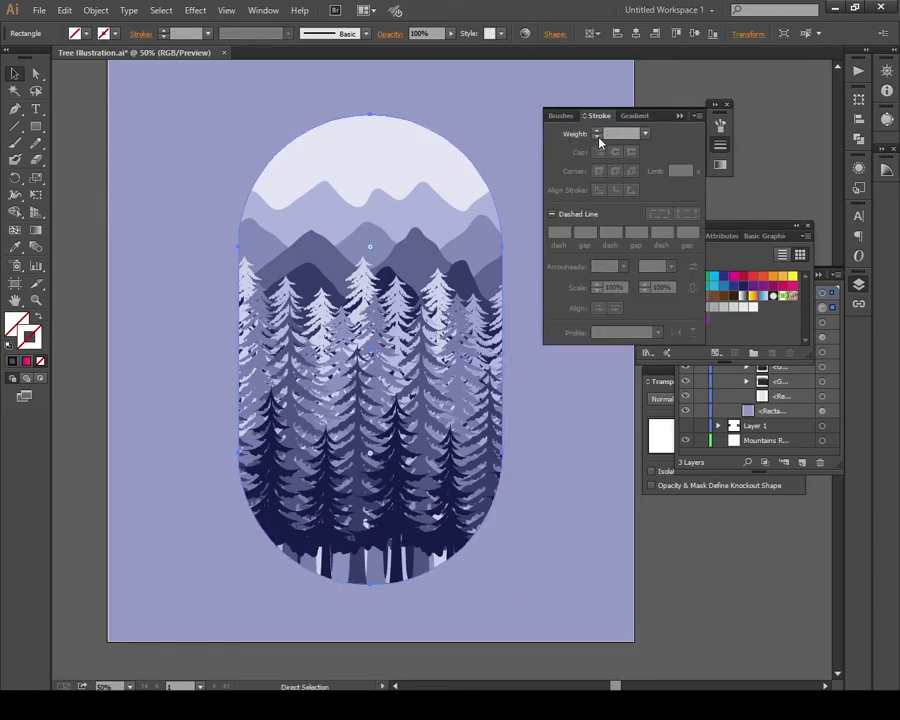
key(ctrl+z)
click(597, 132)
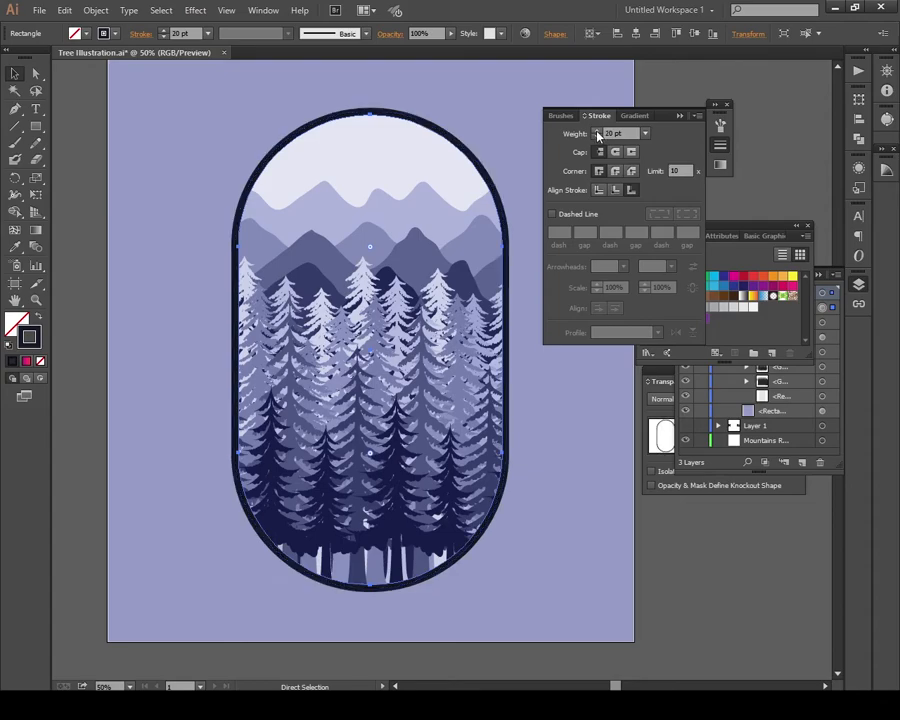
key(ctrl+F10)
key(ctrl+F10)
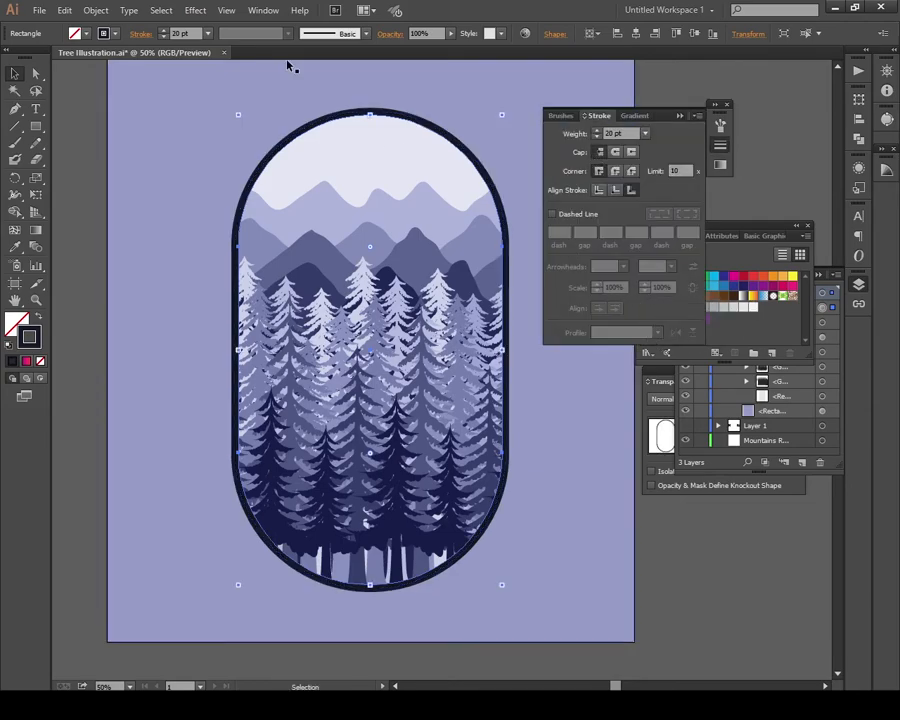
Step: Try a rough charcoal-style brush on the capsule outline's stroke and undo it
click(364, 33)
click(304, 110)
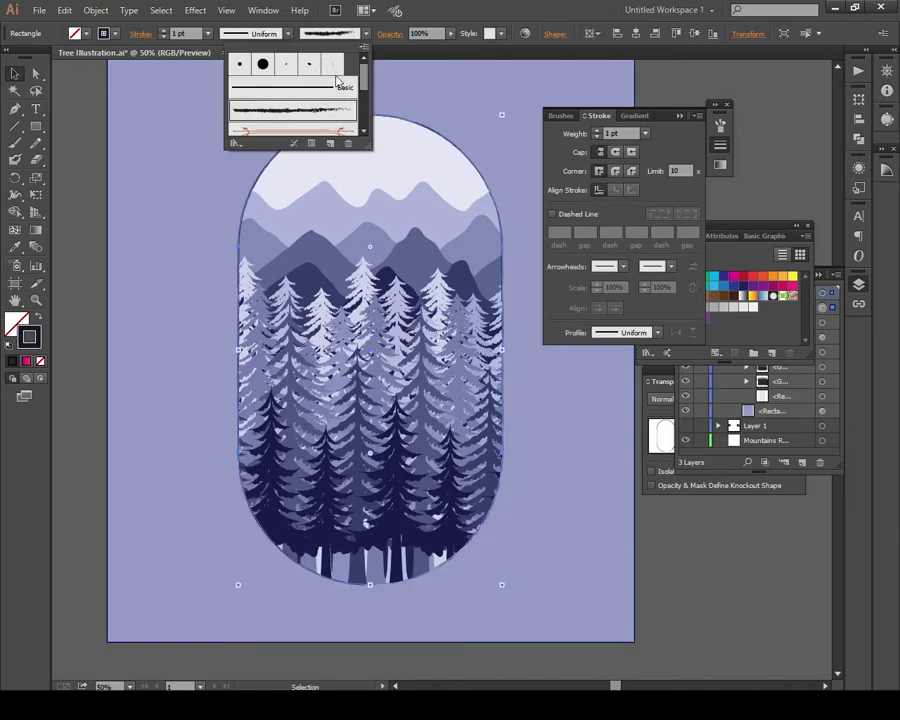
click(689, 565)
key(ctrl+shift+a)
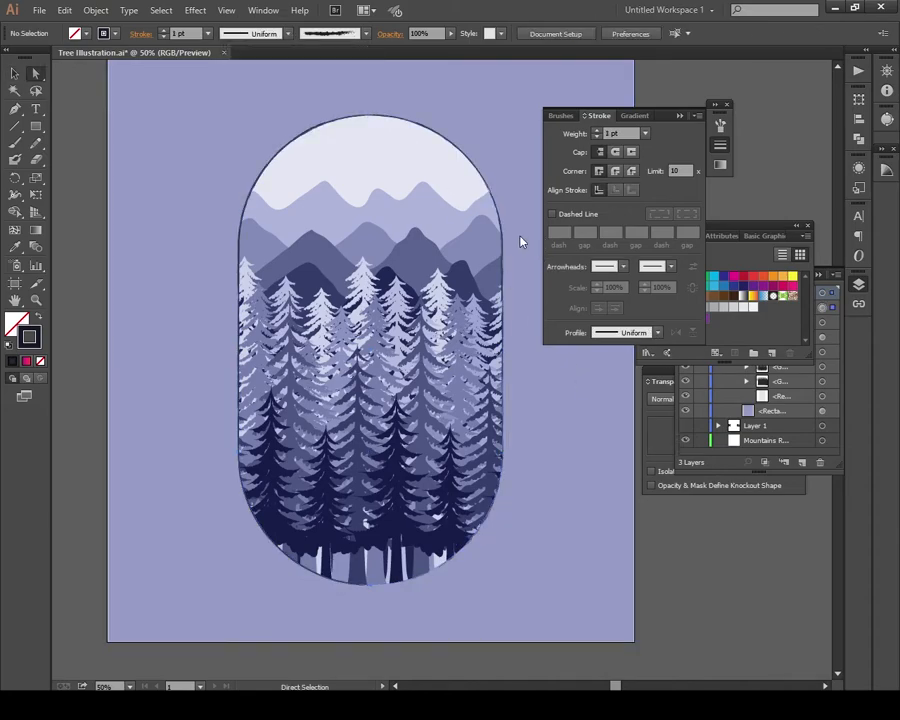
key(ctrl+z)
key(ctrl+z)
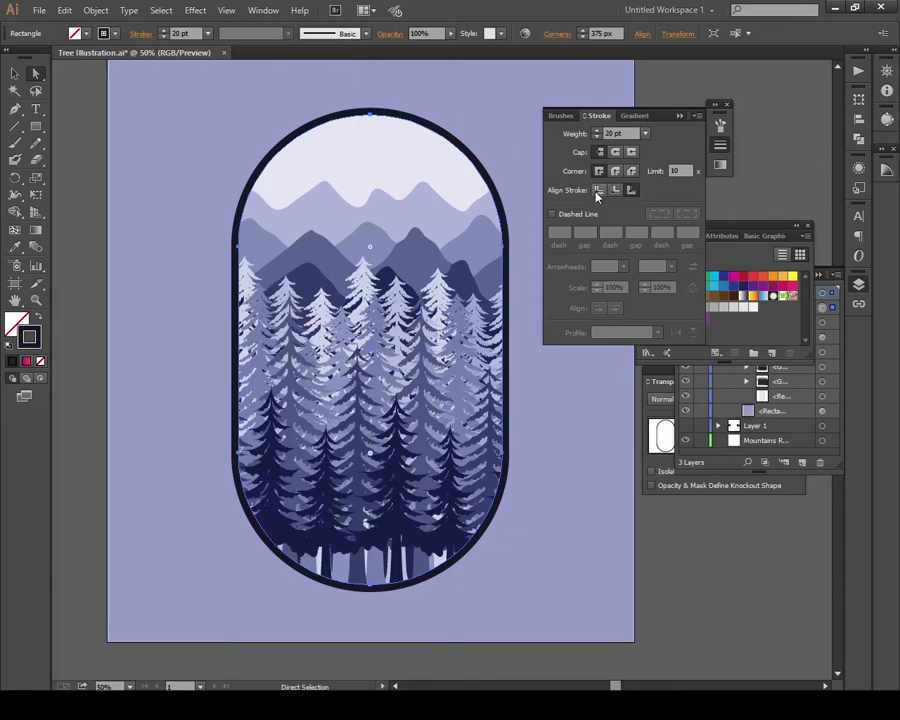
Step: Align the outline's stroke to the center and apply the variable width profile tapered at both ends
click(597, 192)
click(287, 33)
click(250, 165)
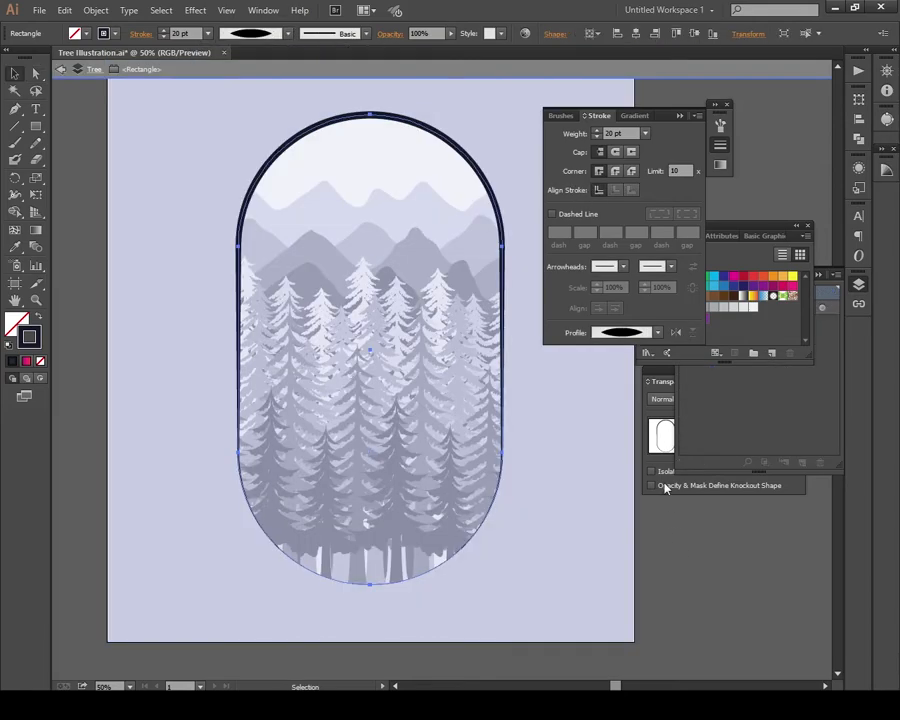
Step: Reflect the tapered capsule outline vertically so its thick part frames the bottom, and exit isolation mode
click(590, 362)
right_click(495, 201)
click(495, 198)
right_click(498, 207)
mouse_move(560, 410)
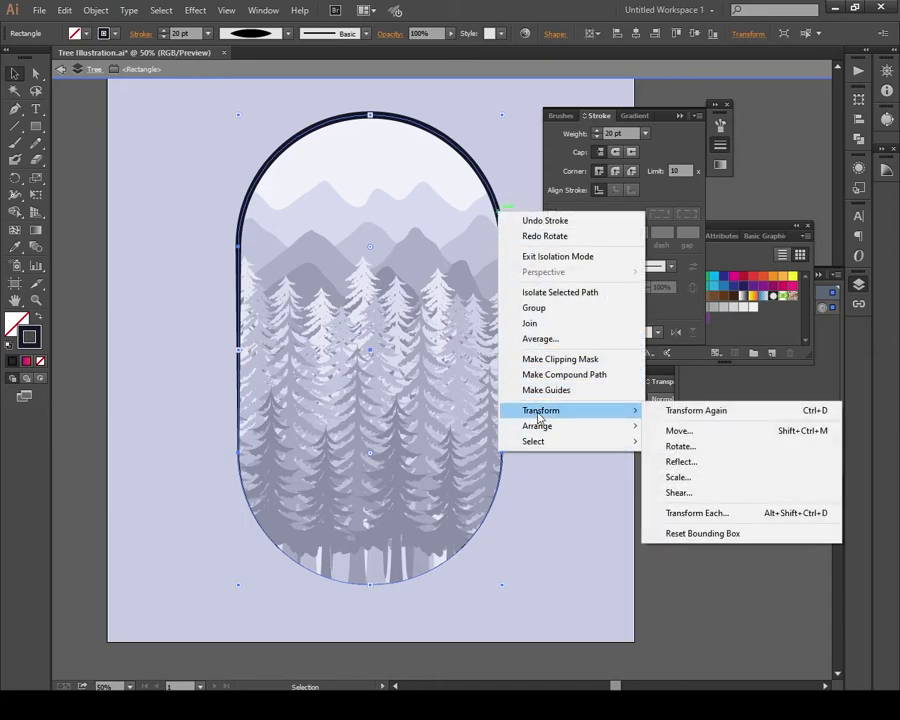
click(667, 463)
click(546, 237)
click(638, 398)
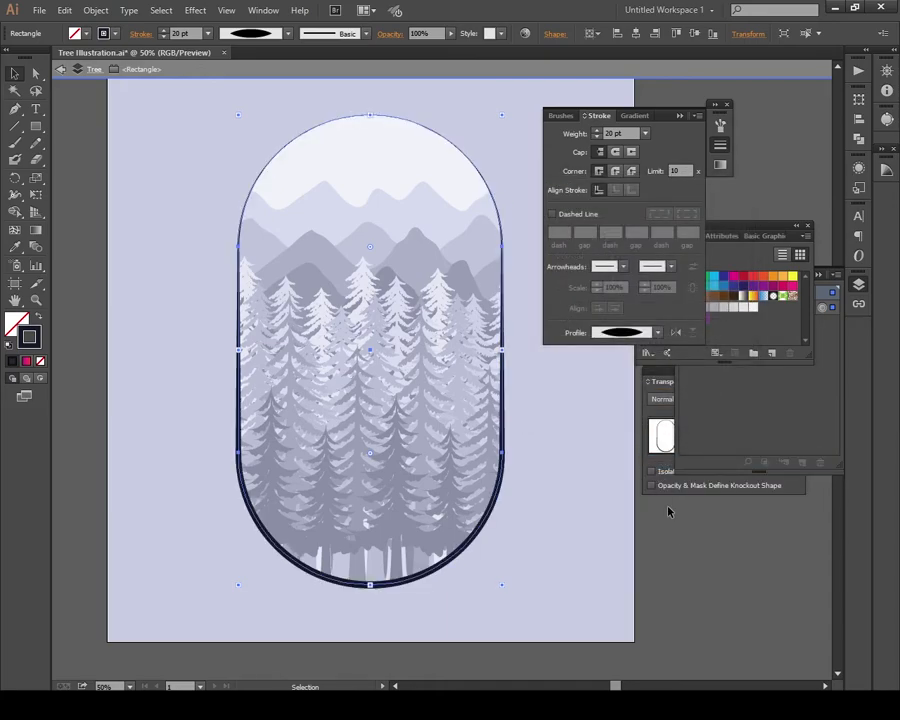
click(682, 528)
key(Escape)
key(Tab)
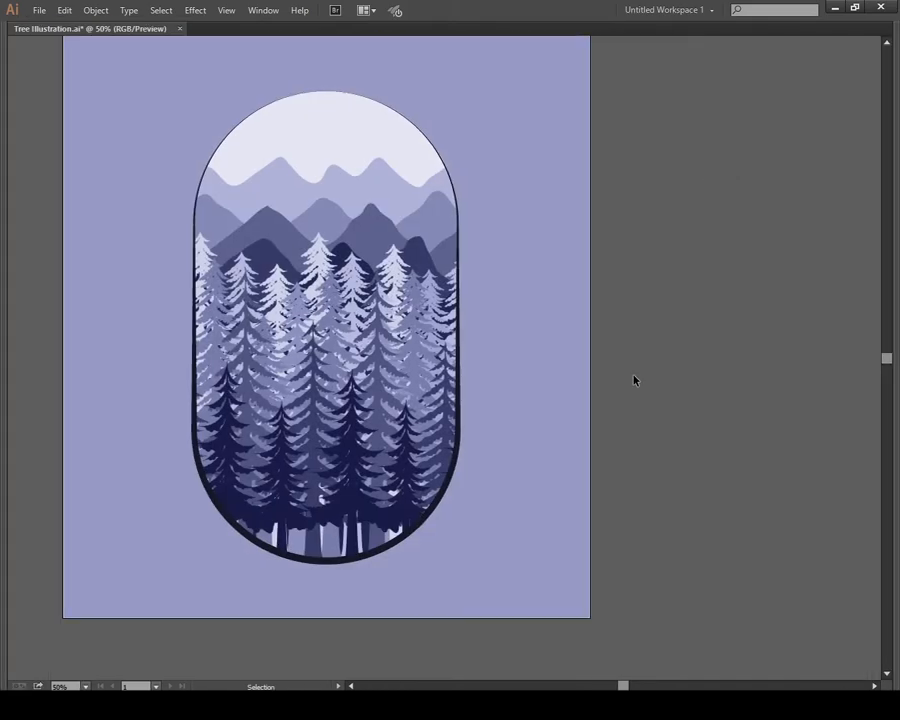
Step: Restyle the capsule outline with a blue 1 pt stroke at 50% opacity, sampled from the blue tint overlay with the Eyedropper
key(ctrl+a)
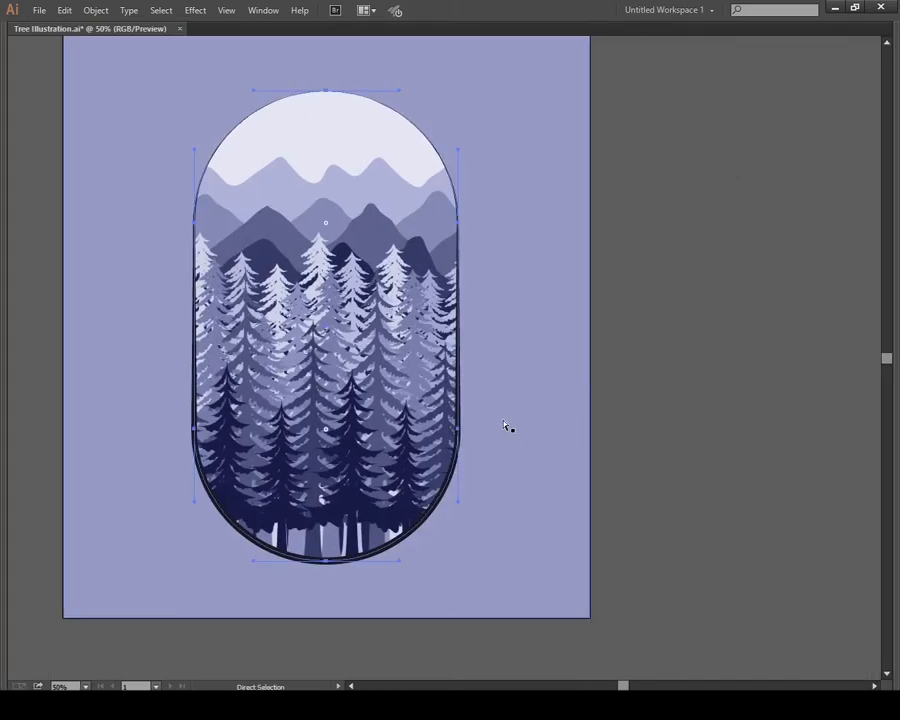
key(i)
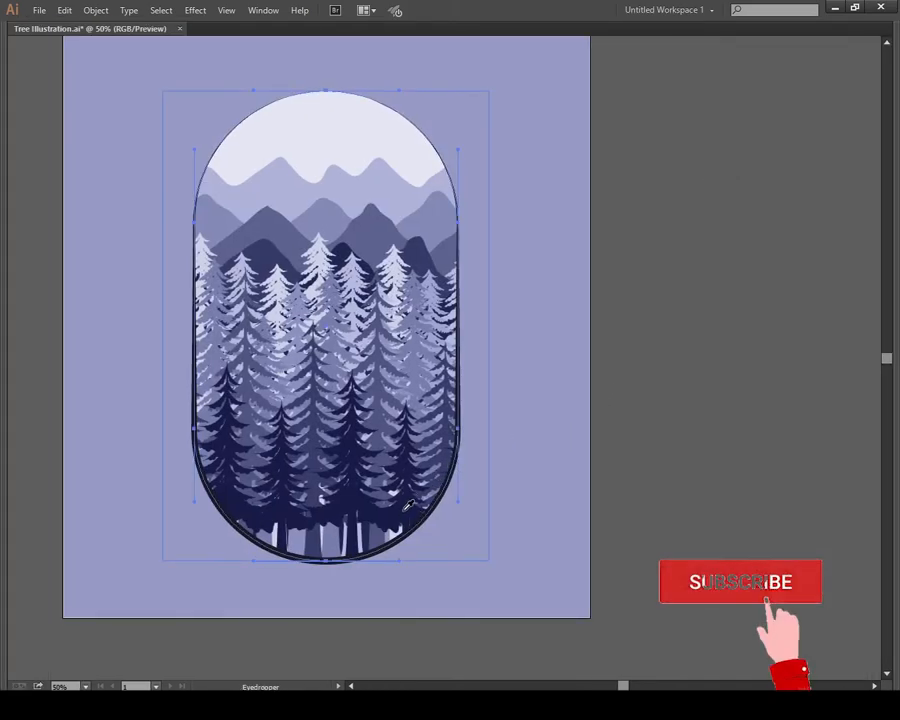
click(447, 497)
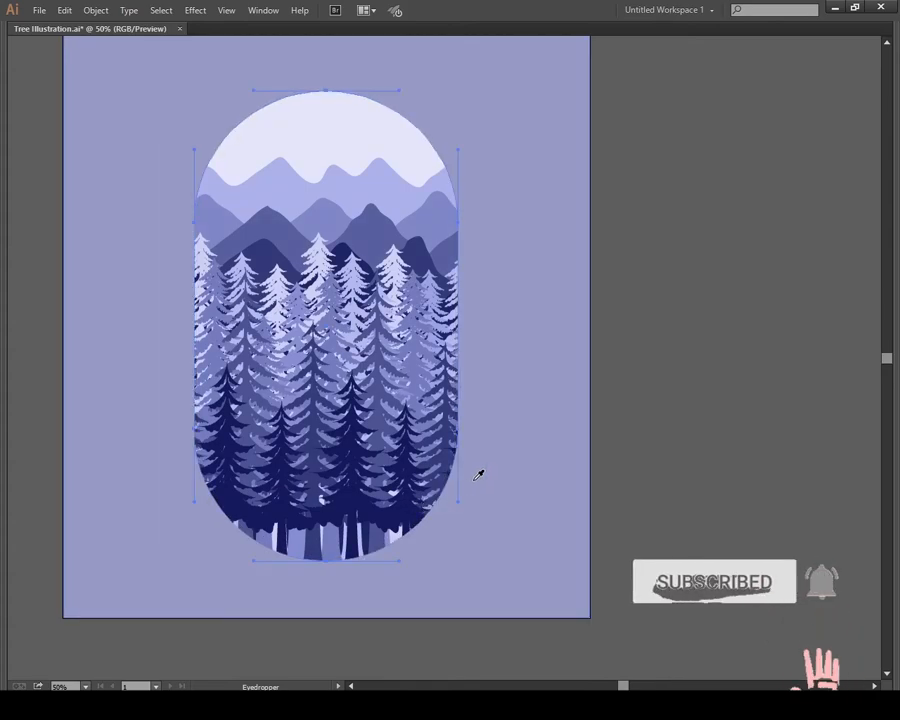
key(Tab)
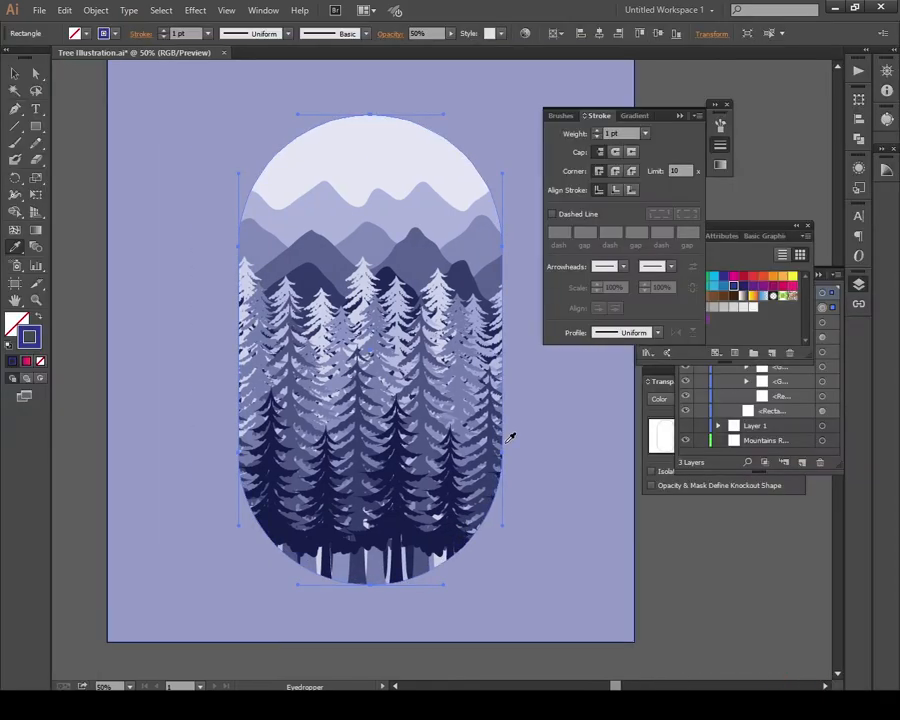
Step: Increase the blue capsule outline's stroke weight to 40 pt
click(597, 133)
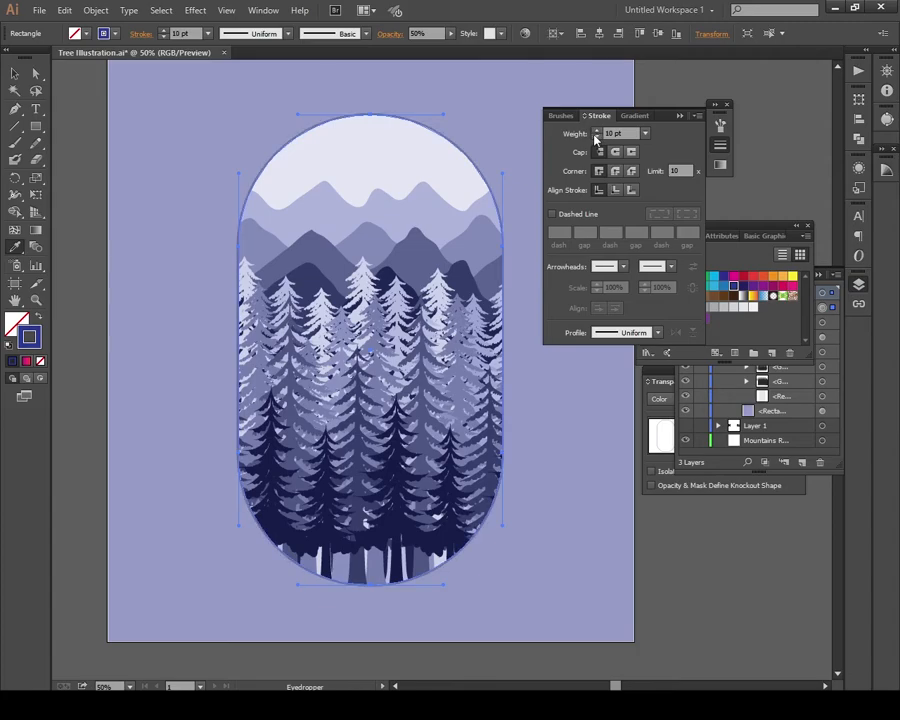
click(597, 133)
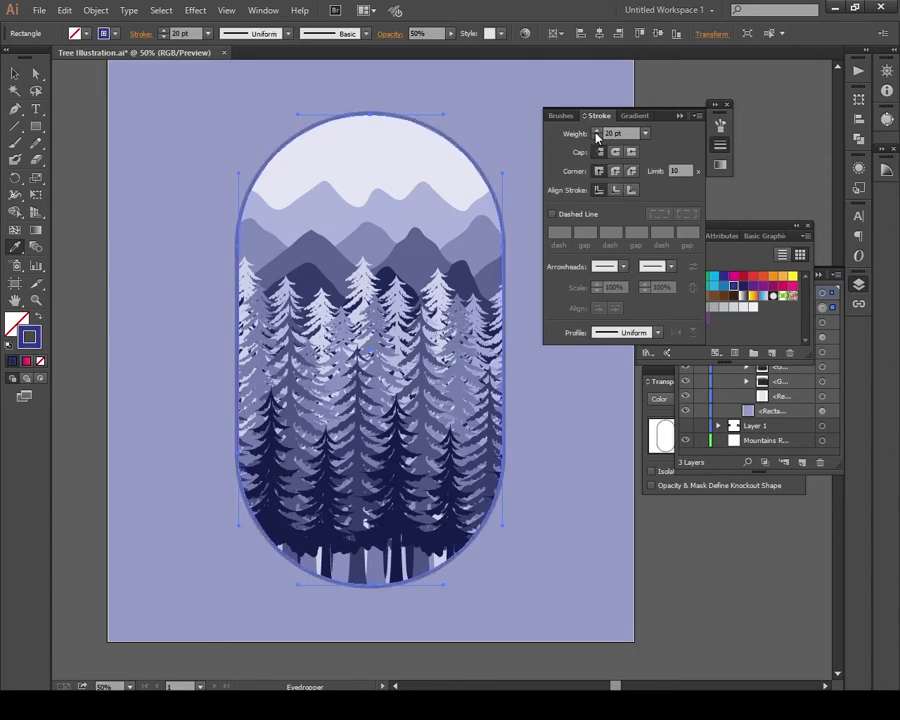
key(a)
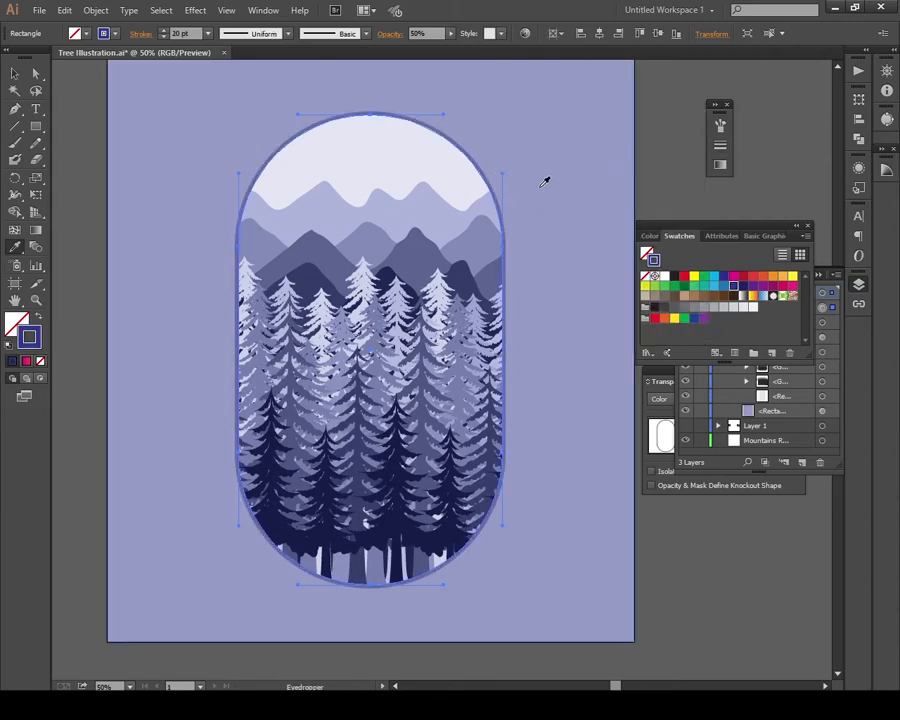
key(ctrl+F10)
click(597, 133)
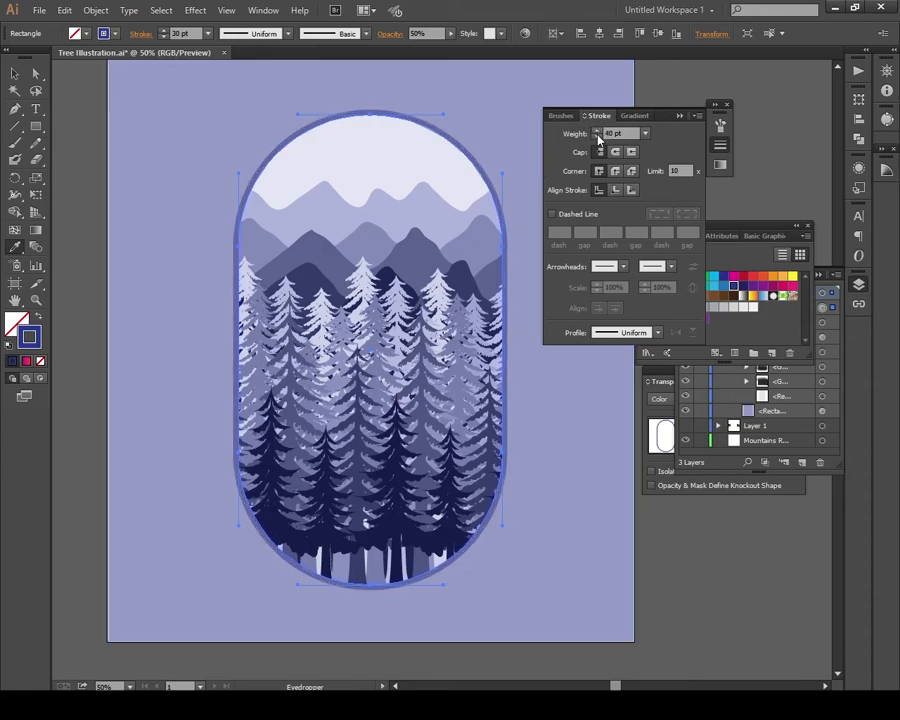
Step: Apply the one-sided arched width profile to the outline, flip it to bulge outside the capsule, and reduce the weight to 20 pt
click(657, 332)
click(655, 490)
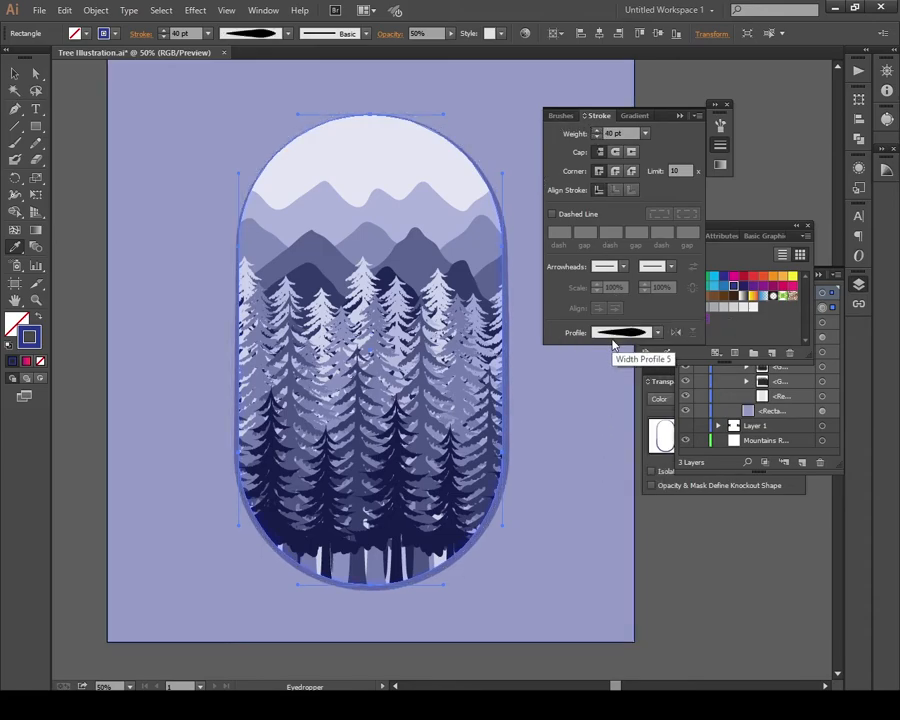
click(657, 332)
click(638, 373)
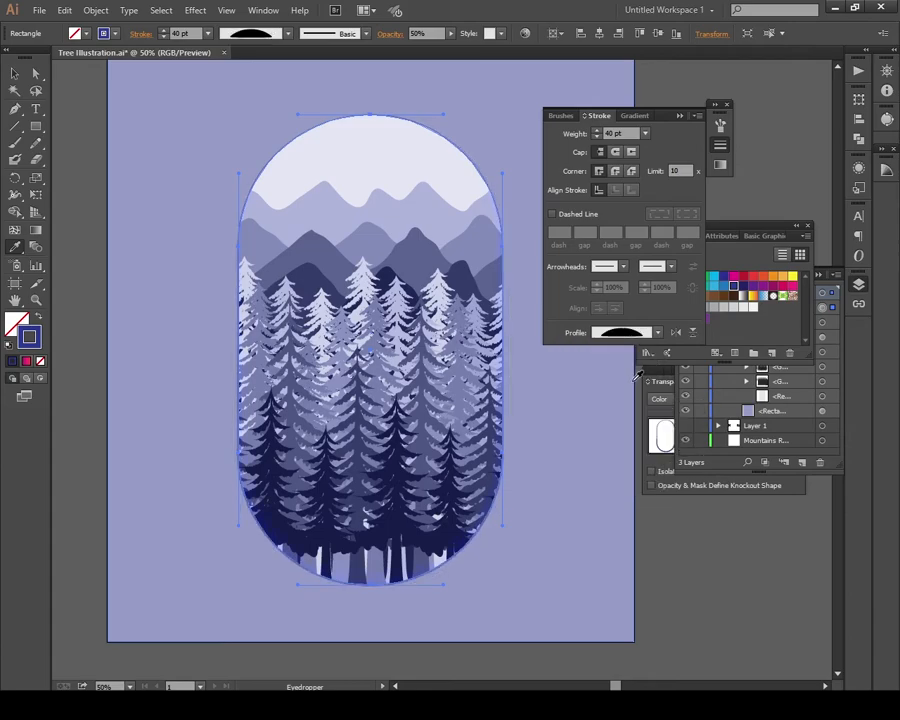
click(690, 332)
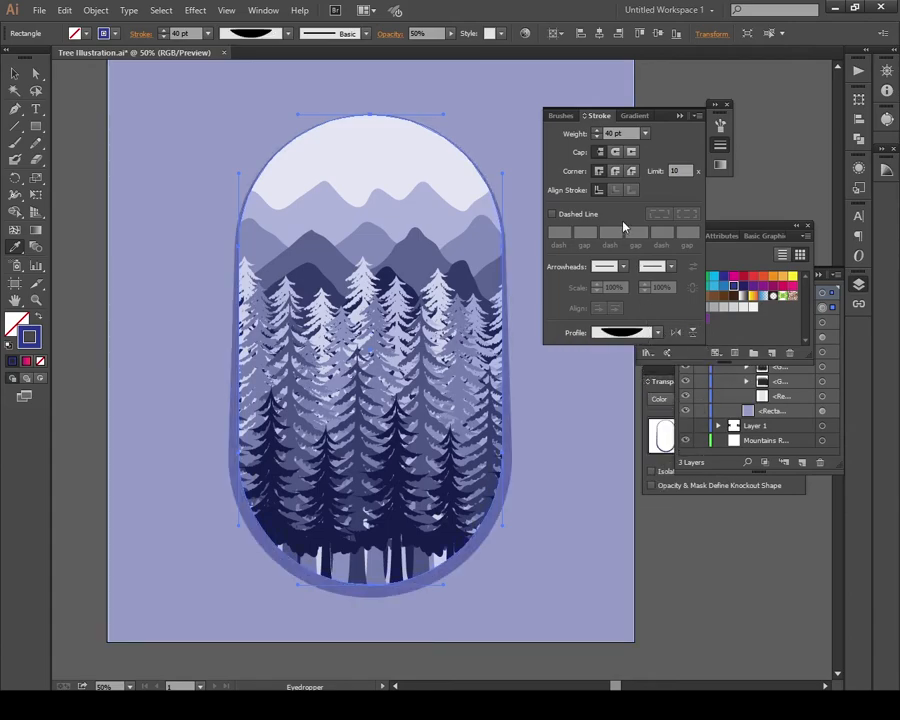
click(598, 138)
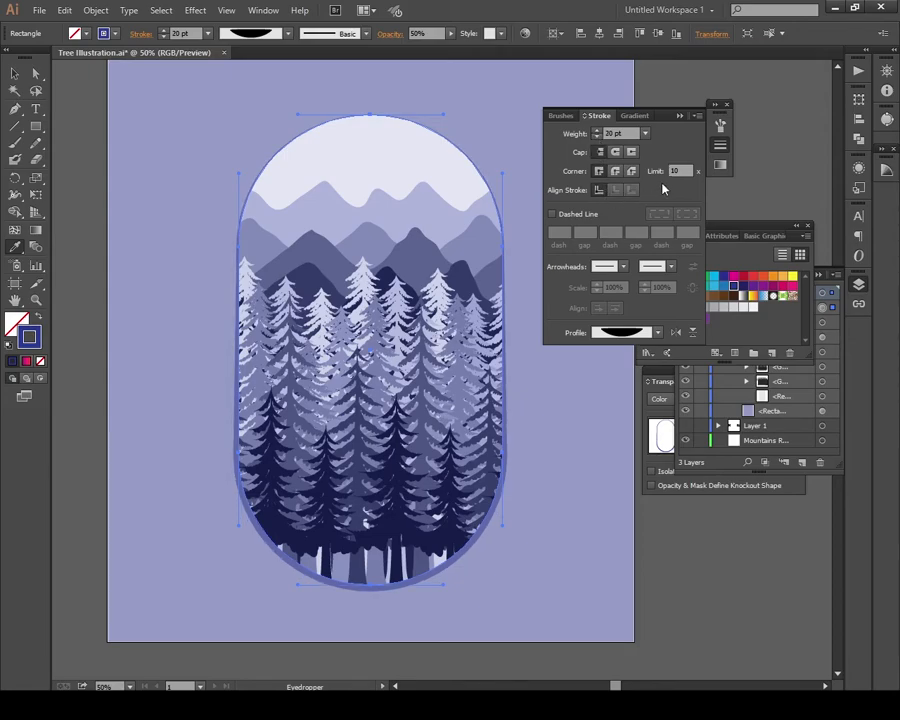
Step: Duplicate the capsule outline in place and turn the copy's blue stroke into a fill with no stroke
key(Tab)
key(v)
click(597, 265)
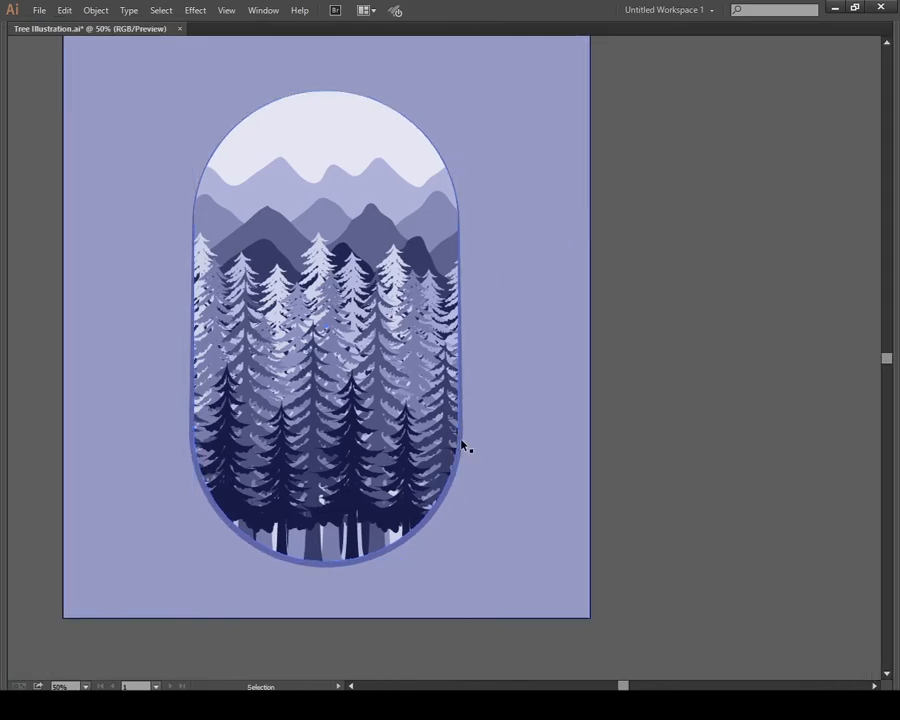
key(v)
key(a)
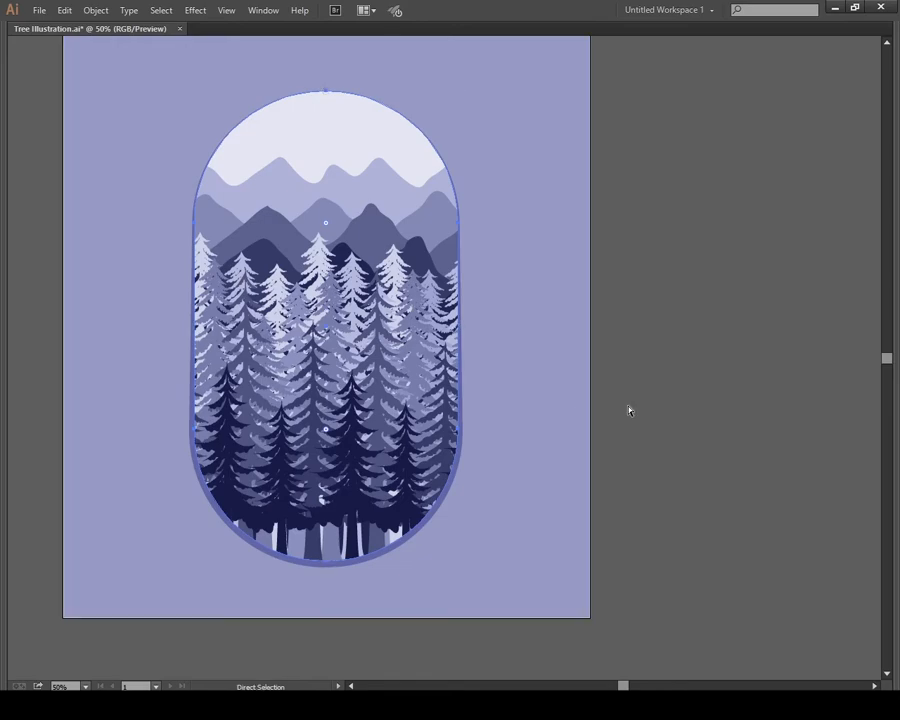
key(Tab)
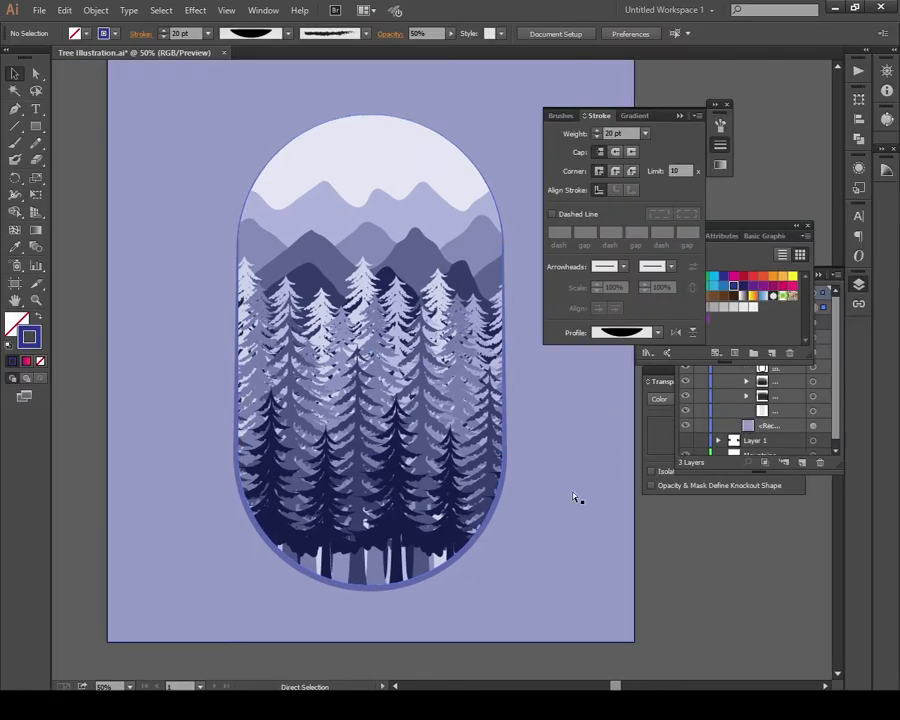
key(shift+x)
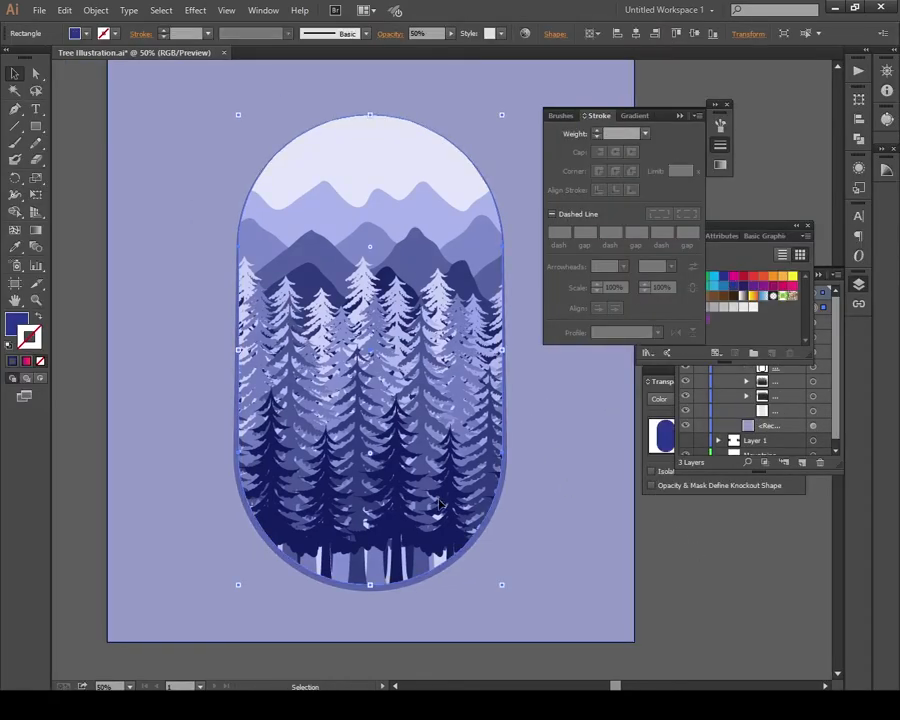
key(a)
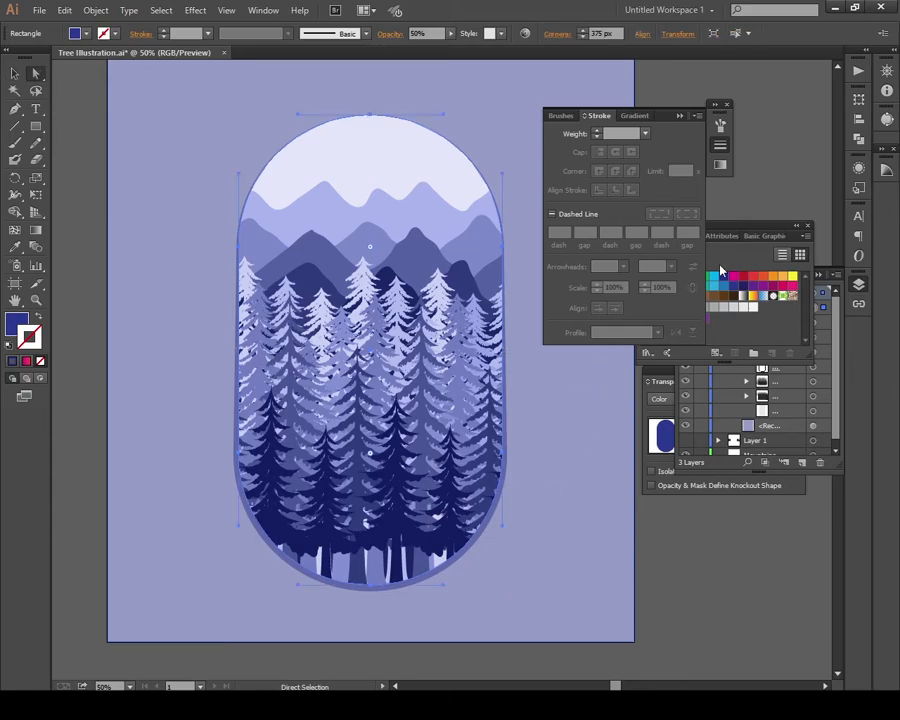
Step: Fill the capsule copy with a grey swatch and set its blending to Color Dodge at 25% opacity
click(721, 338)
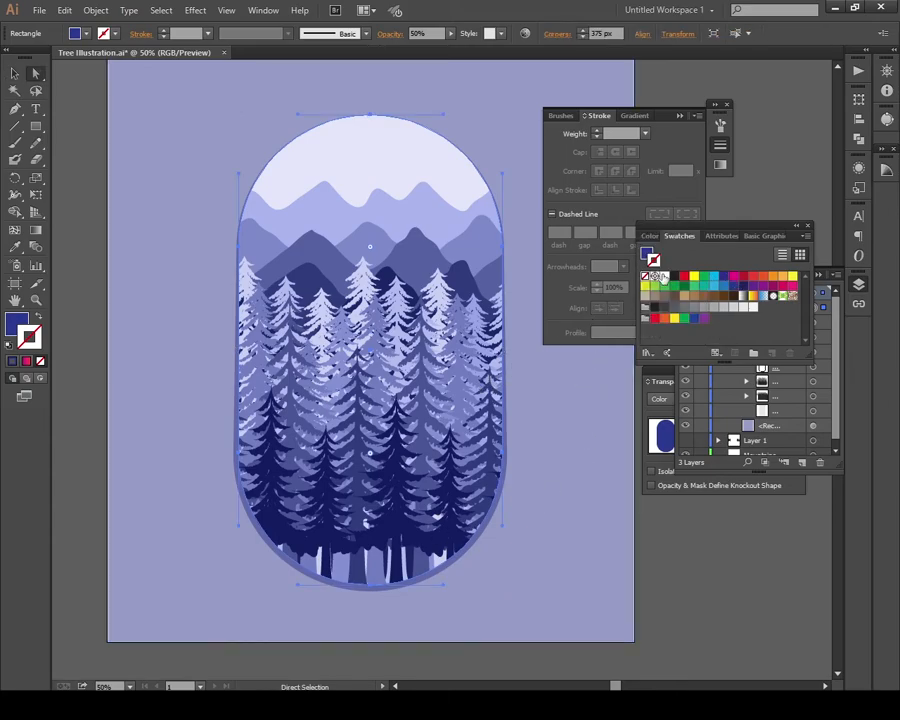
click(674, 307)
key(ctrl+shift+F10)
click(677, 400)
click(668, 535)
click(680, 399)
click(670, 512)
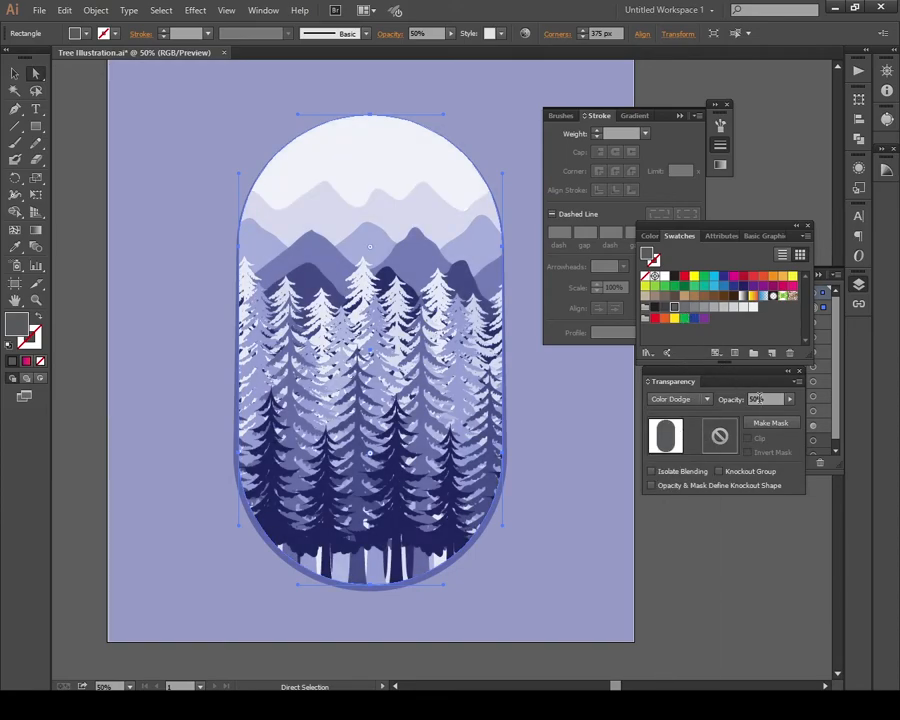
key(Return)
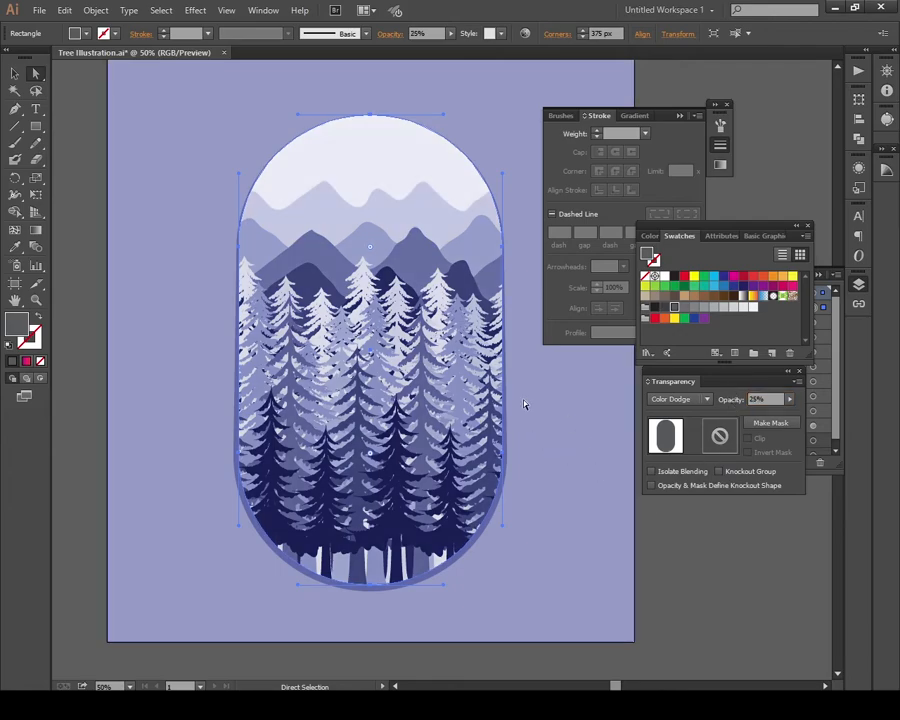
Step: Change the capsule overlay's fill to a darker grey swatch and deselect it
click(705, 309)
click(666, 308)
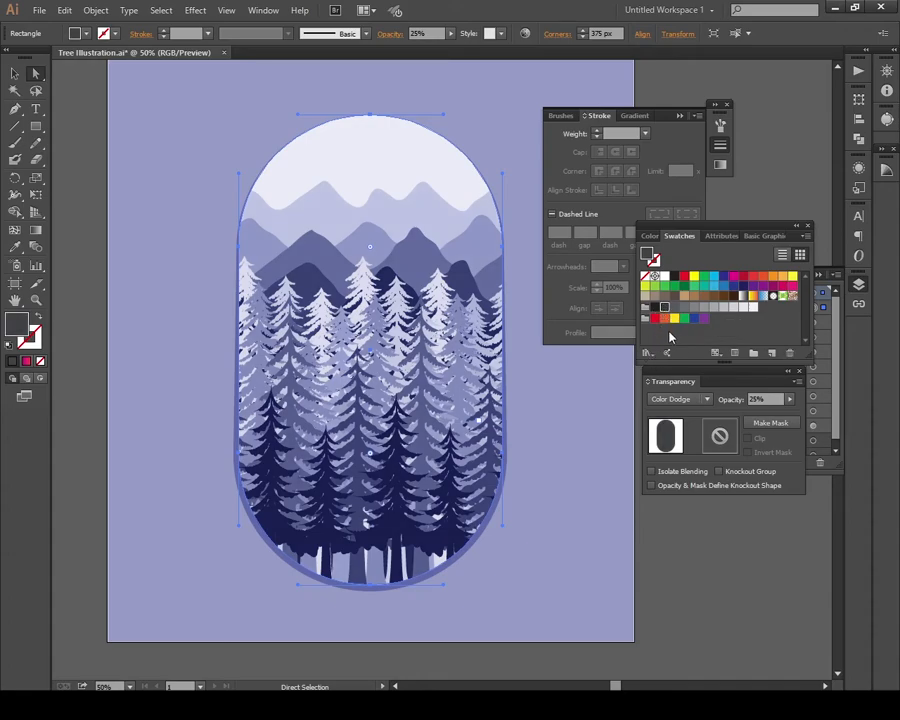
click(680, 544)
drag(579, 460, 549, 479)
key(v)
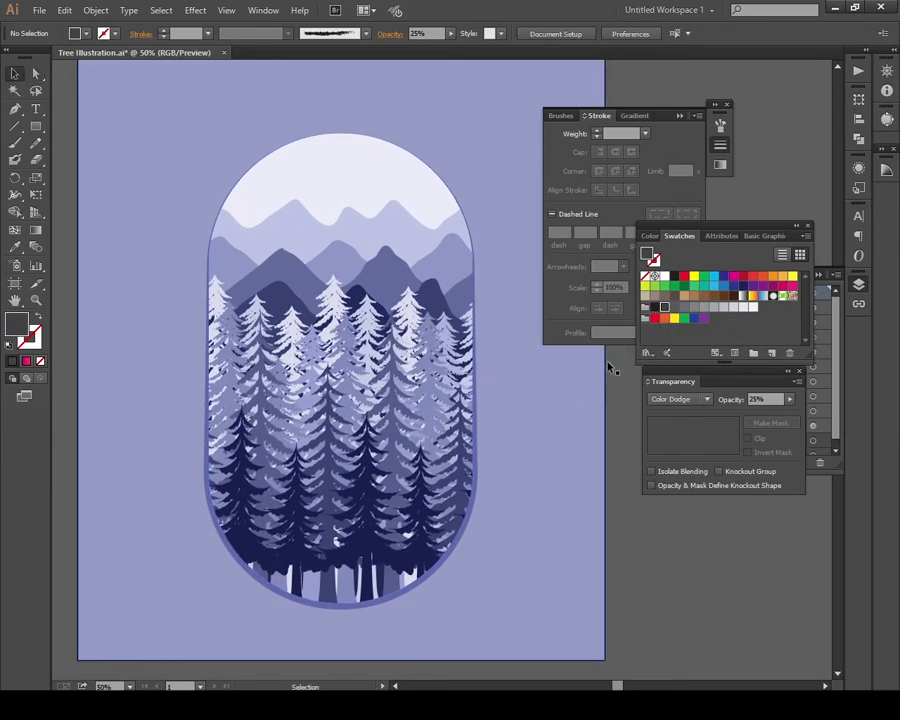
click(680, 117)
drag(554, 286, 568, 246)
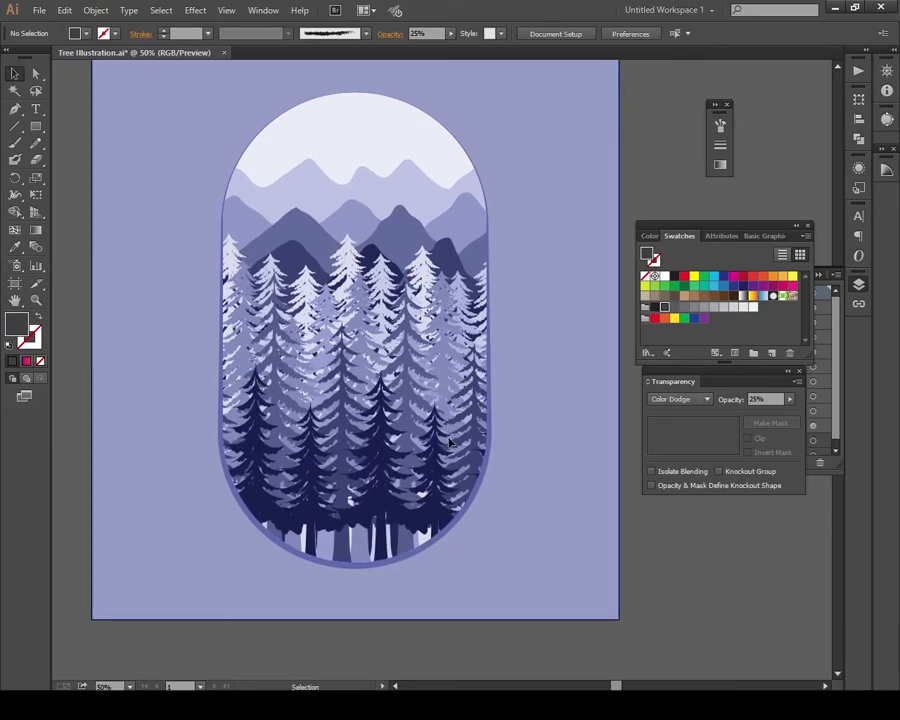
Step: Duplicate the grey capsule overlay about 44 px right and 59 px down, and move the copy behind the illustration as a shadow
drag(432, 421, 458, 456)
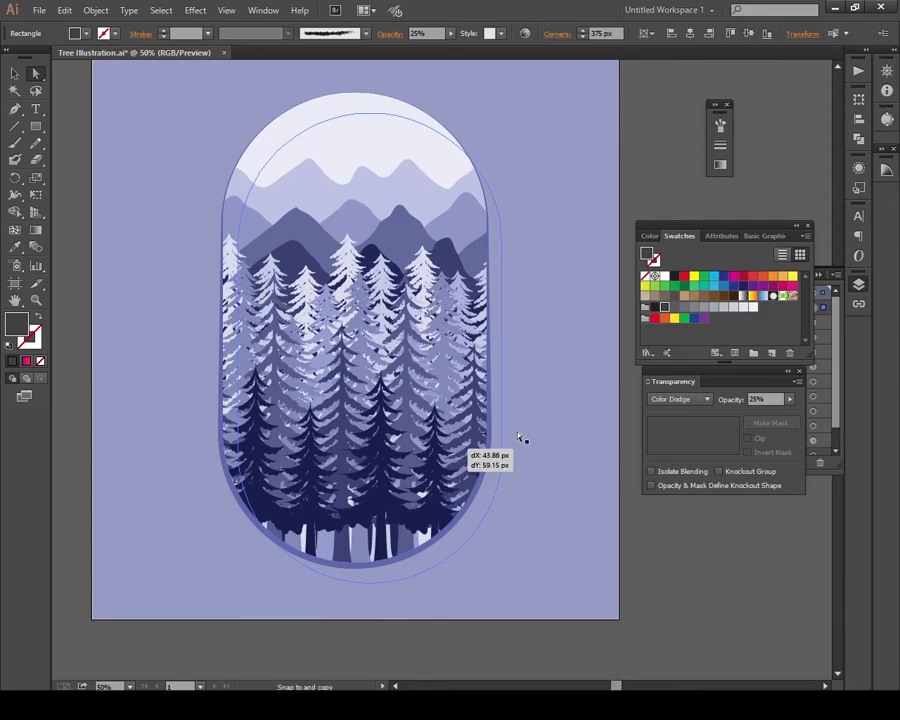
drag(519, 438, 526, 436)
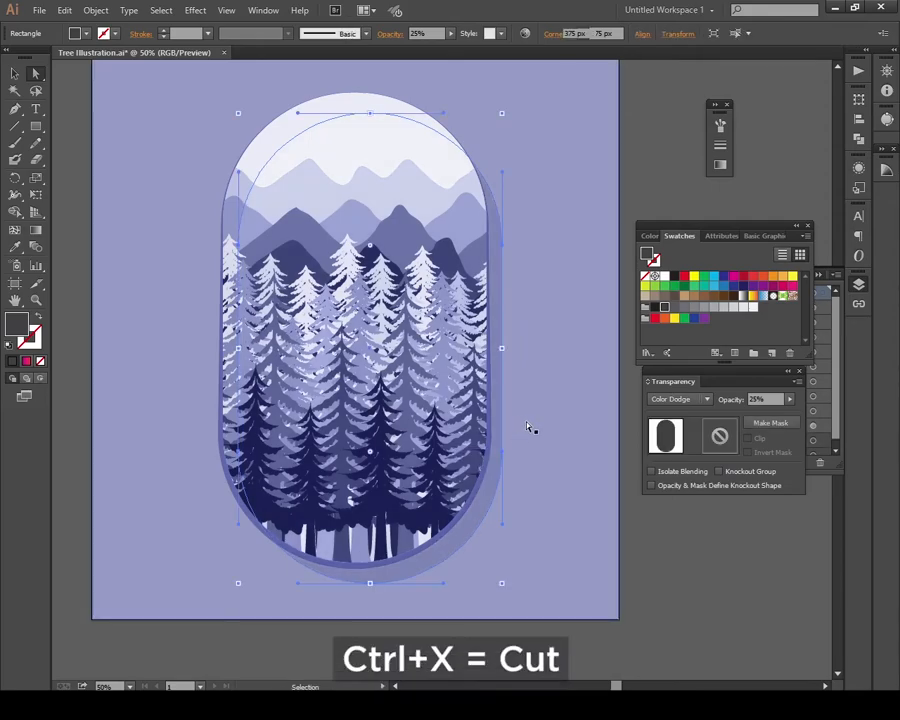
key(ctrl+x)
click(528, 432)
key(ctrl+b)
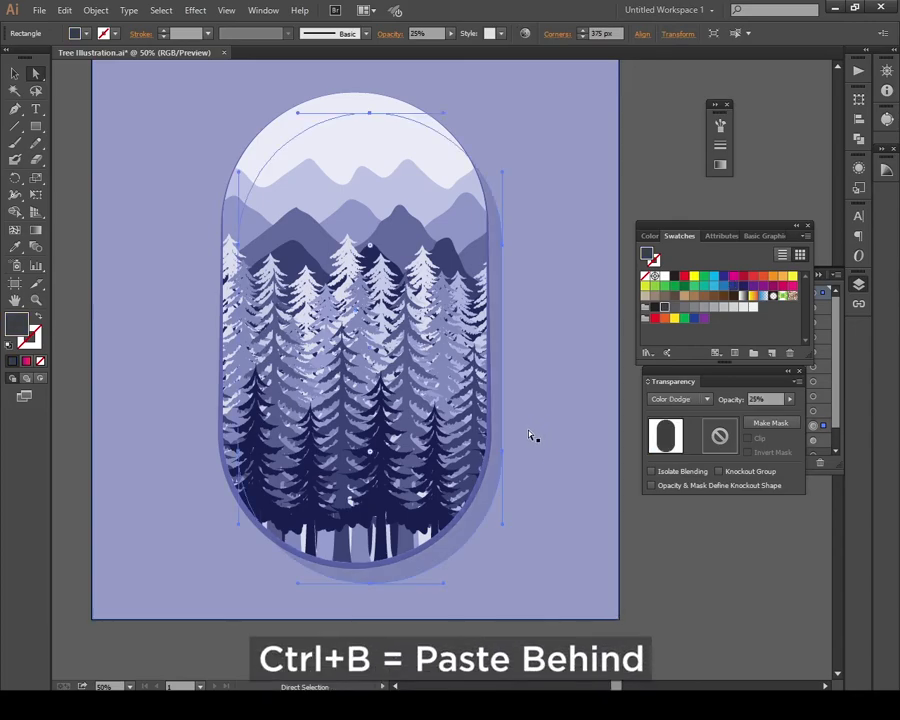
click(631, 567)
drag(563, 510, 585, 530)
Step: Isolate the shadow capsule and duplicate it about 34 px left and 59 px up, over the illustration's capsule
key(v)
key(a)
drag(508, 529, 506, 529)
double_click(517, 524)
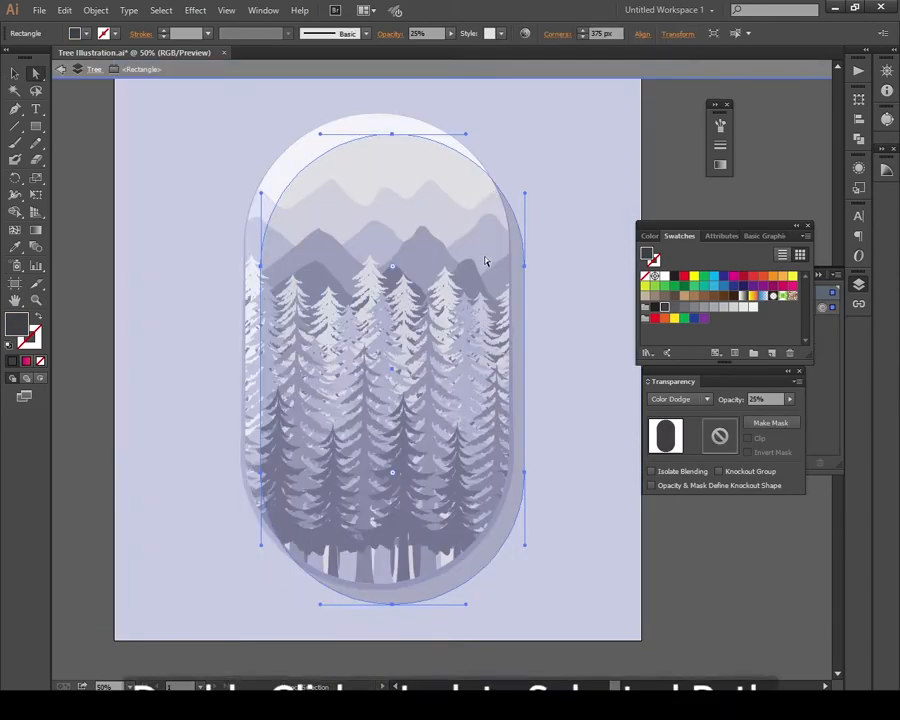
drag(506, 302, 490, 275)
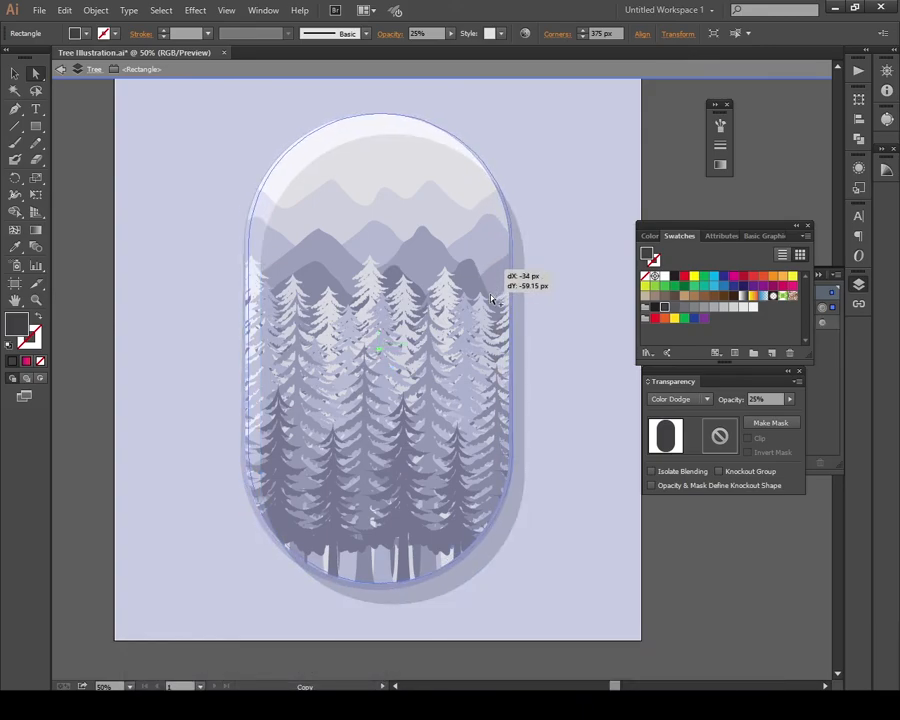
click(274, 349)
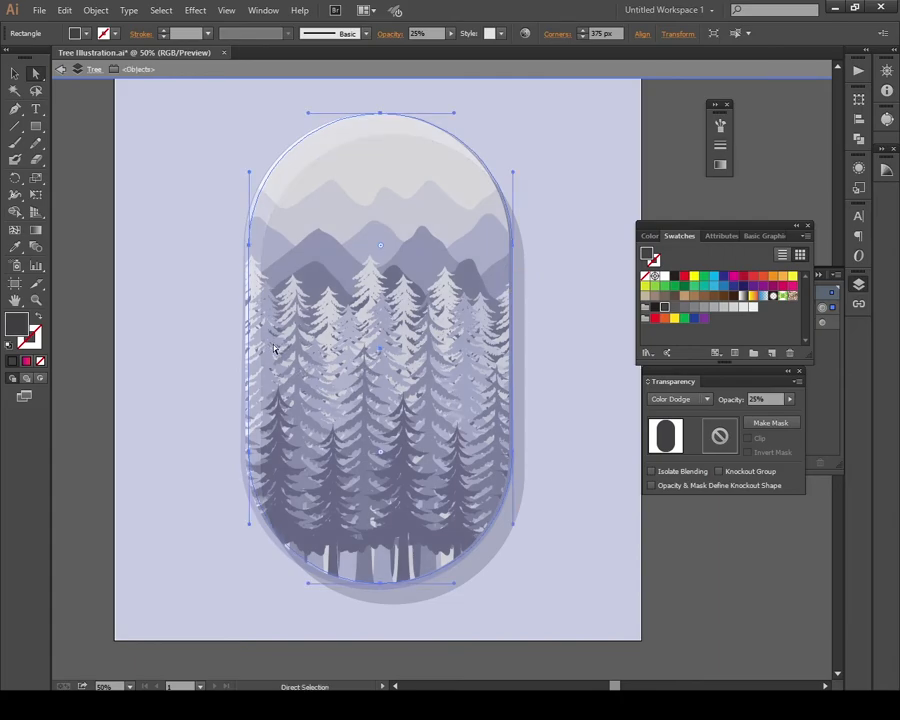
Step: Examine how the duplicated capsule lines up with the illustration's edge, up close and at full view
mouse_move(235, 327)
mouse_down()
mouse_move(288, 368)
mouse_move(272, 333)
mouse_move(247, 338)
mouse_up()
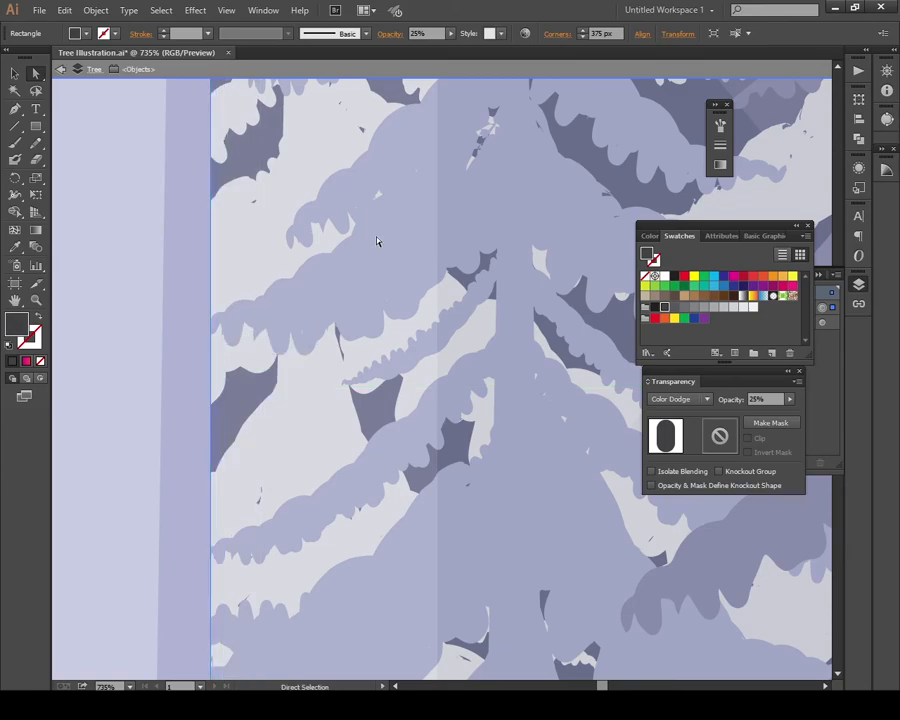
key(z)
alt+click(431, 401)
alt+click(438, 401)
alt+click(446, 401)
alt+click(457, 399)
alt+click(467, 396)
alt+click(474, 393)
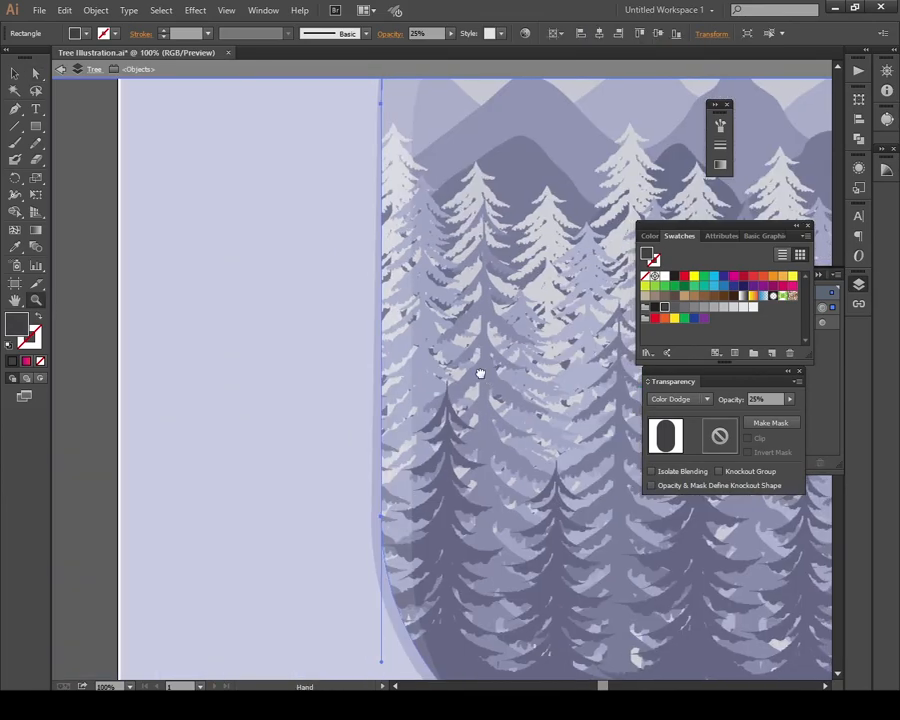
drag(486, 373, 341, 396)
alt+click(399, 376)
alt+click(449, 367)
drag(503, 367, 398, 350)
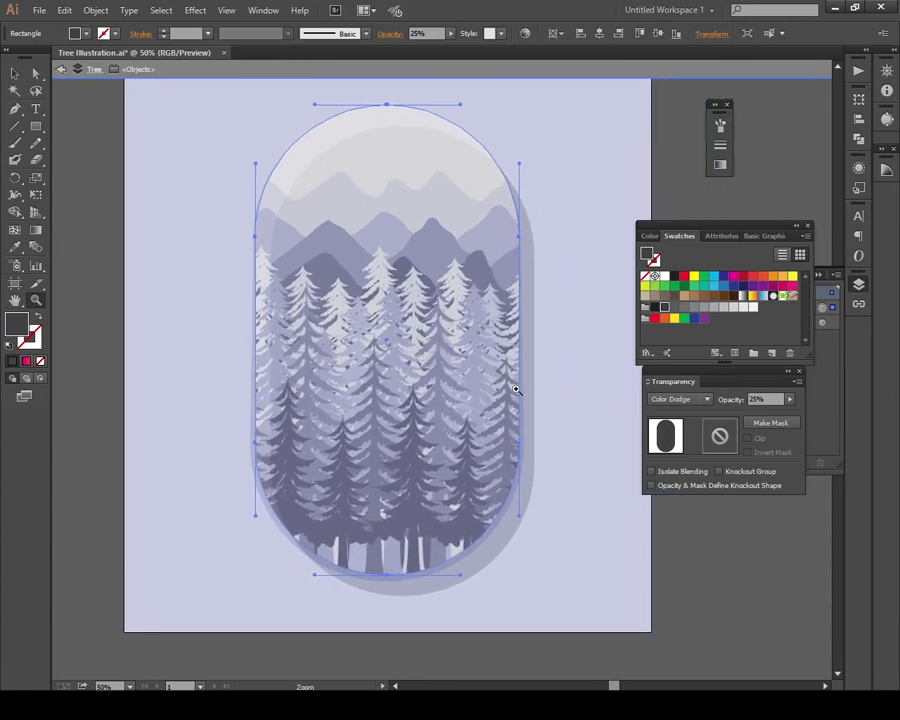
Step: Set the opacity of both the duplicated capsule and the offset shadow capsule to 100%
key(a)
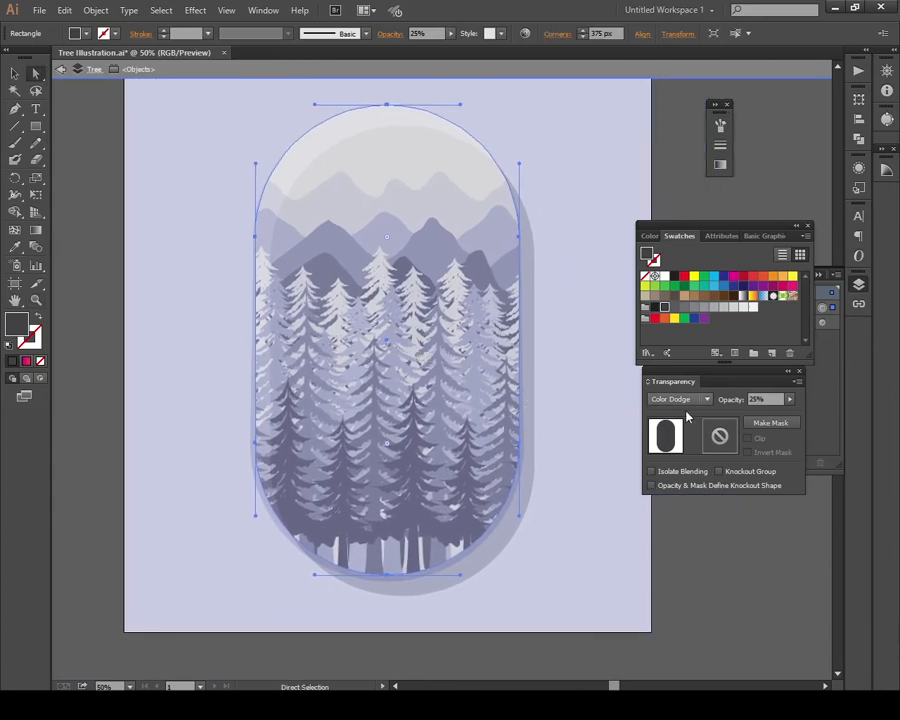
key(Return)
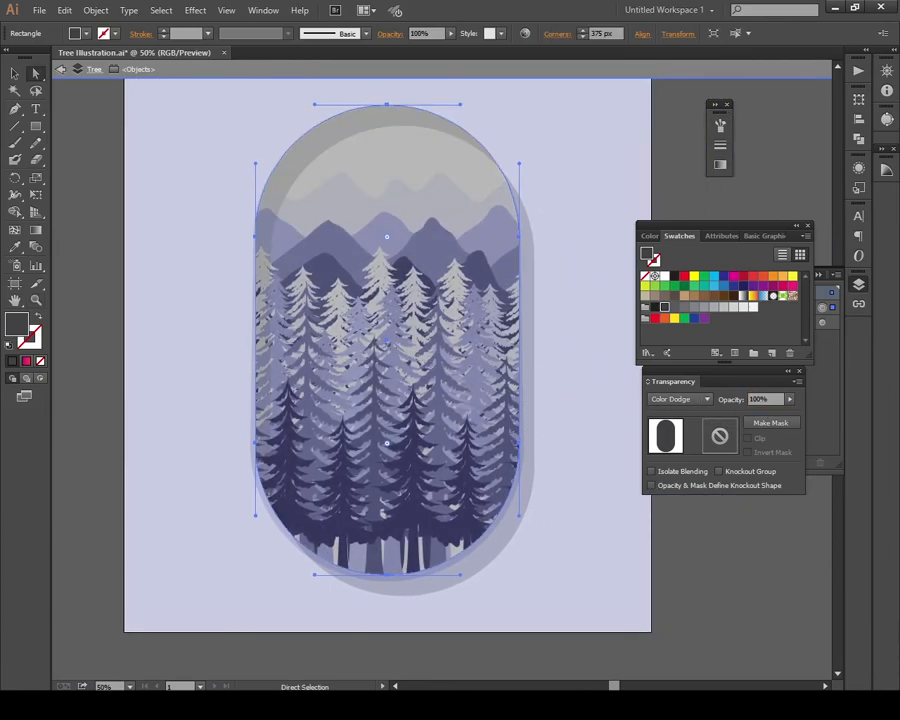
click(530, 327)
click(748, 398)
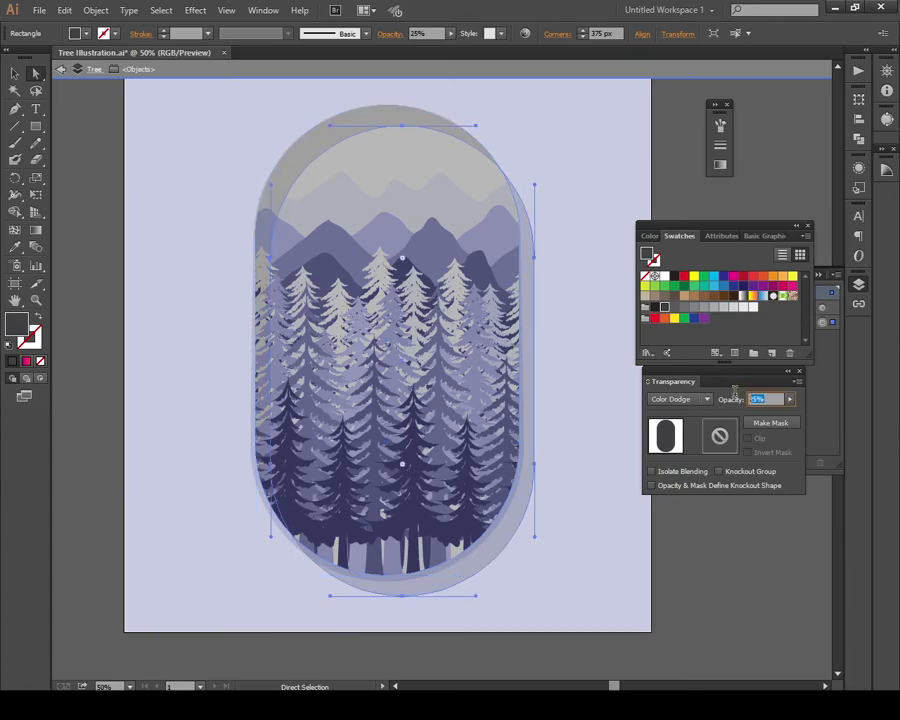
key(Return)
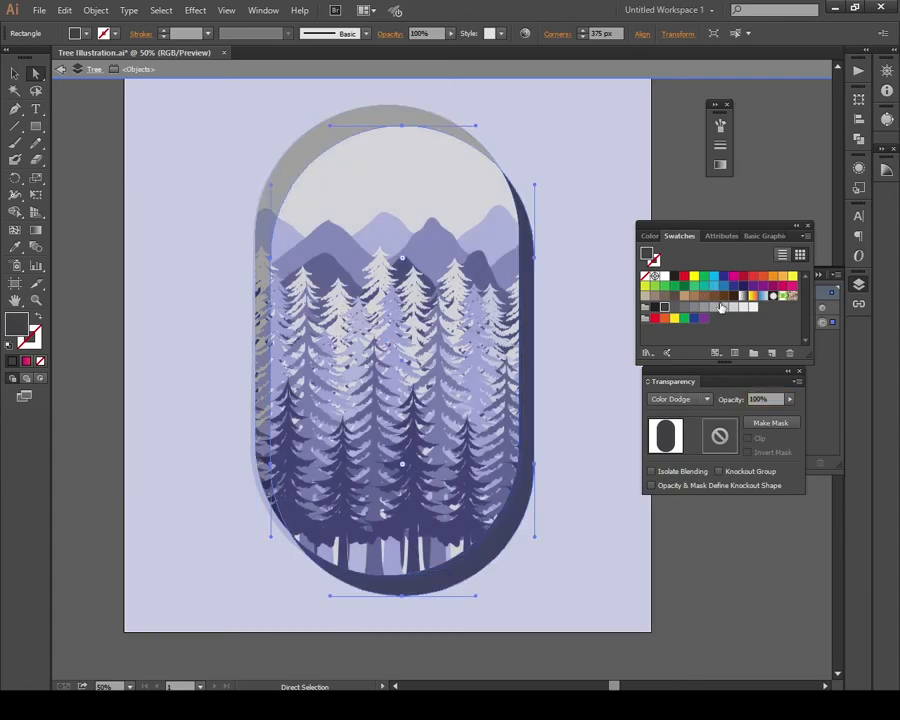
Step: Change the offset shadow capsule's fill to a lighter grey swatch
click(735, 310)
click(691, 313)
click(696, 309)
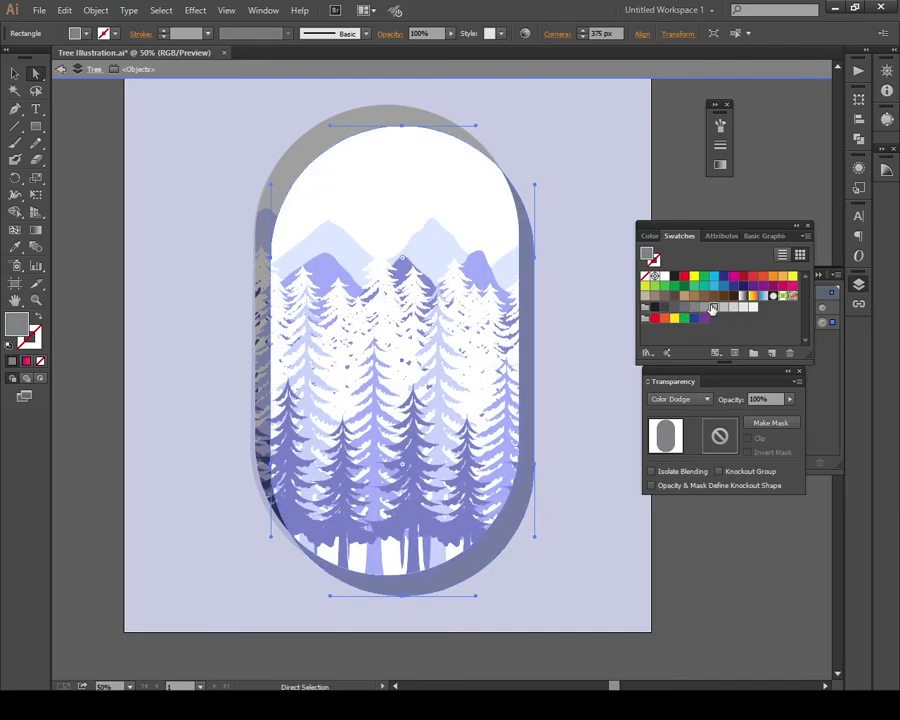
Step: Blend the two shadow capsules together and set the outer capsule's opacity to 20%
key(v)
shift+click(404, 117)
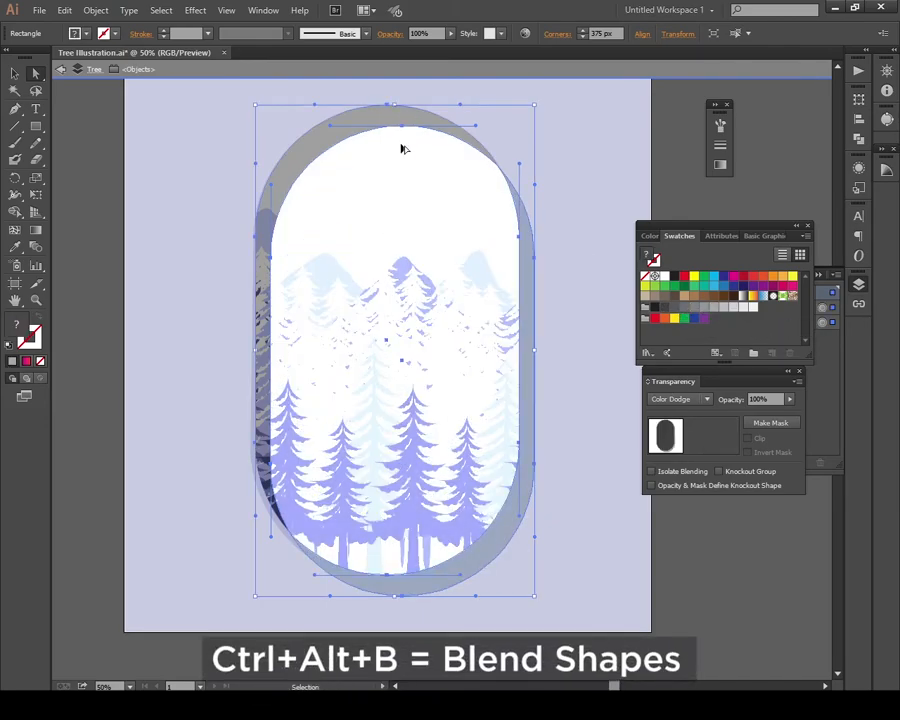
key(ctrl+alt+b)
click(617, 486)
click(530, 408)
text(20)
key(Return)
Step: Exit the blend's isolation mode, check the soft shadow around the whole illustration, and clear the selection
key(v)
click(681, 531)
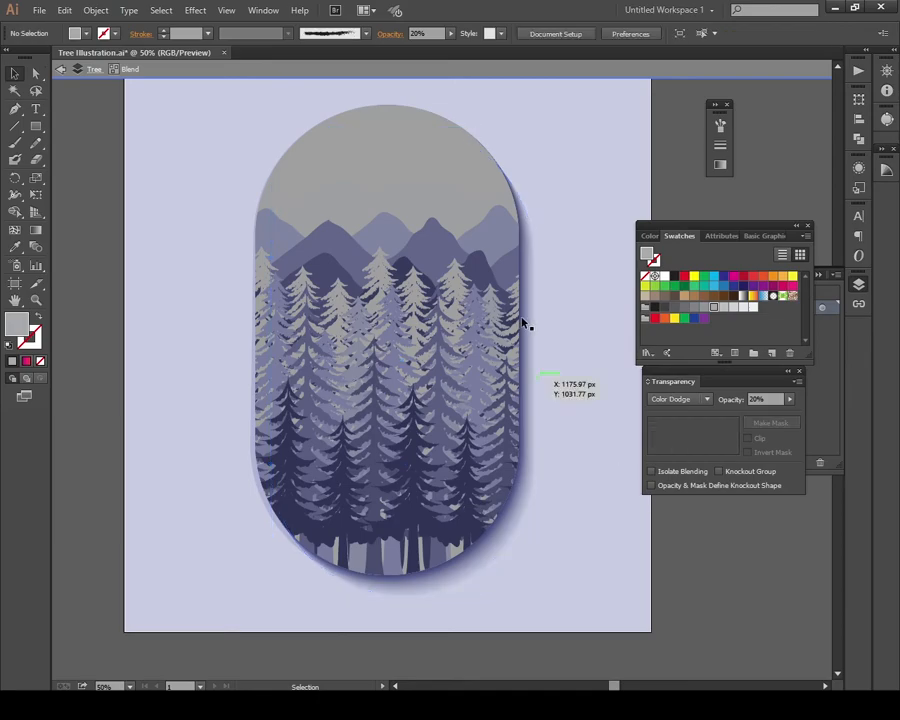
click(528, 333)
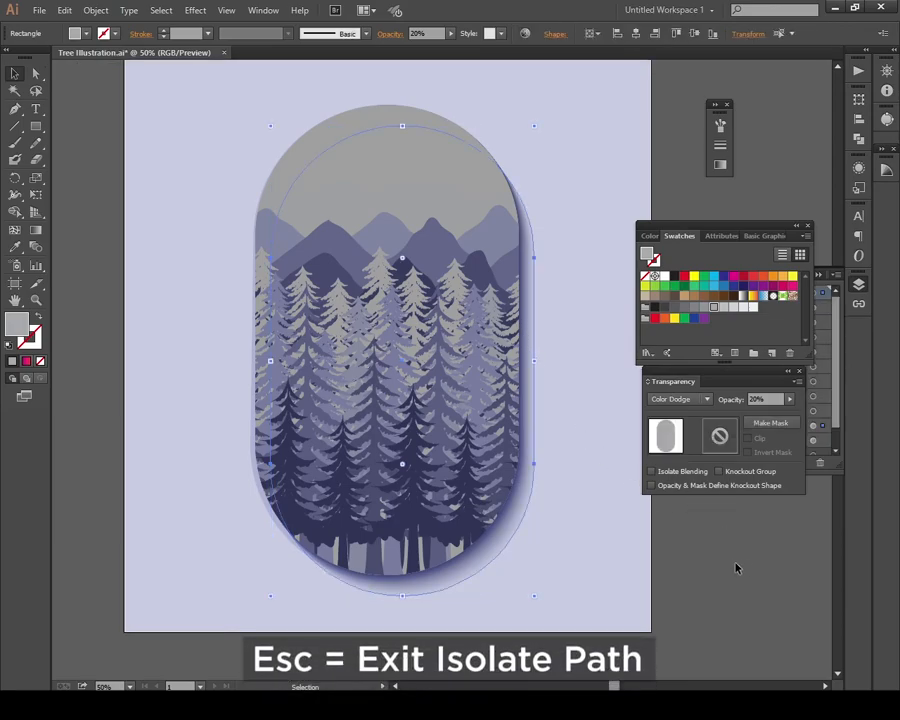
key(Escape)
drag(591, 479, 601, 498)
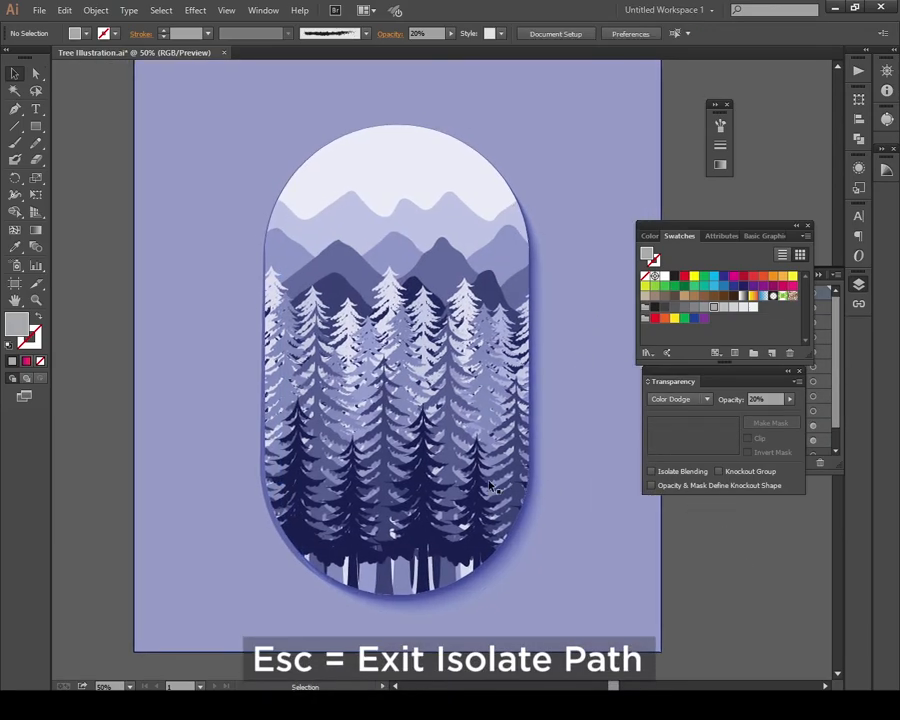
click(557, 390)
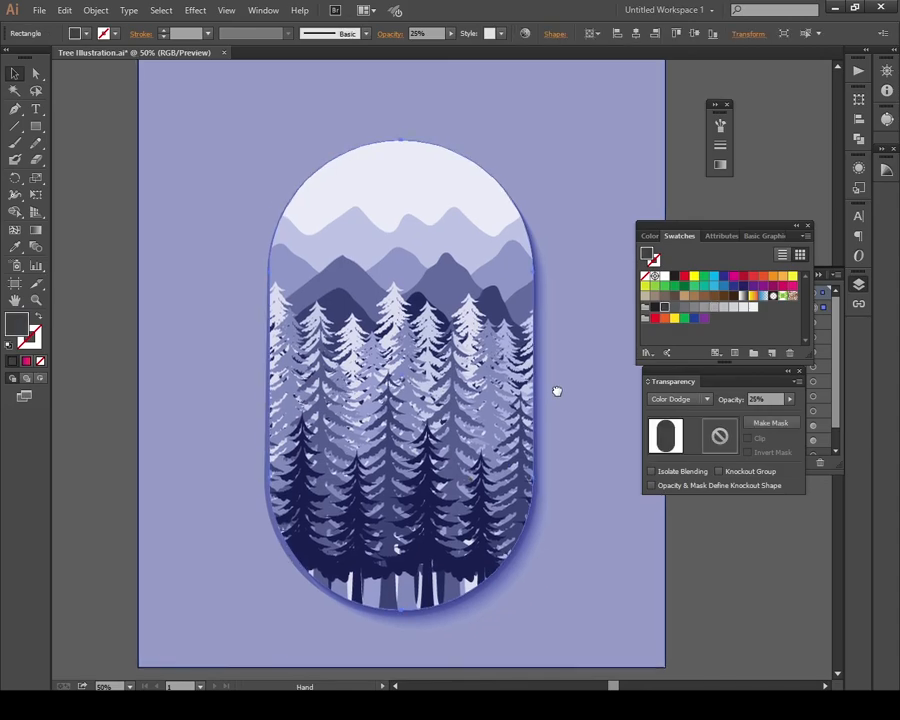
drag(556, 390, 524, 416)
key(z)
alt+click(442, 442)
key(ctrl+shift+a)
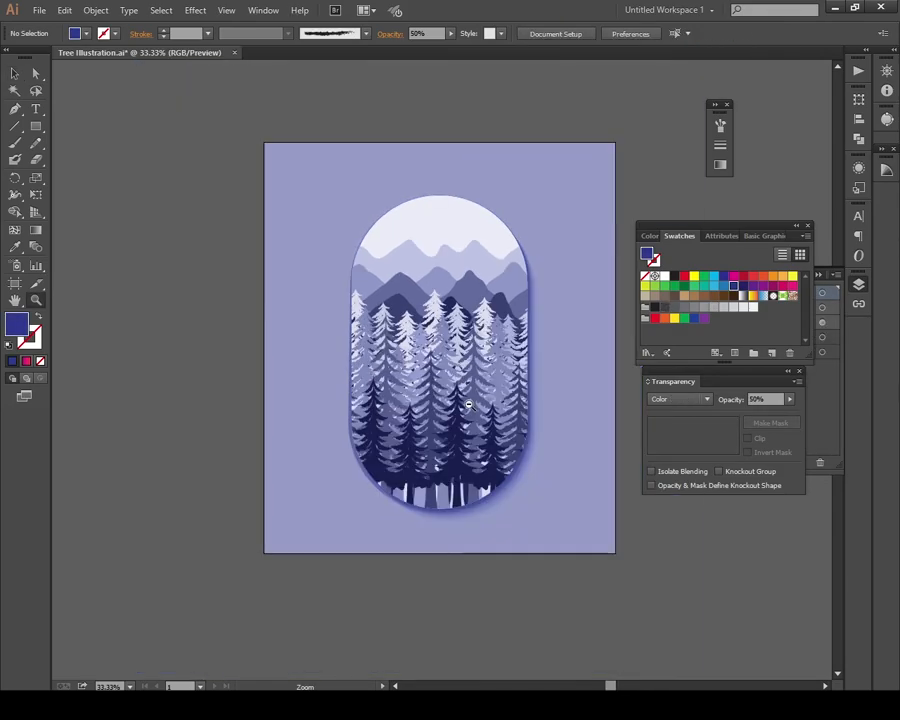
Step: Widen the artboard equally on both sides of the illustration
alt+click(467, 404)
click(20, 285)
drag(551, 328, 631, 328)
Step: Place the illustration at the artboard's left end with its background narrowed to about 978 px wide
key(v)
drag(551, 330, 350, 302)
click(550, 338)
click(488, 282)
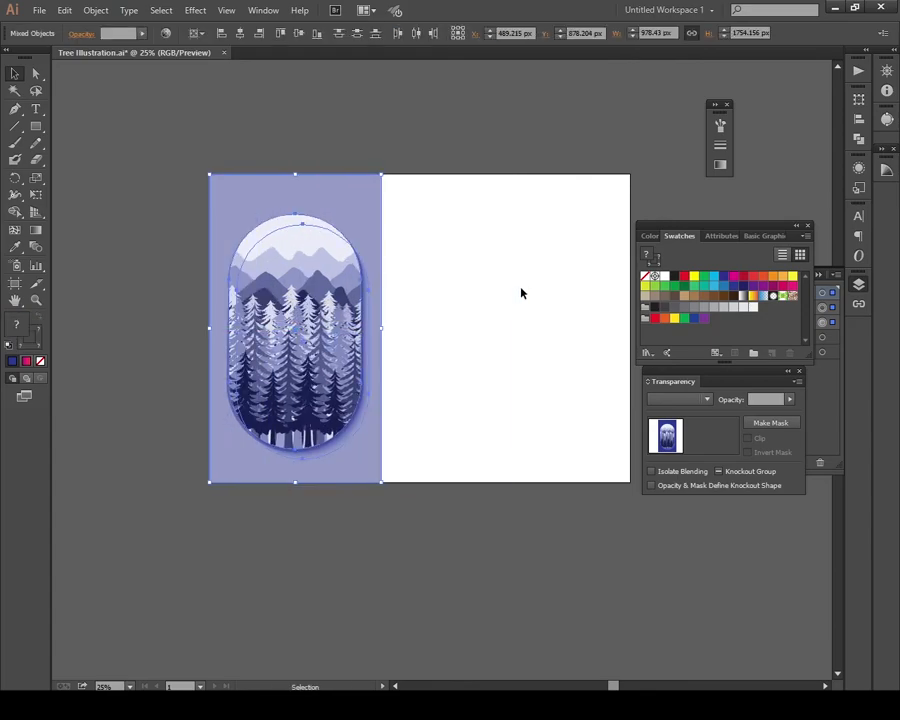
Step: Duplicate the whole illustration with its background and place the copy directly to the right of the original
click(520, 290)
key(z)
click(446, 349)
key(Tab)
click(336, 151)
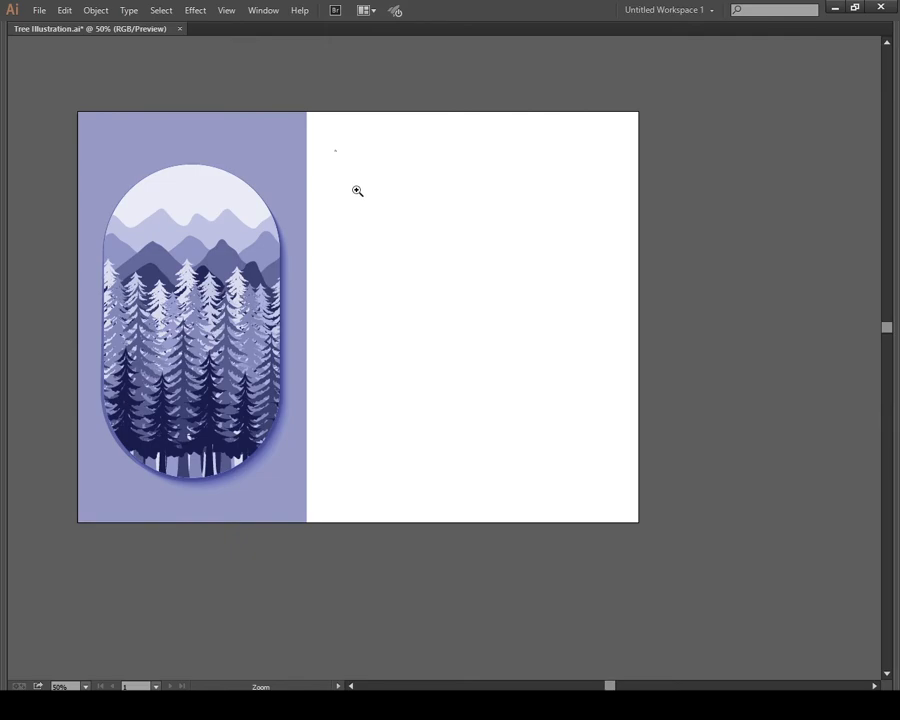
key(ctrl+0)
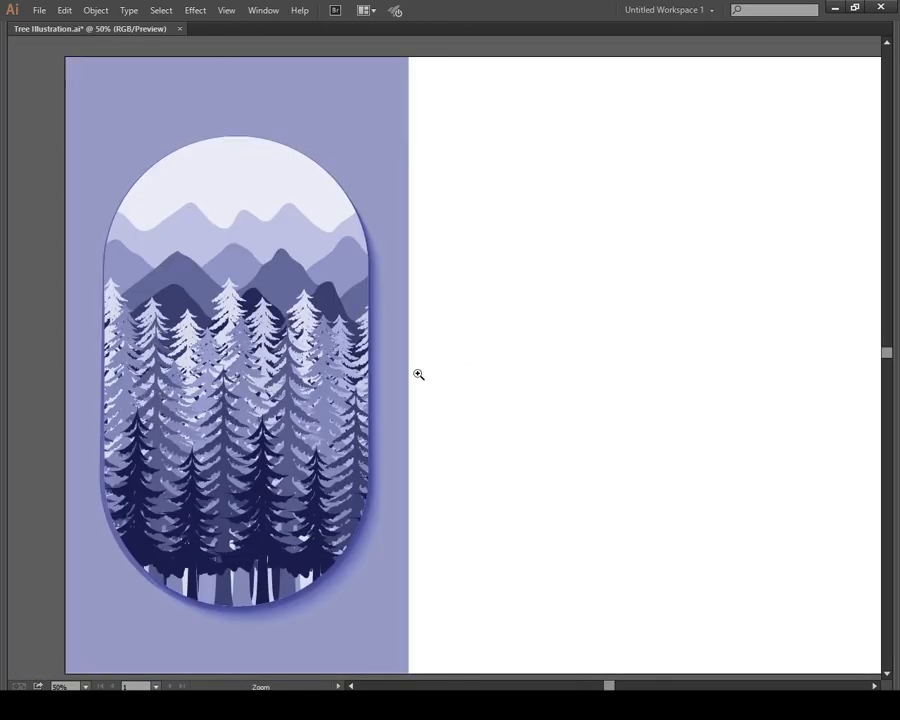
alt+click(460, 373)
drag(440, 163, 203, 545)
drag(320, 360, 567, 400)
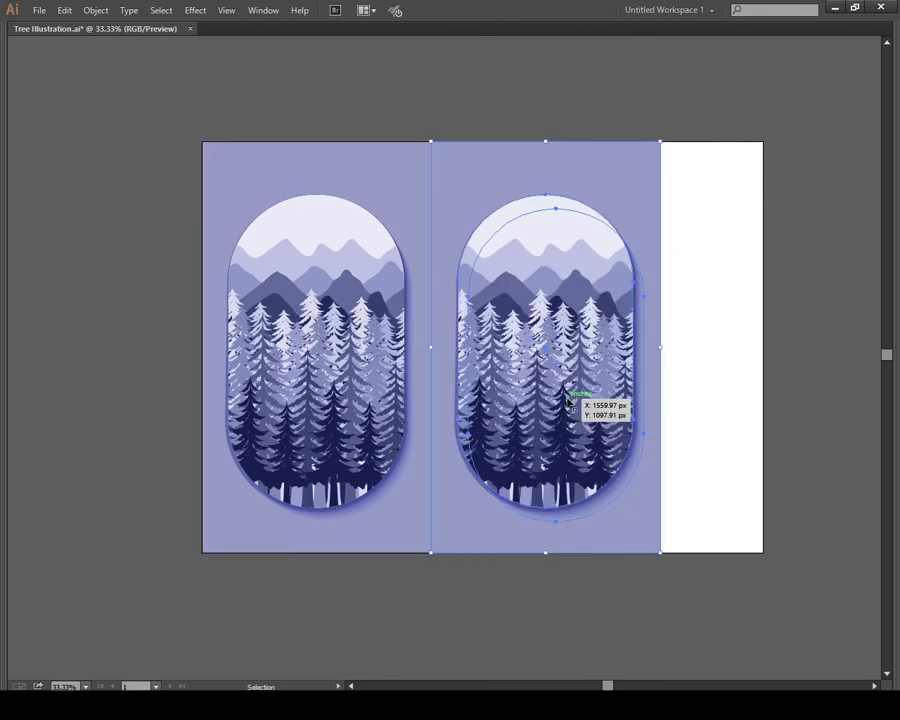
Step: Shrink the artboard from the right so it ends just beyond the copied illustration
key(Tab)
key(shift+o)
key(Tab)
drag(763, 346, 670, 345)
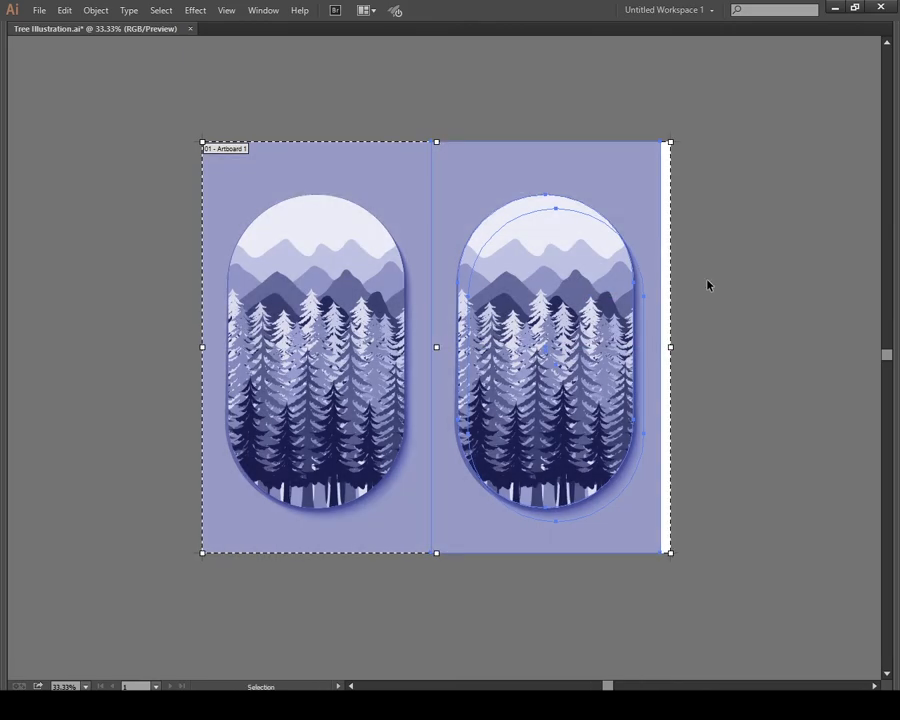
Step: Move the copy flush with the artboard's right edge and extend the backgrounds inward, leaving a thin white gap between them
key(v)
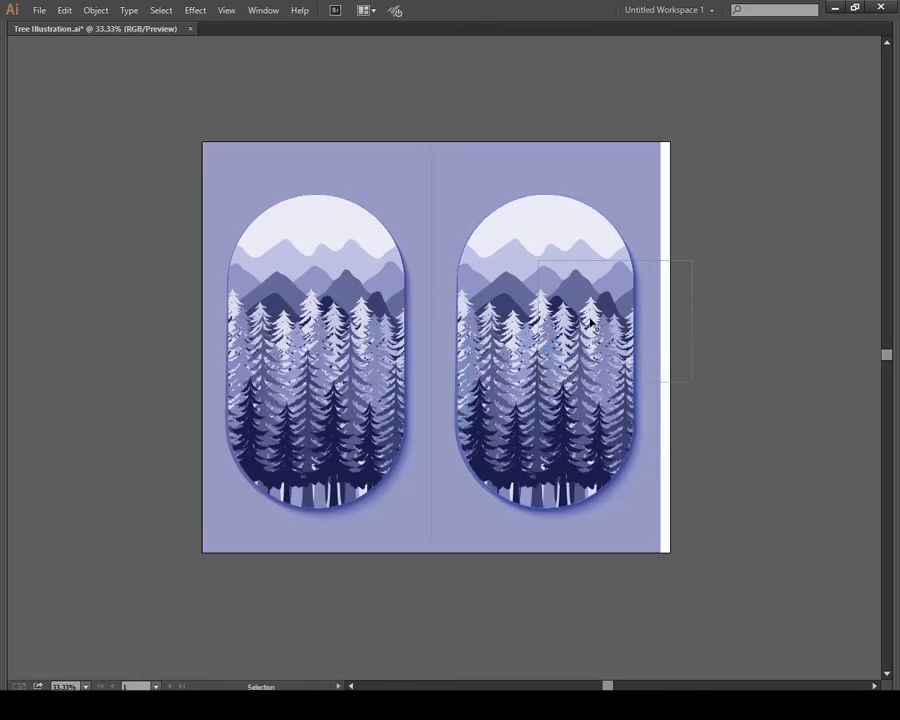
drag(614, 343, 620, 327)
drag(729, 339, 733, 311)
click(733, 311)
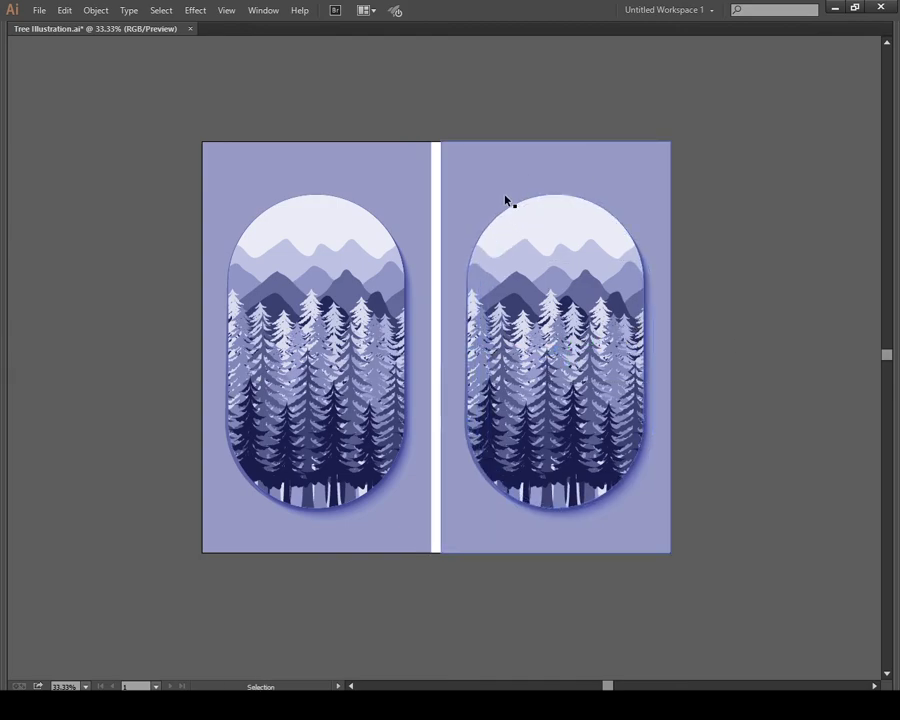
drag(431, 144, 440, 596)
click(488, 566)
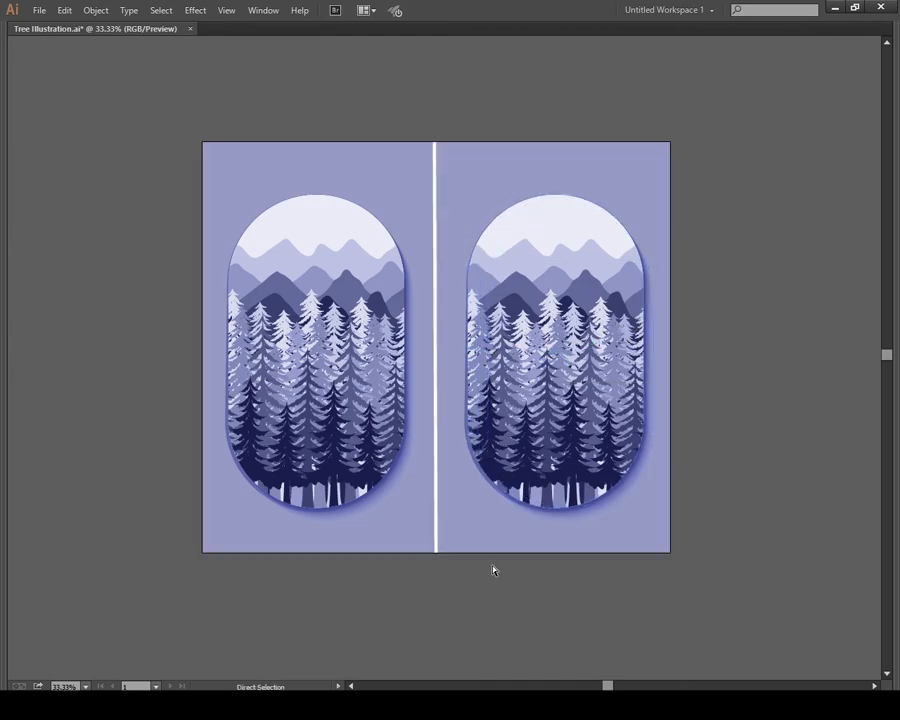
Step: Select the copy's capsule overlay and examine the copied illustration up close
click(598, 231)
key(ctrl+F11)
click(685, 236)
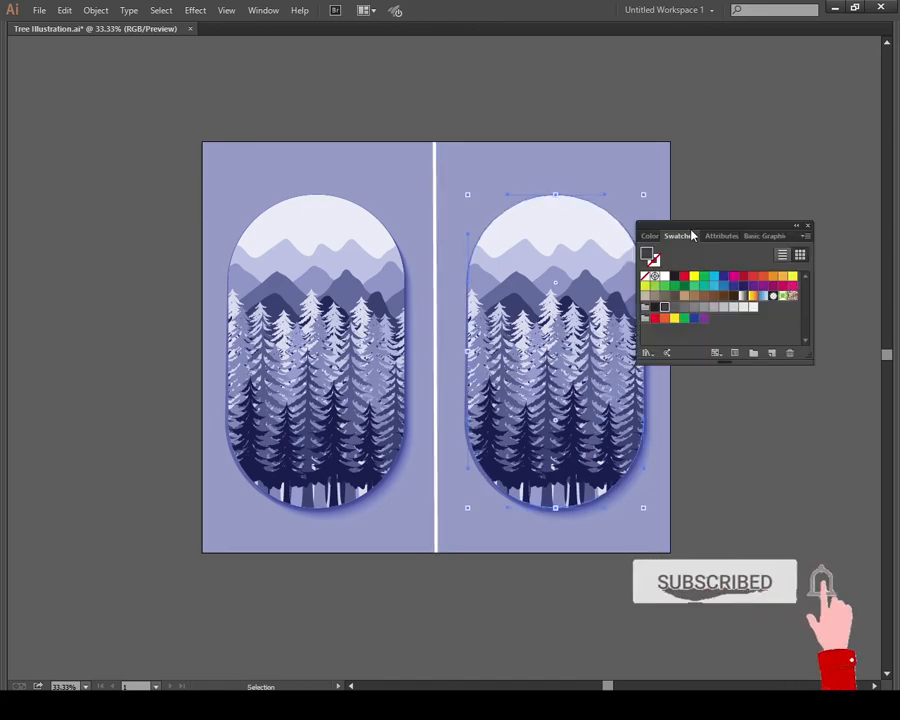
key(z)
click(630, 385)
click(630, 385)
drag(461, 365, 588, 412)
drag(395, 163, 478, 209)
drag(486, 262, 532, 285)
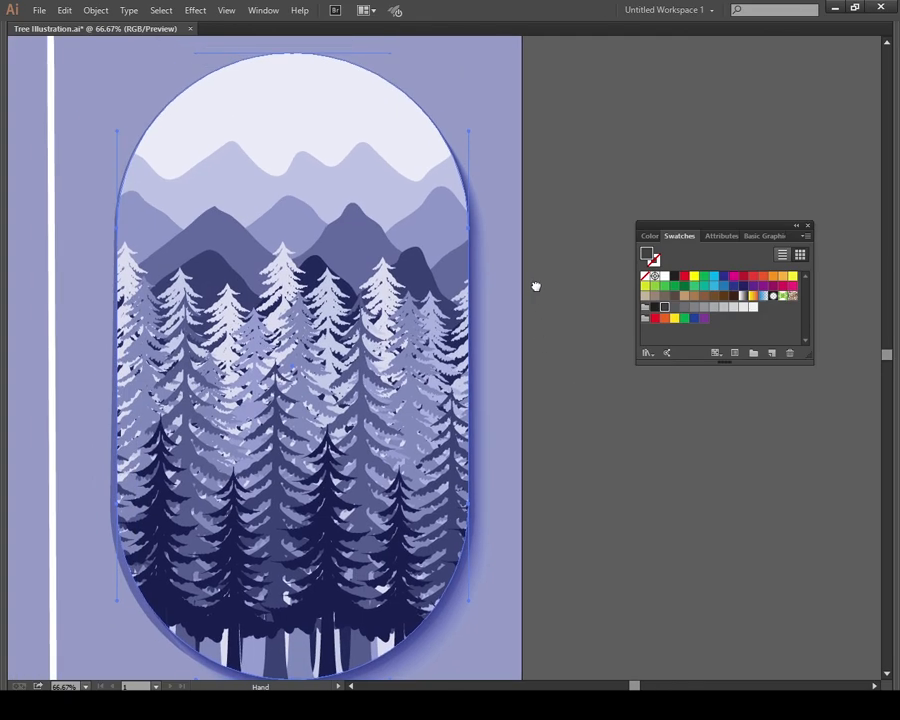
alt+click(380, 338)
Step: Select the entire copied illustration with its background and open Recolor Artwork for it
key(v)
drag(578, 101, 557, 130)
drag(247, 619, 192, 314)
key(Tab)
click(167, 34)
Step: Try replacing the copy's dark blue tint with the teal blue #32789e
double_click(772, 244)
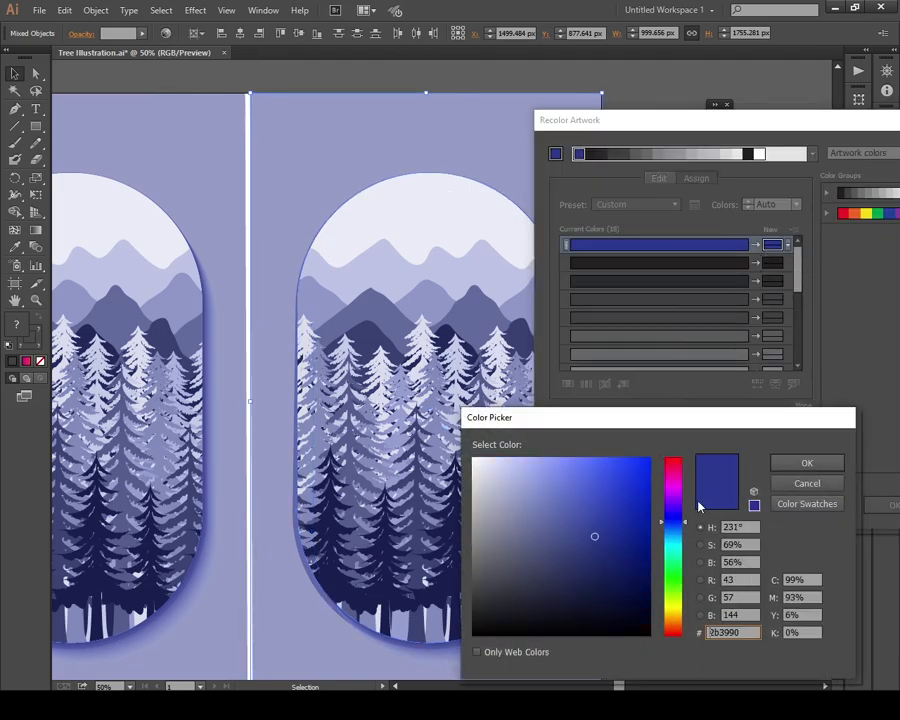
drag(673, 523, 670, 536)
drag(597, 537, 594, 525)
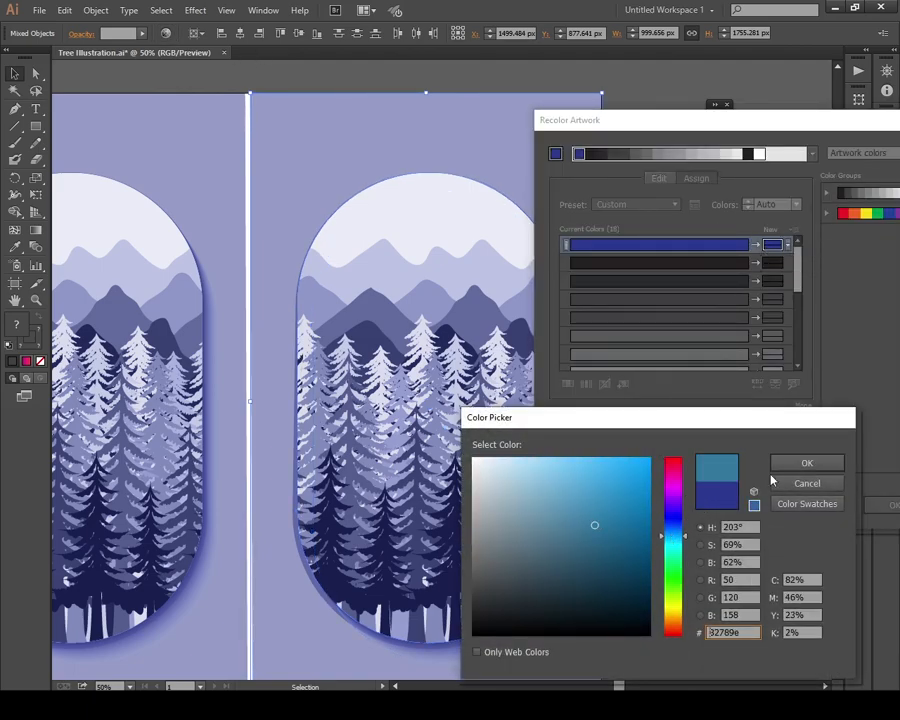
click(800, 464)
Step: Try an orange tint (RGB 214, 112, 60) in place of the copy's blue
double_click(772, 244)
drag(674, 536, 665, 630)
mouse_move(584, 503)
mouse_down()
mouse_move(617, 488)
mouse_move(600, 485)
mouse_up()
click(807, 463)
click(785, 264)
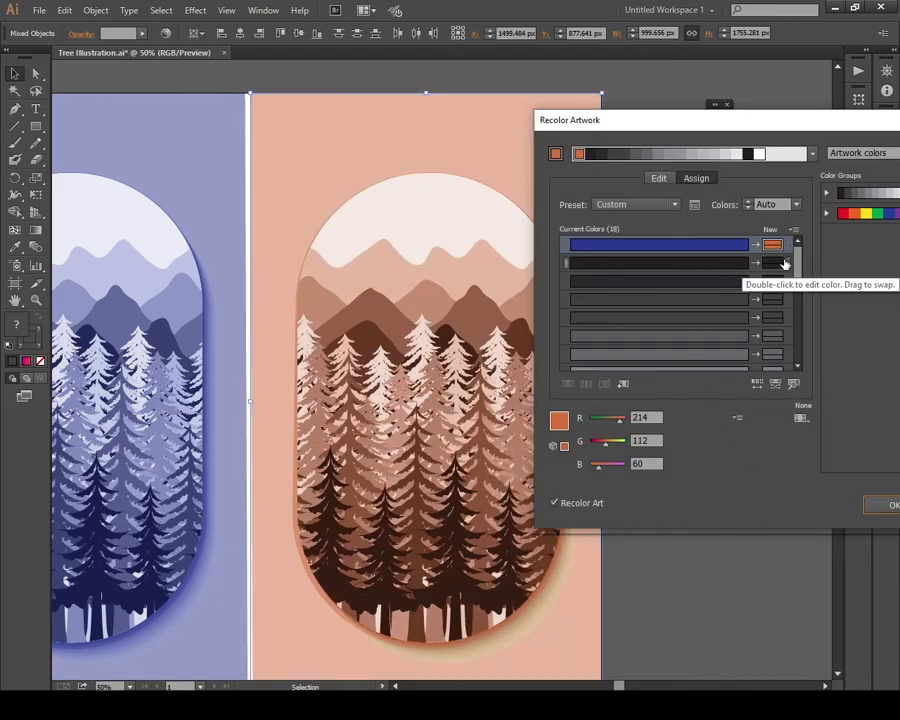
Step: Recolor the copy's tint to purple (RGB 156, 46, 183), apply the recoloring, and view both illustrations without panels
double_click(773, 247)
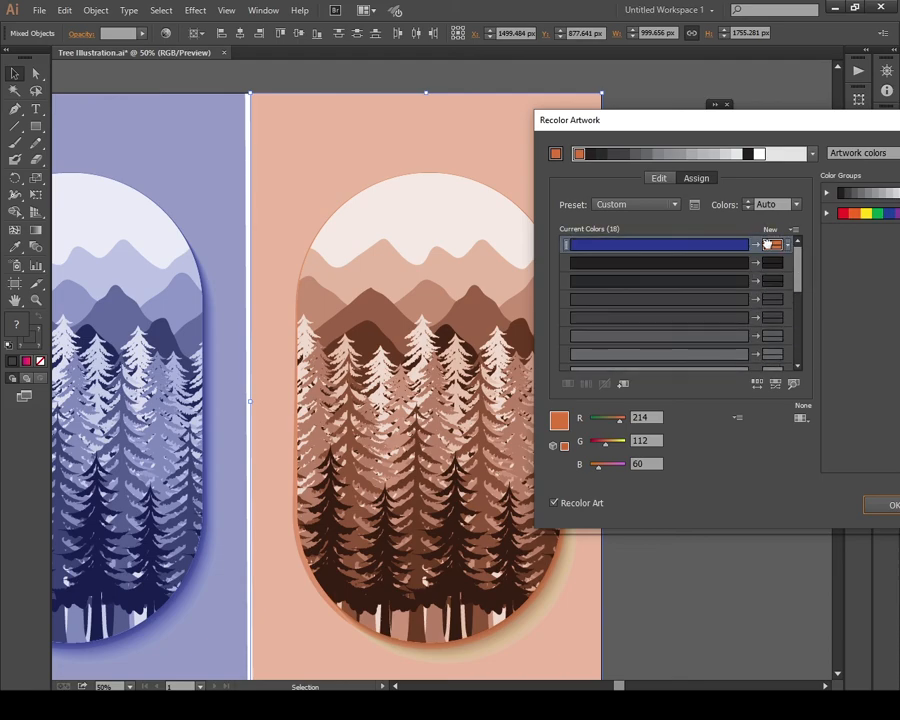
drag(669, 532, 668, 493)
click(806, 464)
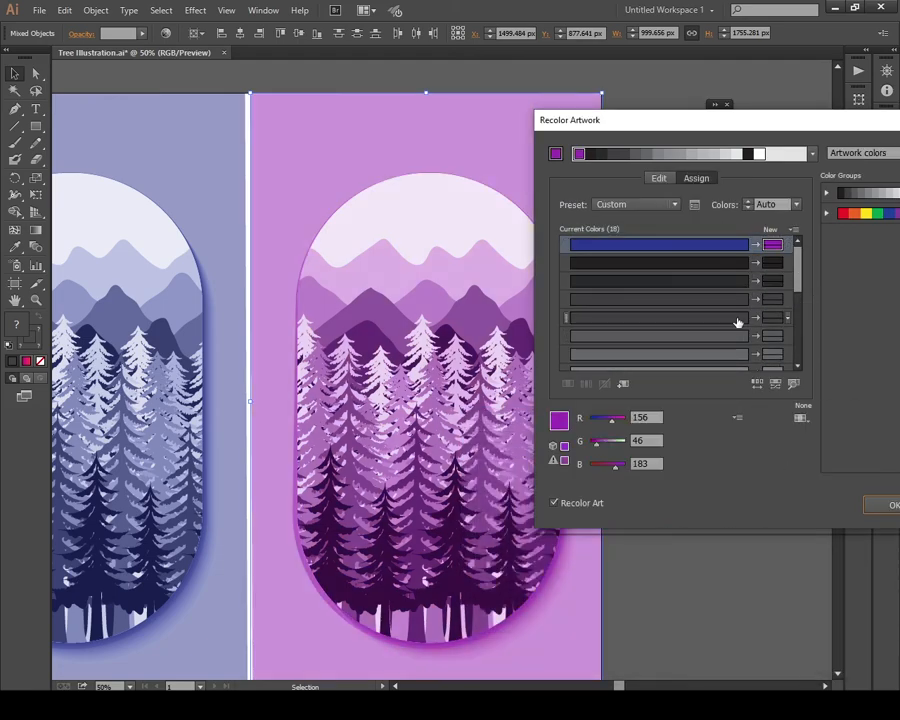
click(880, 511)
key(Tab)
key(ctrl+minus)
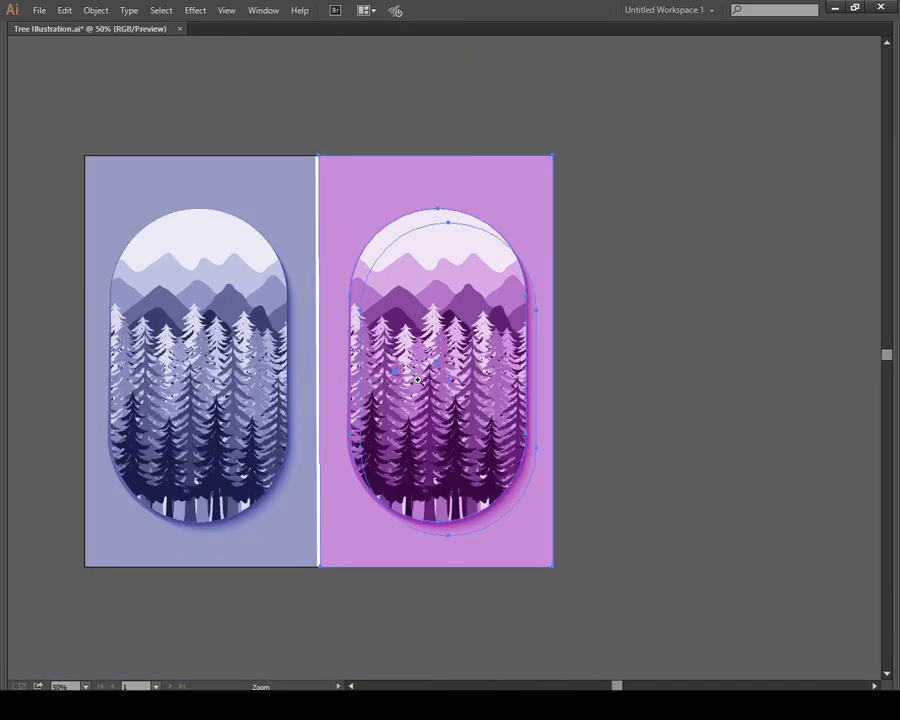
scroll(466, 362, up, 3)
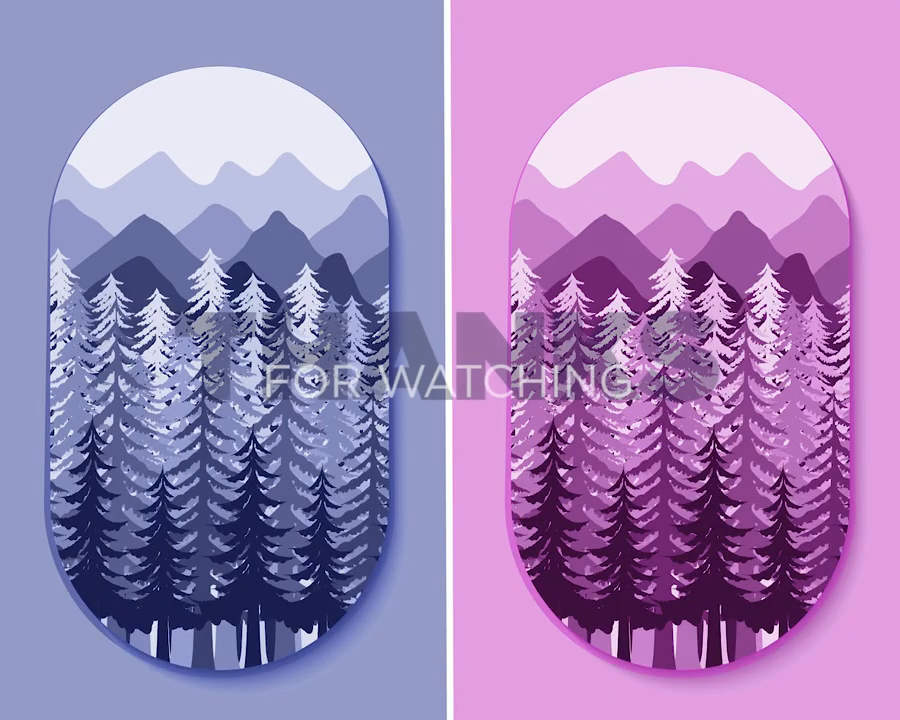